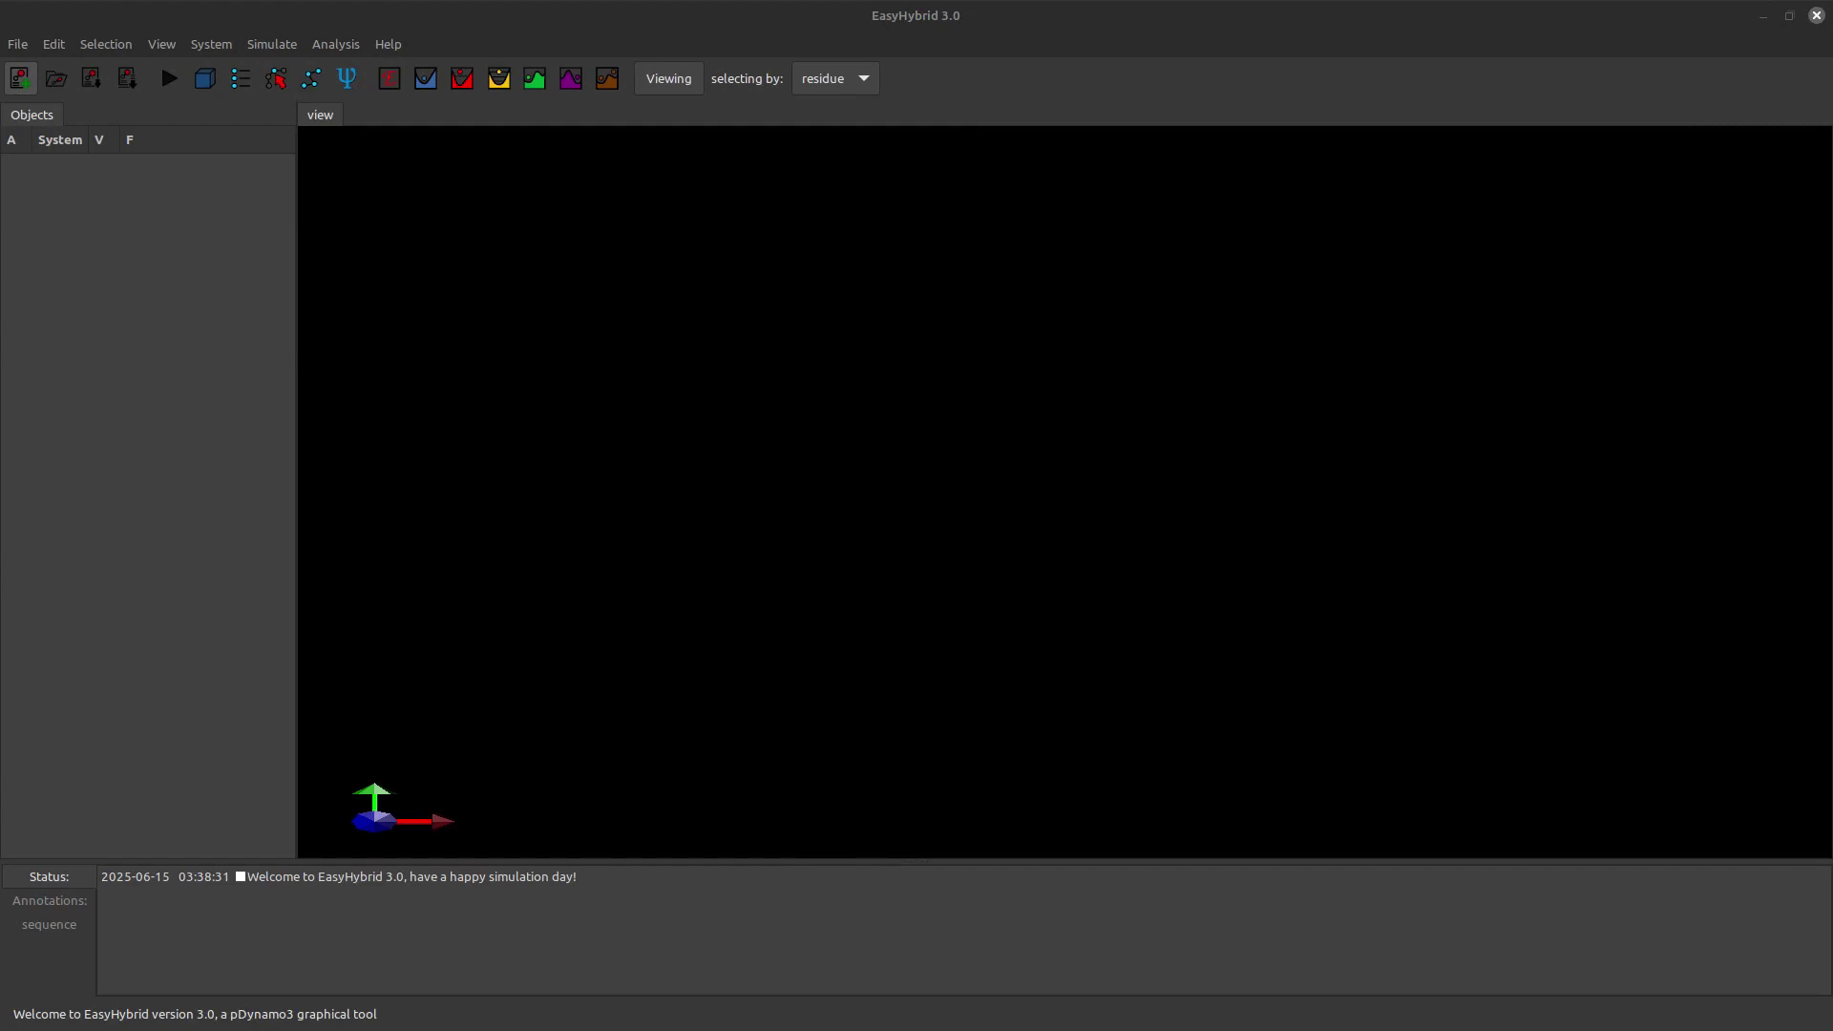
Step: Import an AMBER system named TIM from 7tim.top and 7tim.crd in the EasyHybrid3 examples/amber folder
left_click(19, 79)
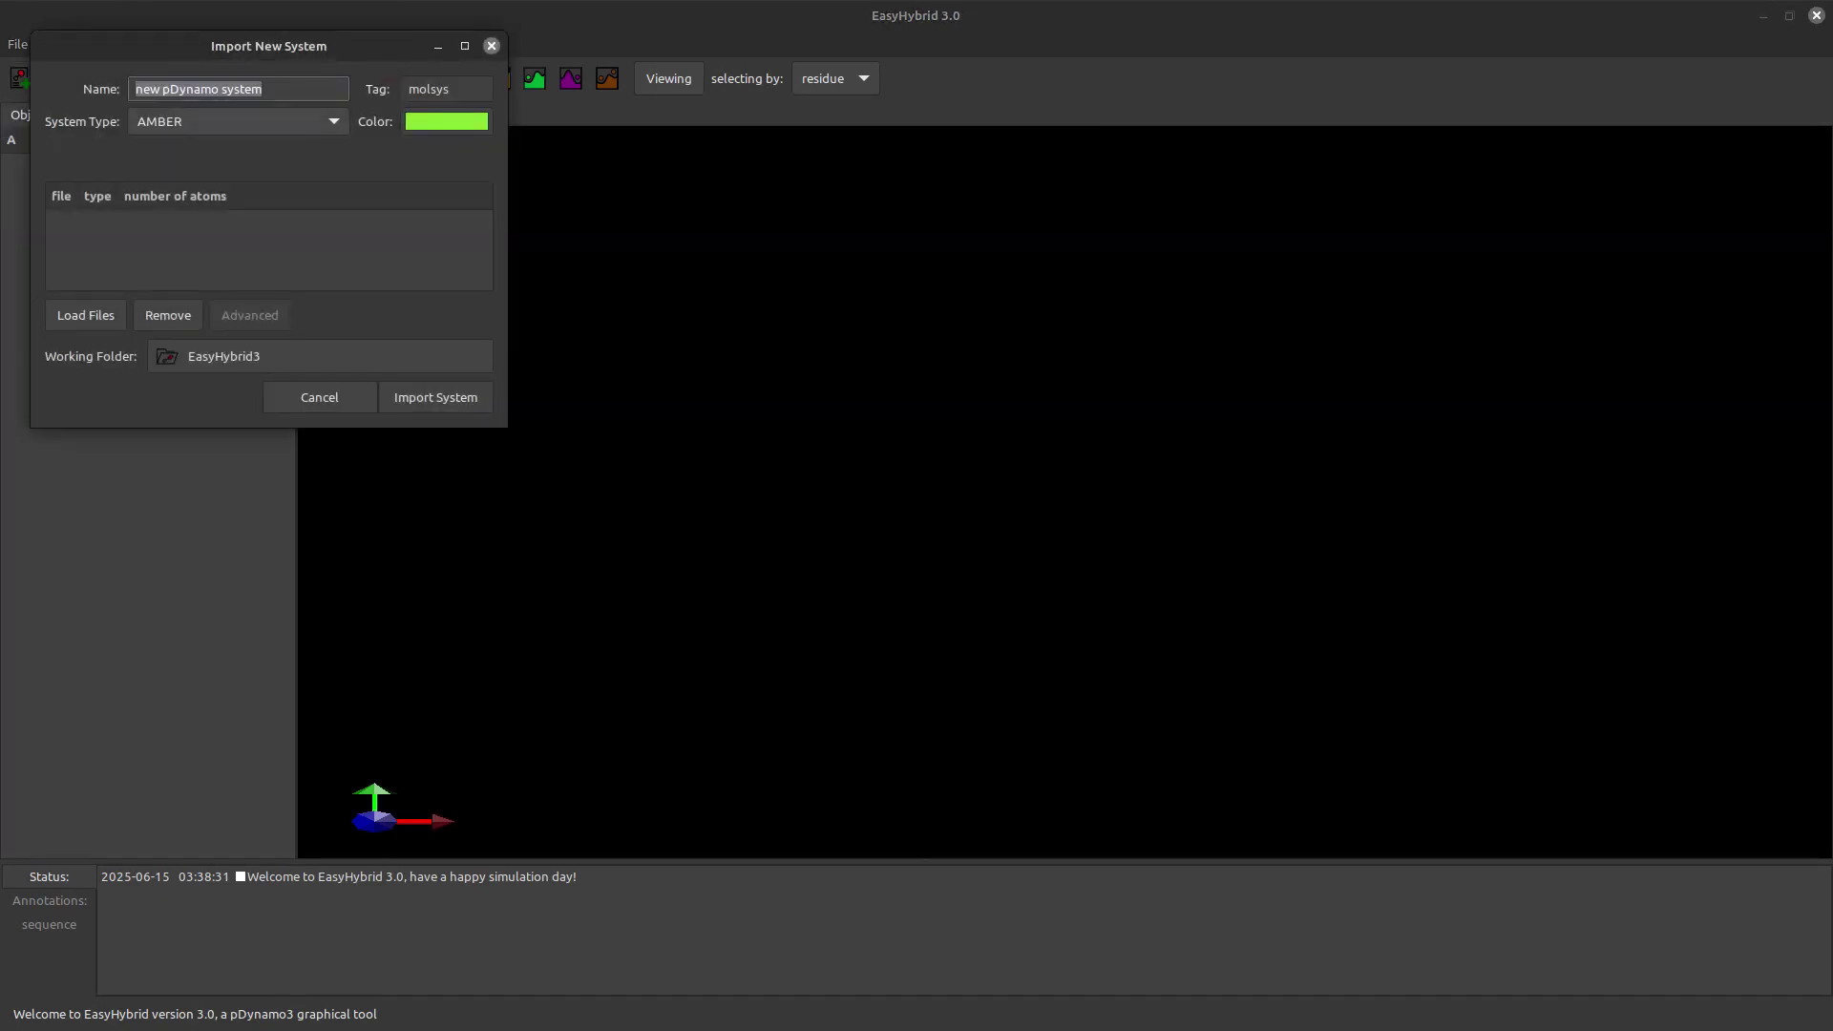
left_click(85, 315)
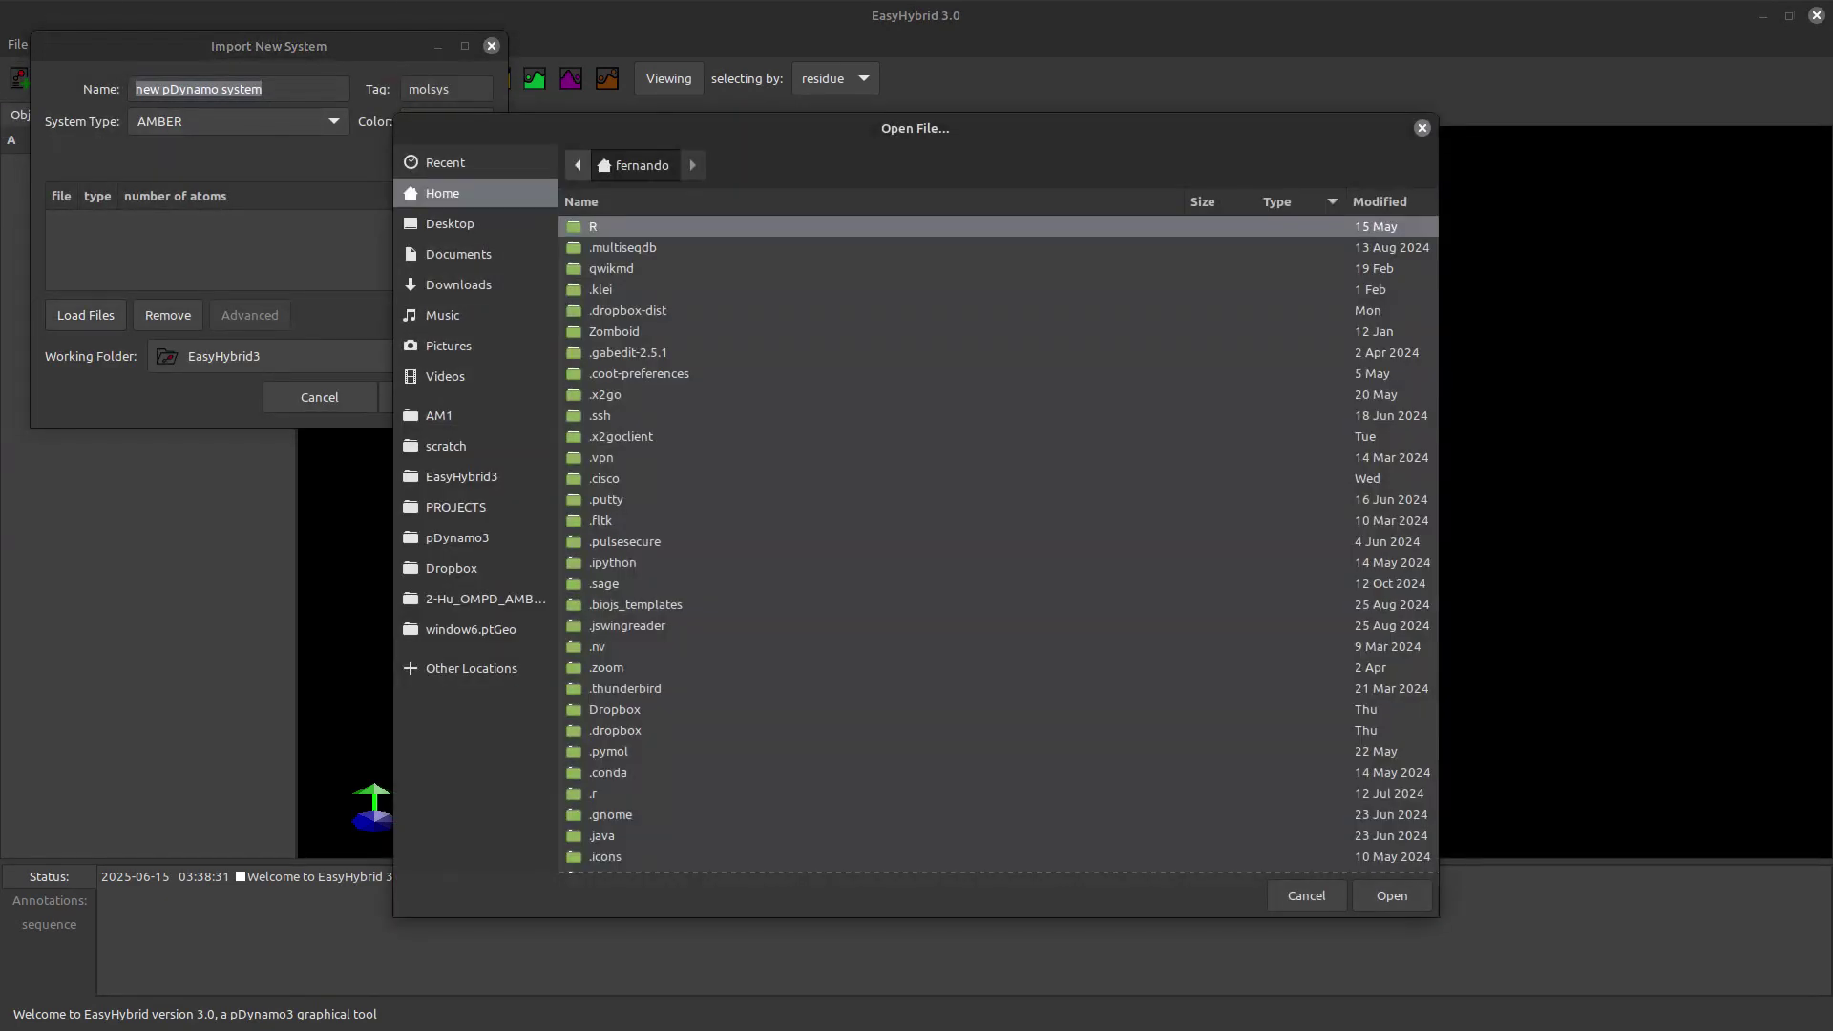
left_click(461, 476)
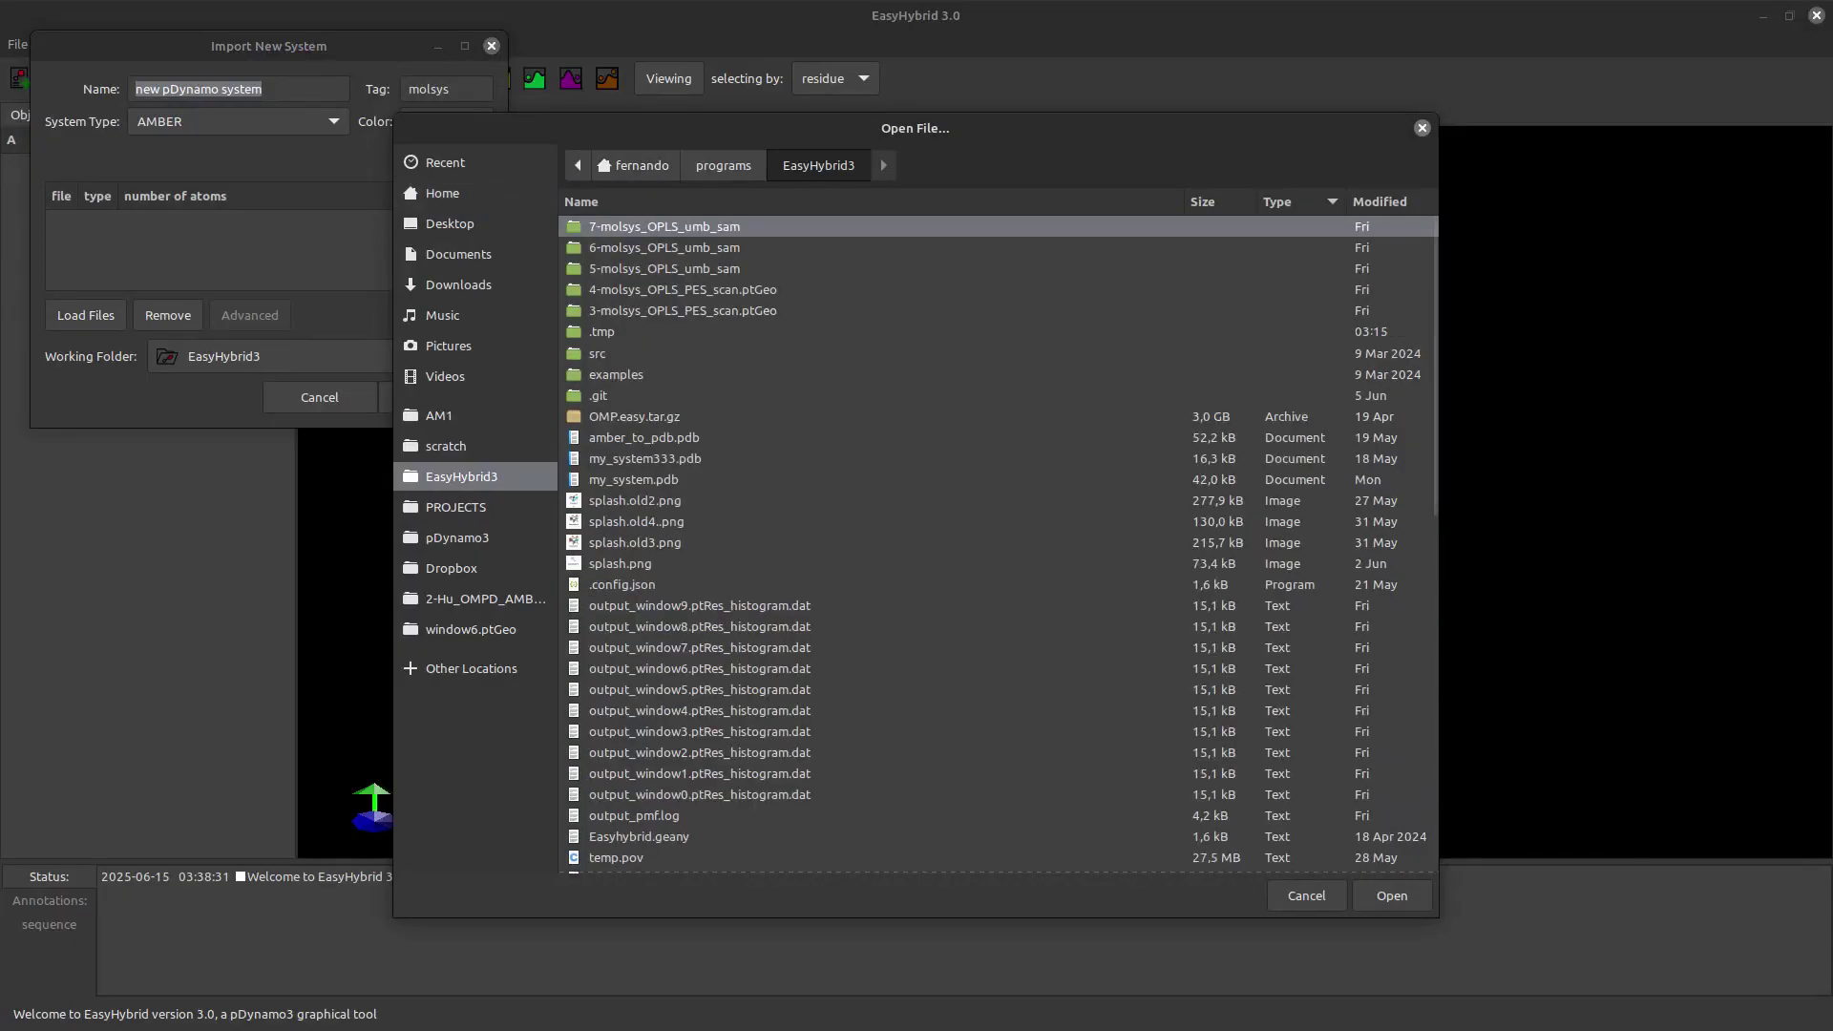
double_click(611, 373)
double_click(607, 310)
left_click(607, 310)
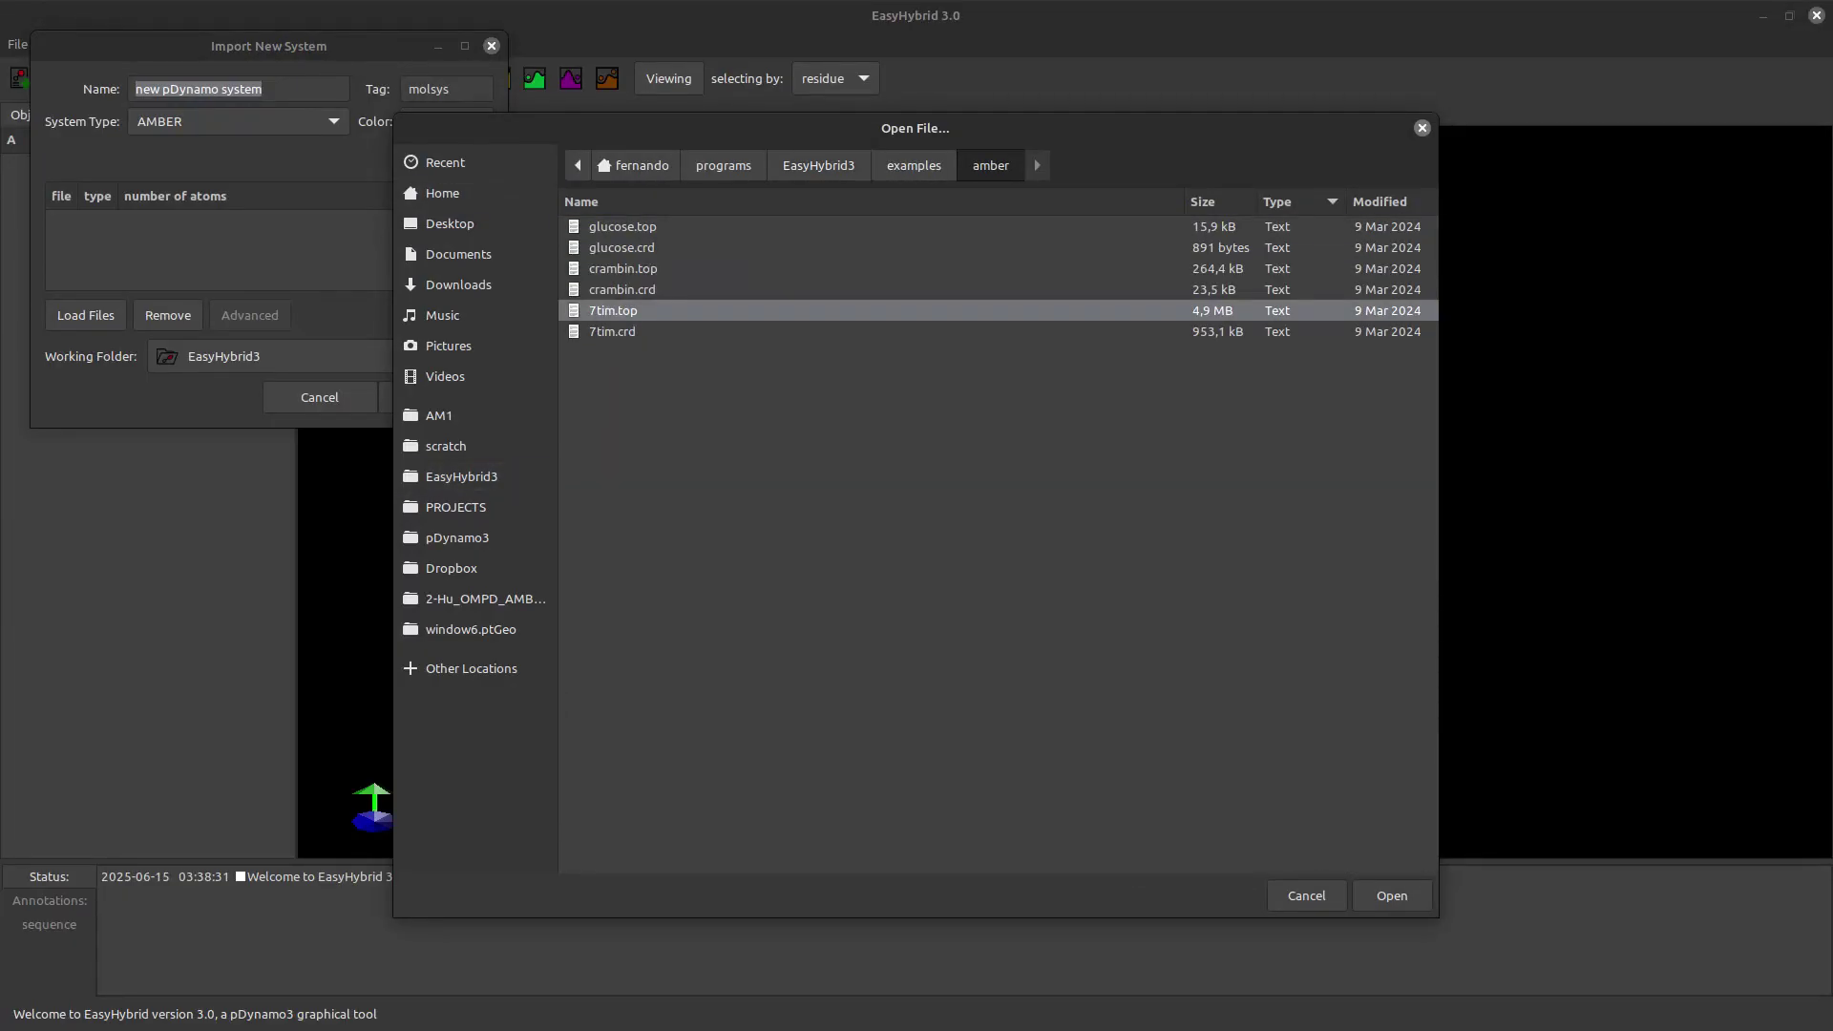
left_click(612, 331, "shift")
left_click(1390, 896)
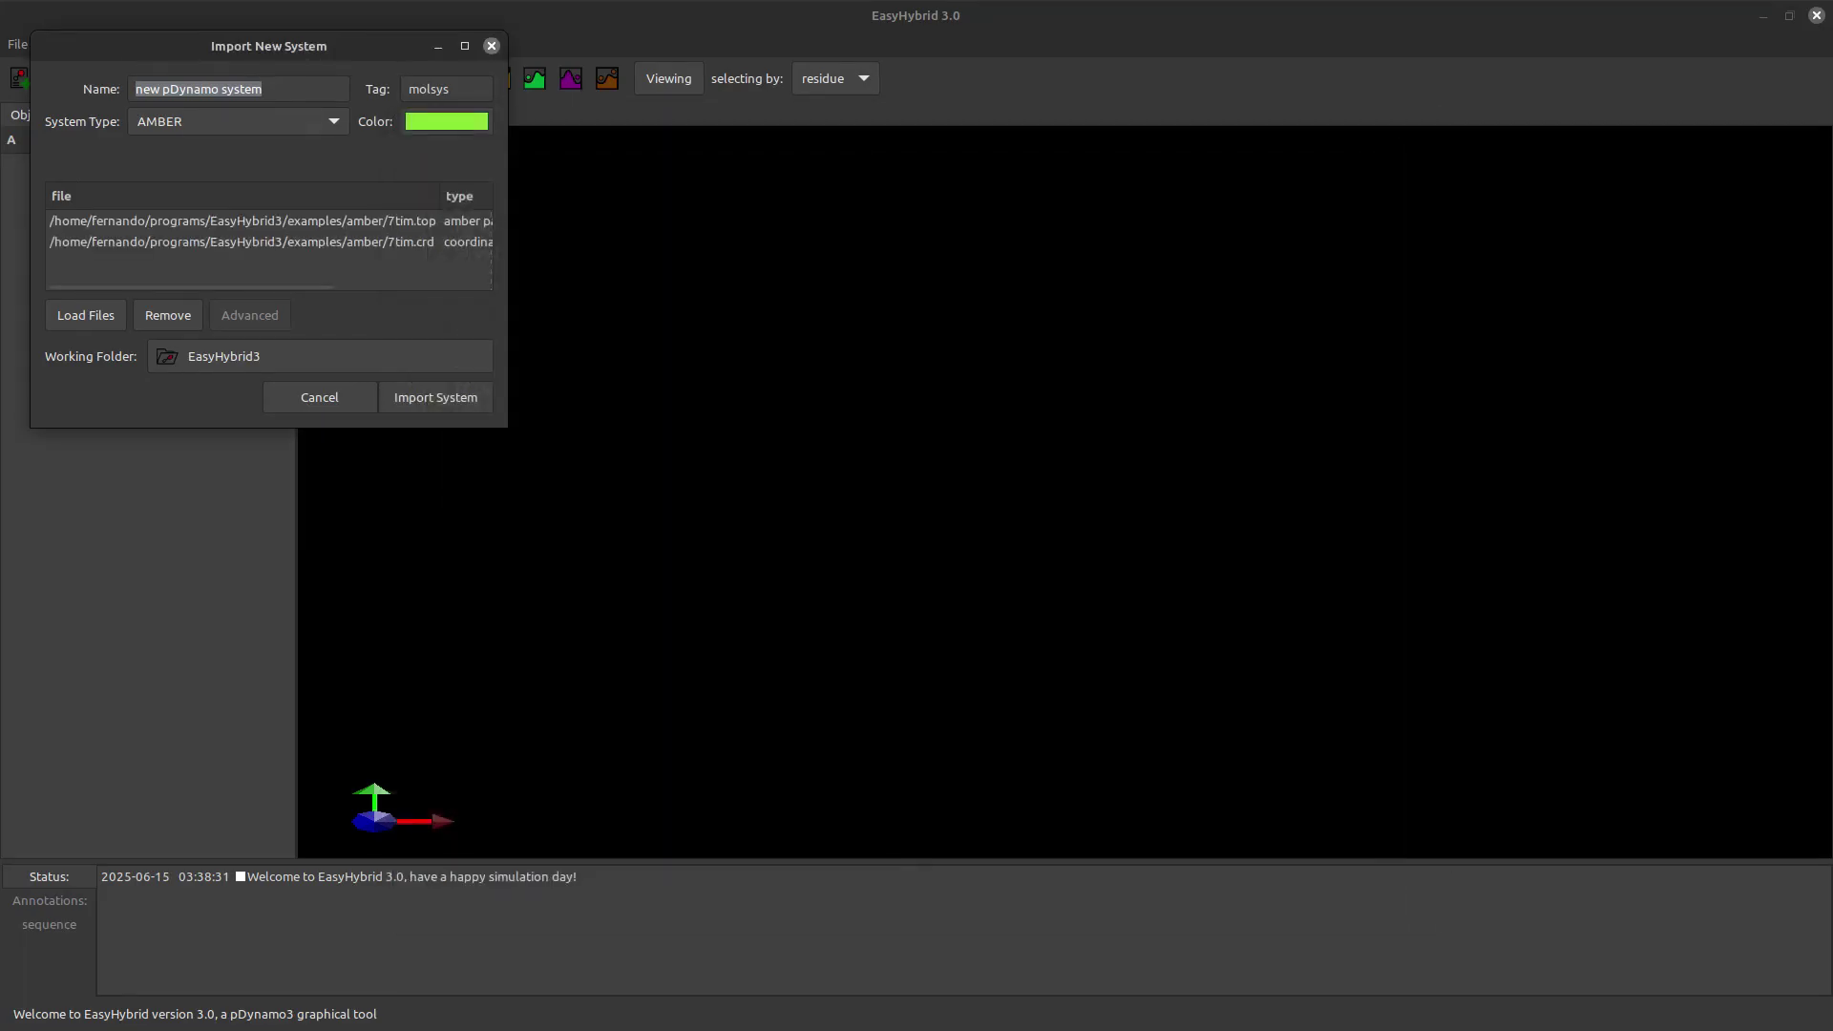
type("TIM")
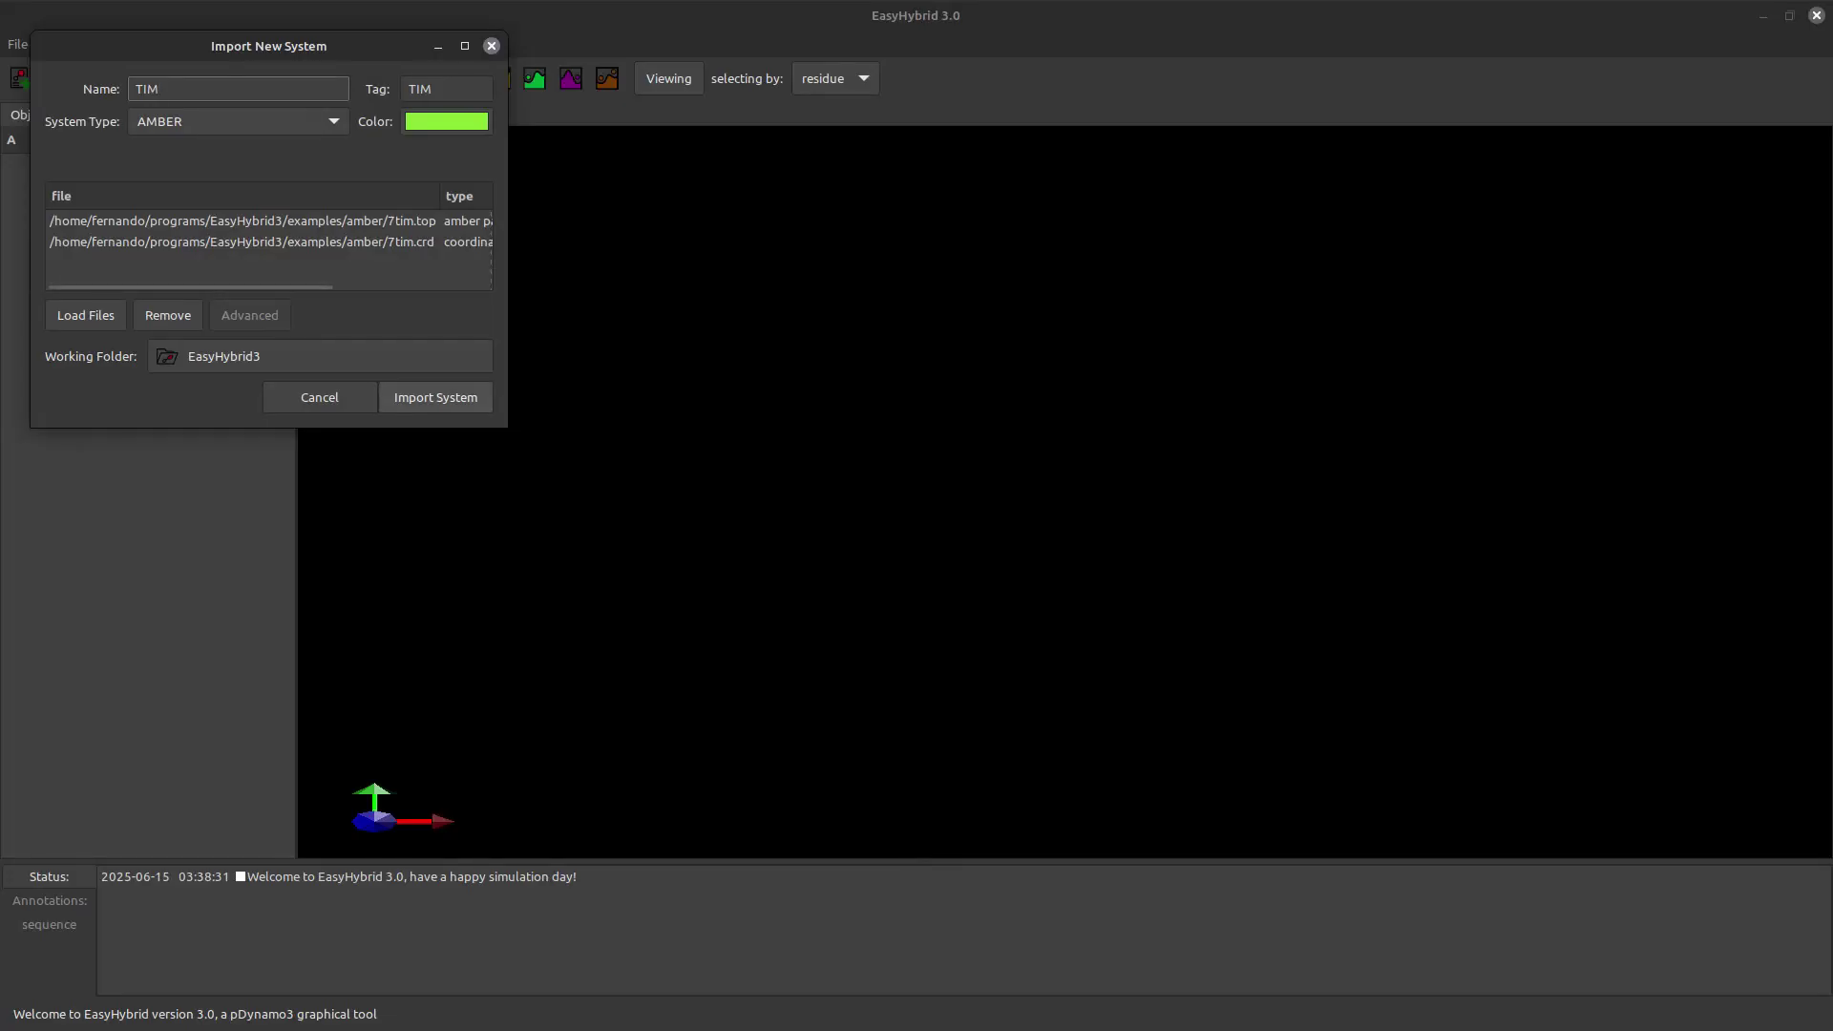
left_click(435, 397)
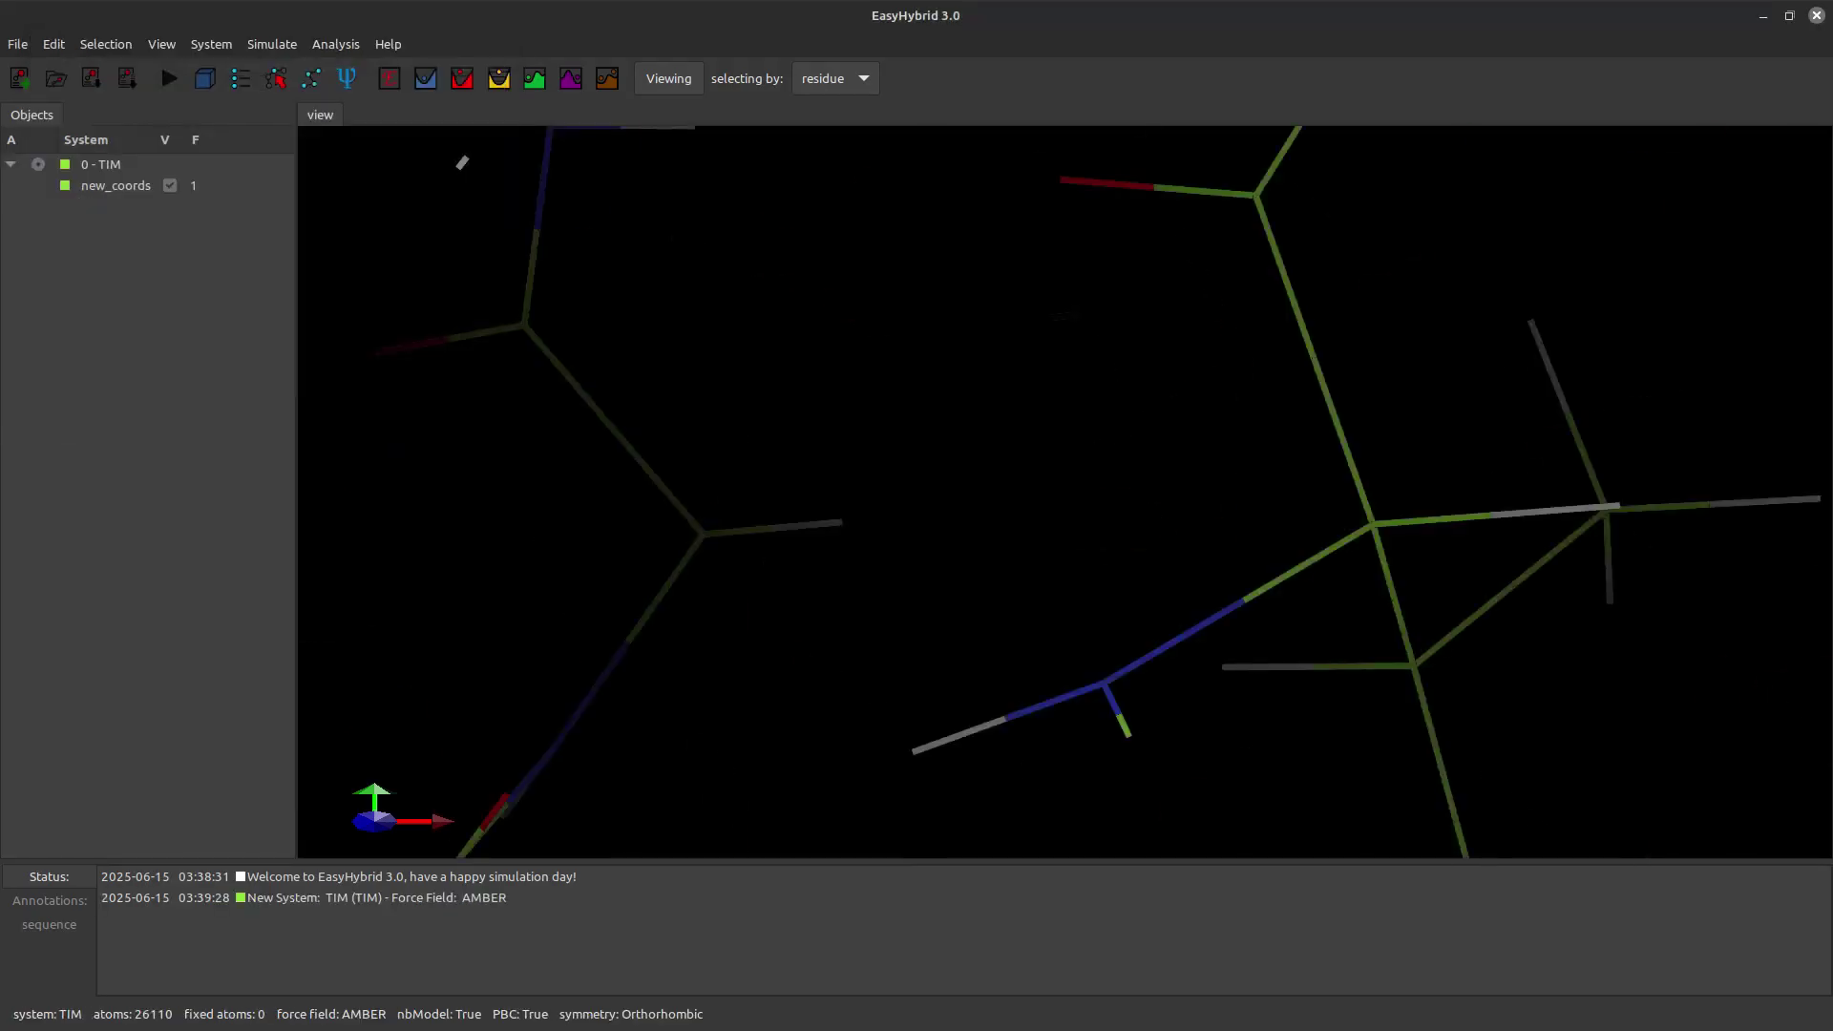
Step: Display the sequence of TIM, then select the final non-protein residue (%) and centre the view on it
scroll(1064, 492, "down", 10)
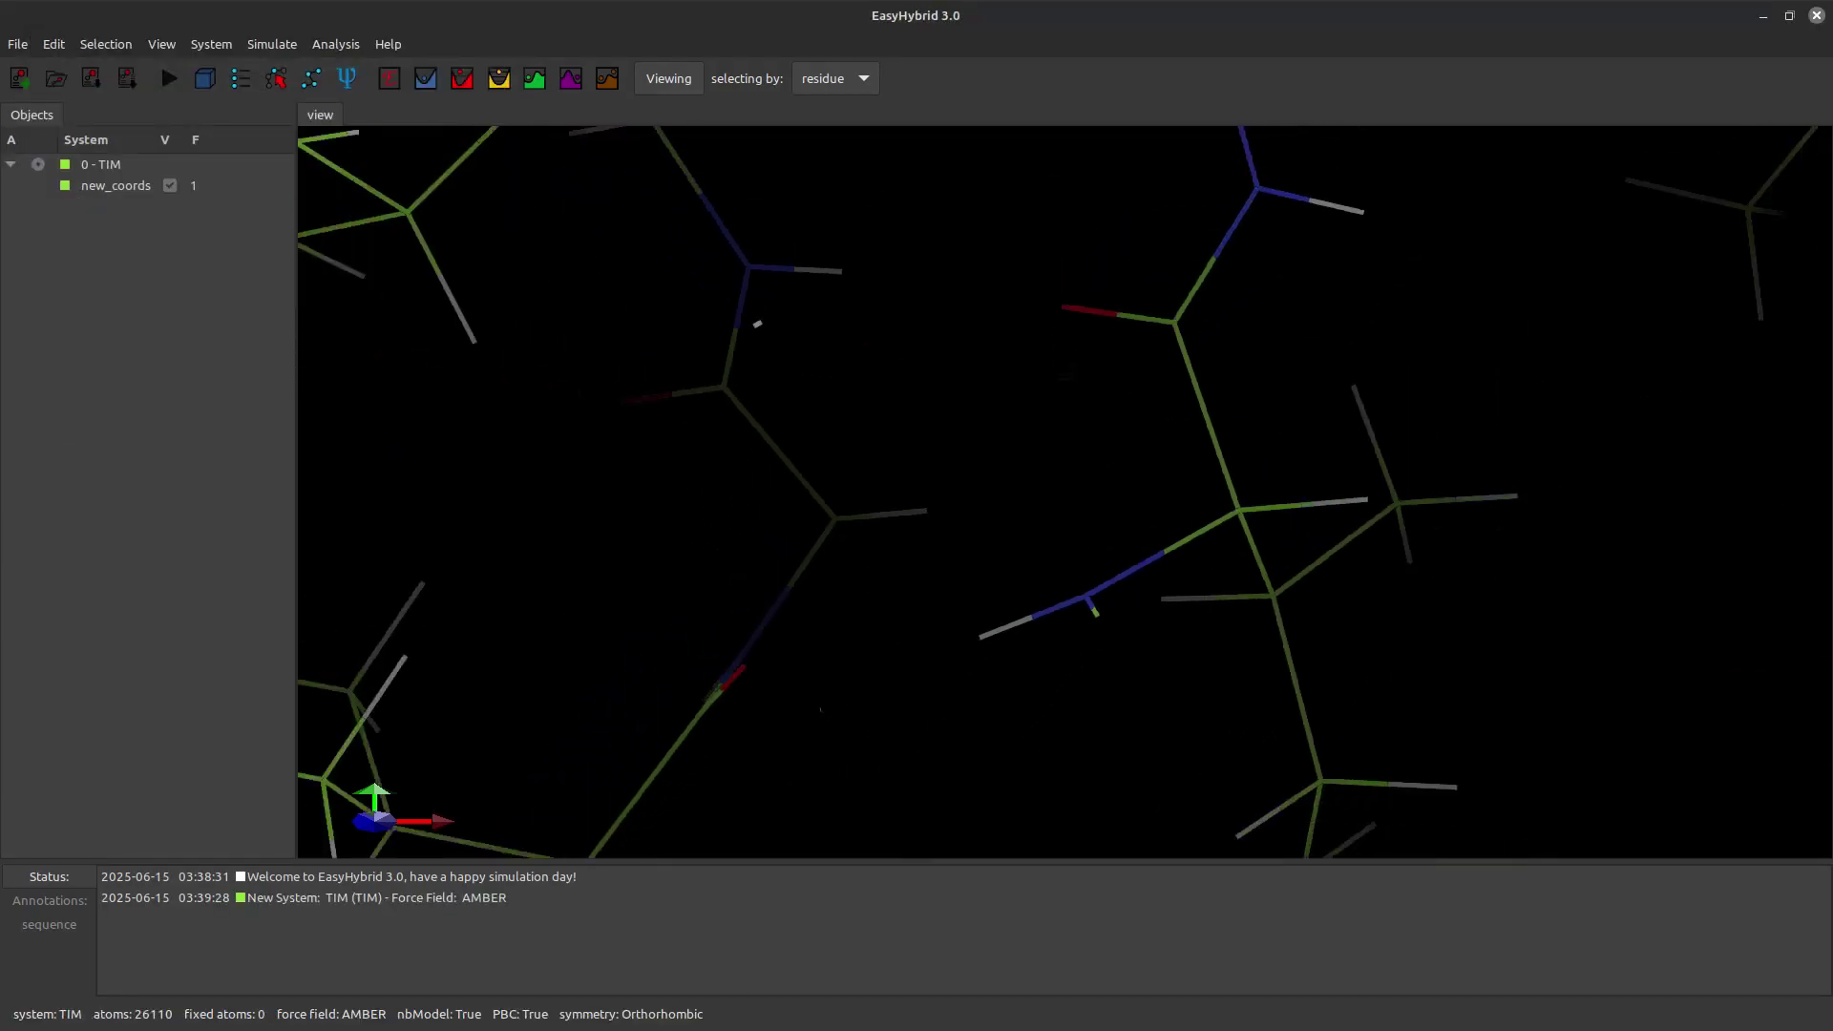
scroll(1064, 492, "down", 5)
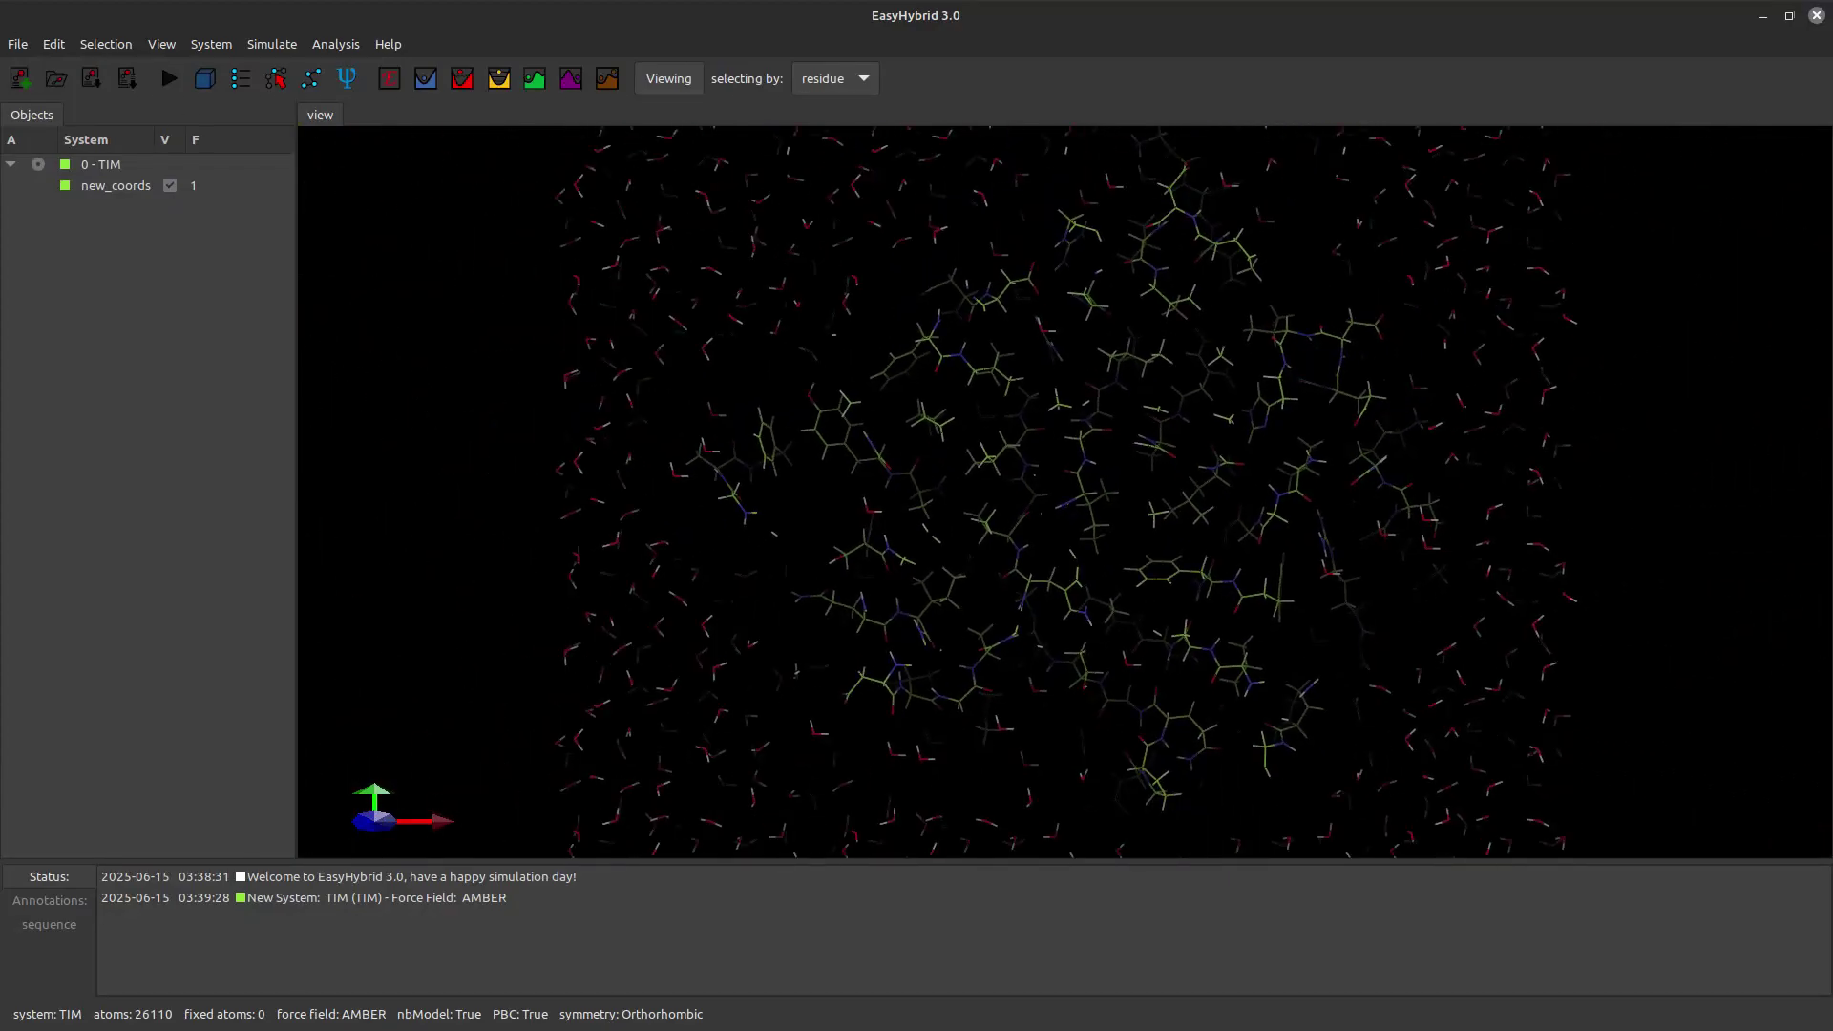
left_click(49, 924)
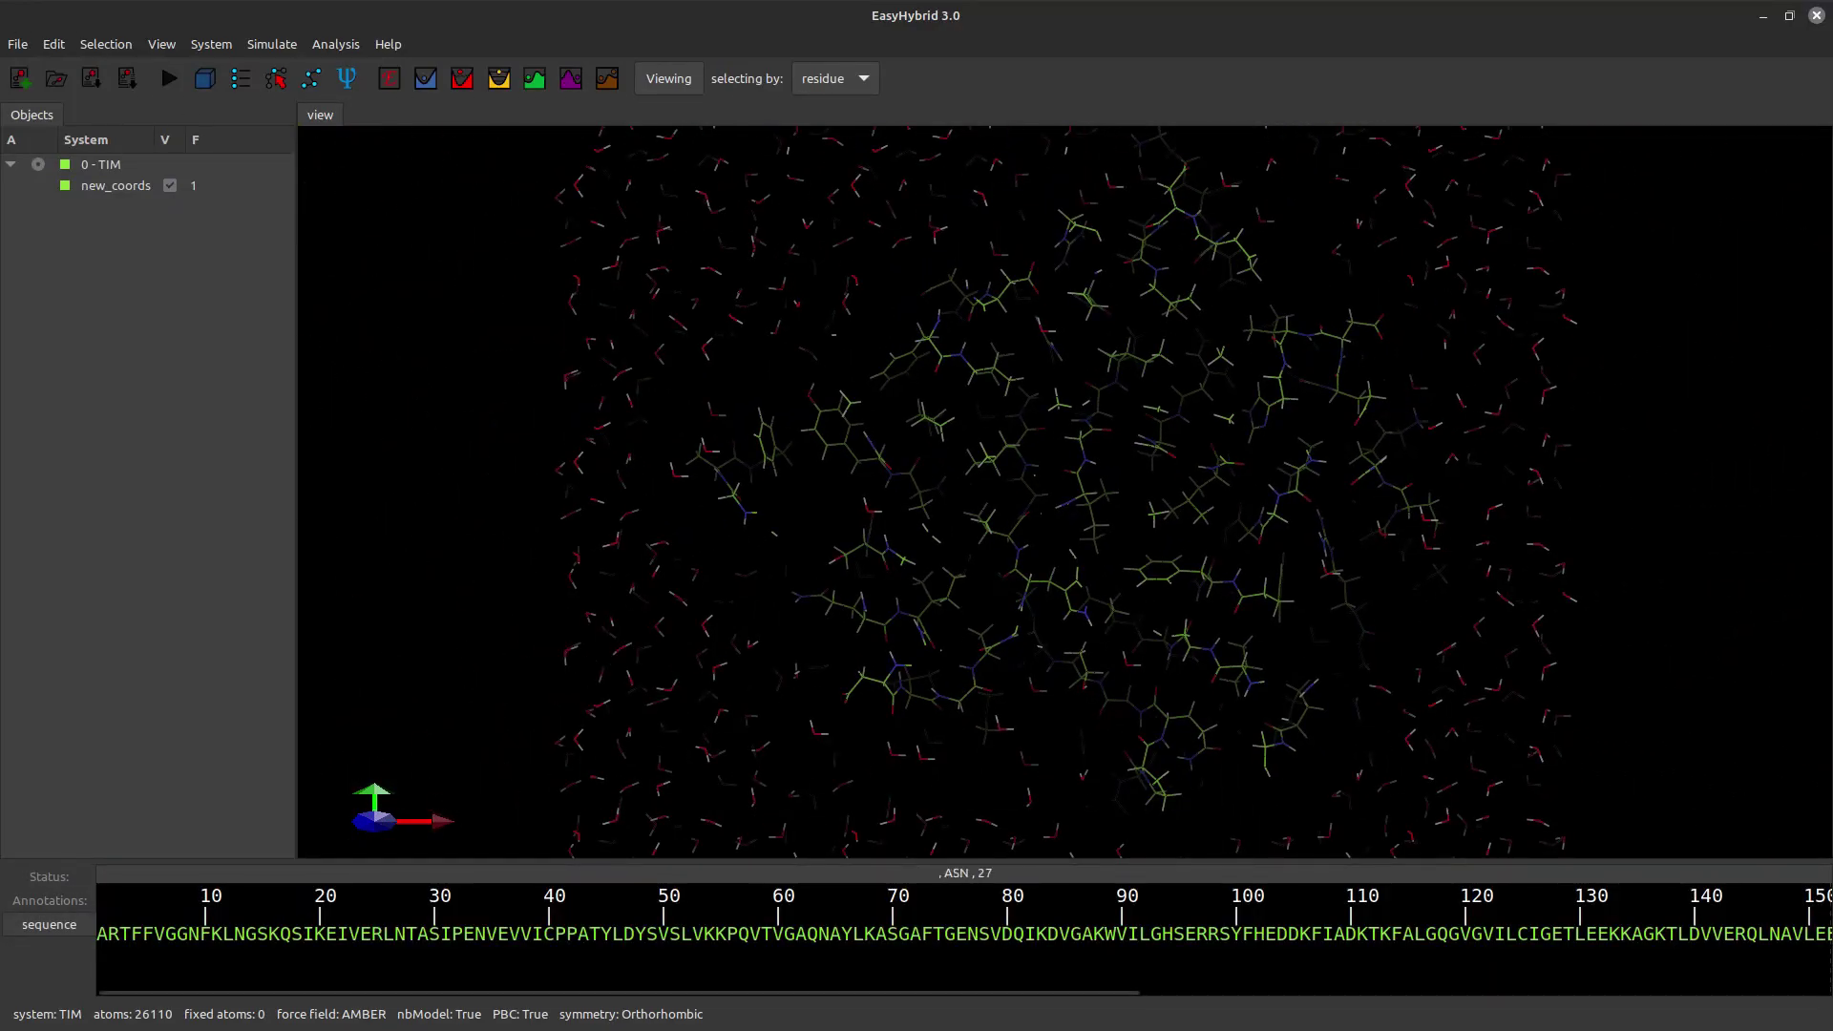
left_click_drag(619, 990, 1158, 989)
scroll(964, 935, "right", 3)
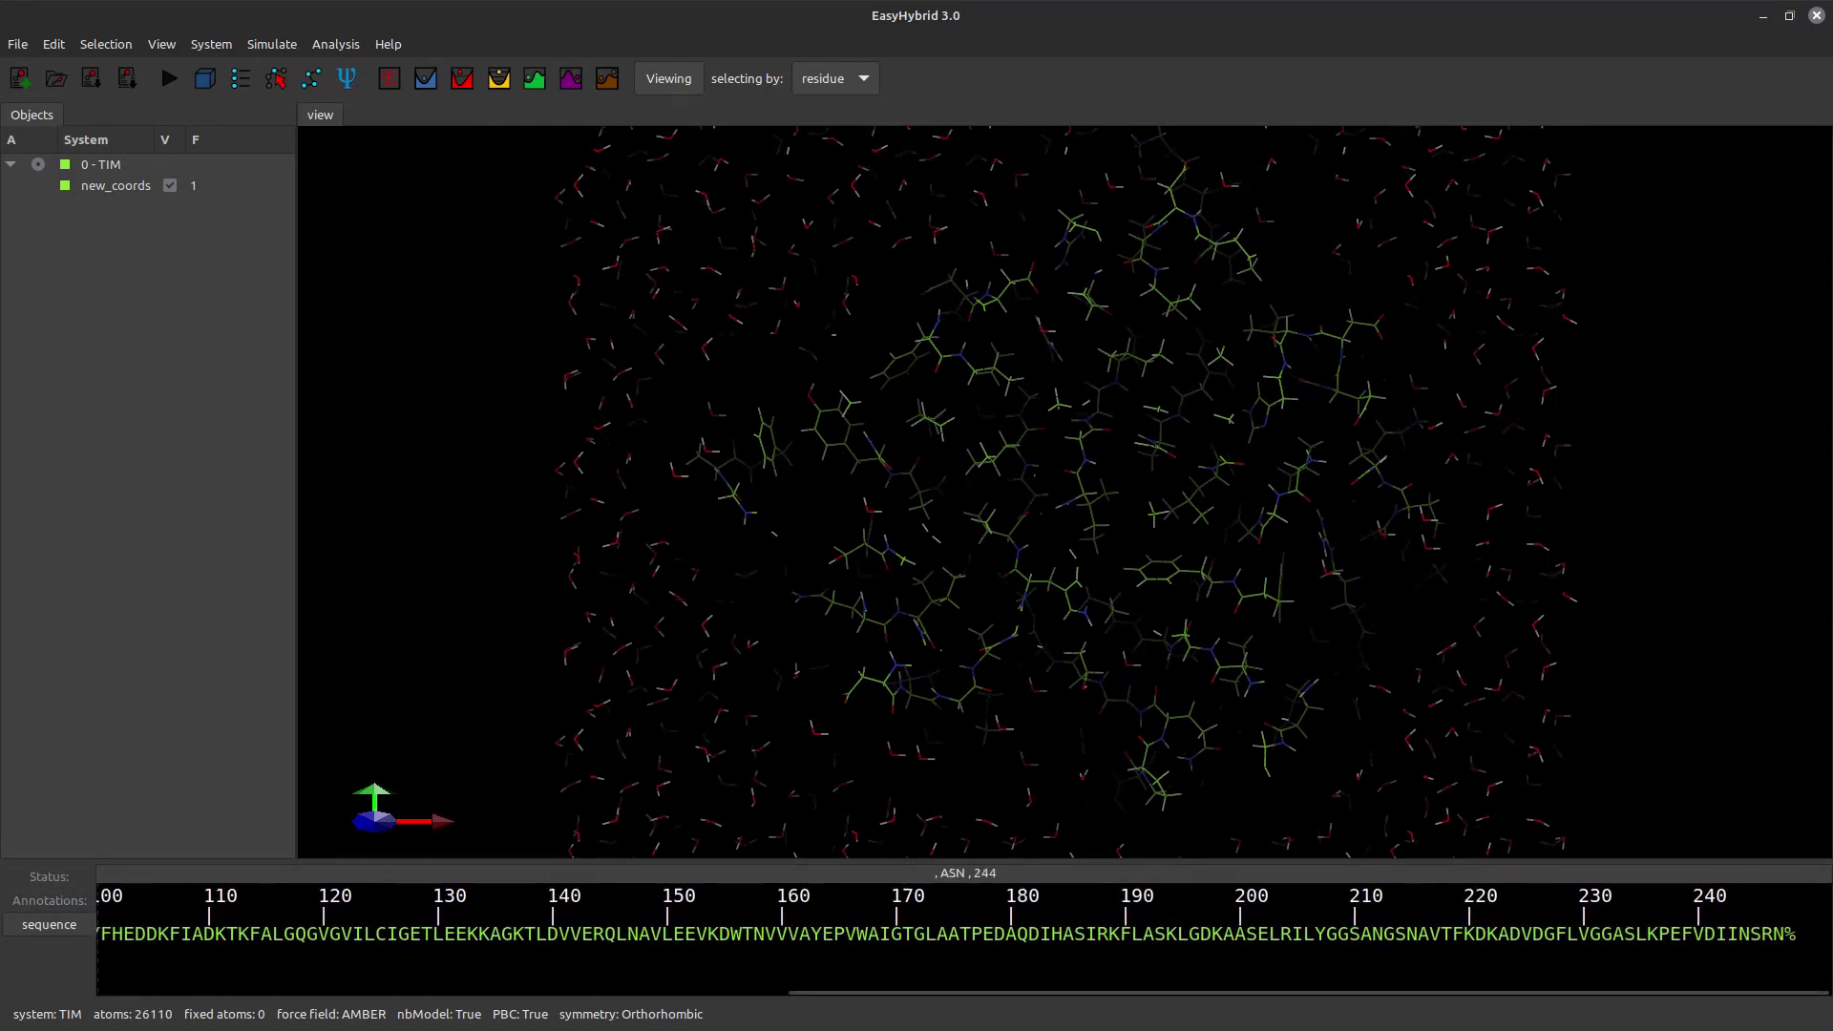
left_click(1790, 933)
middle_click(1790, 934)
right_click_drag(1065, 491, 1064, 611)
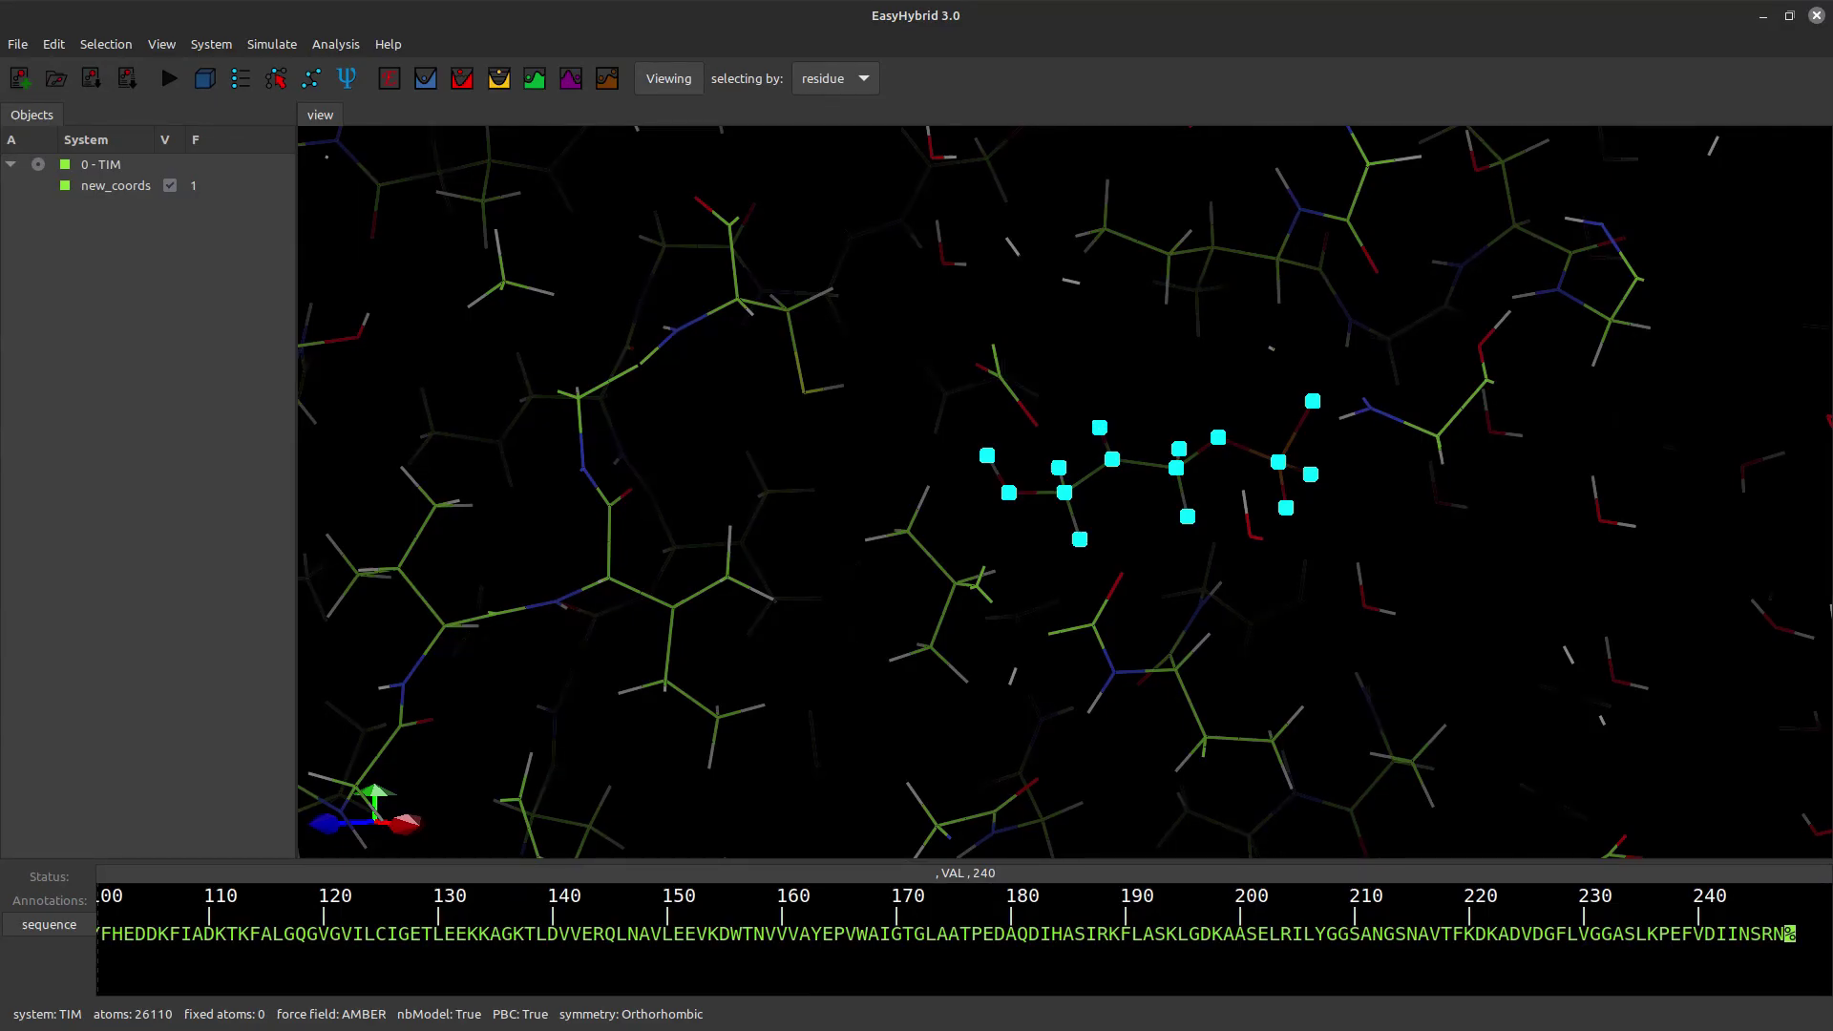
Step: Expand the selection by residue to a 20 Å radius around the selected ligand
right_click(1127, 464)
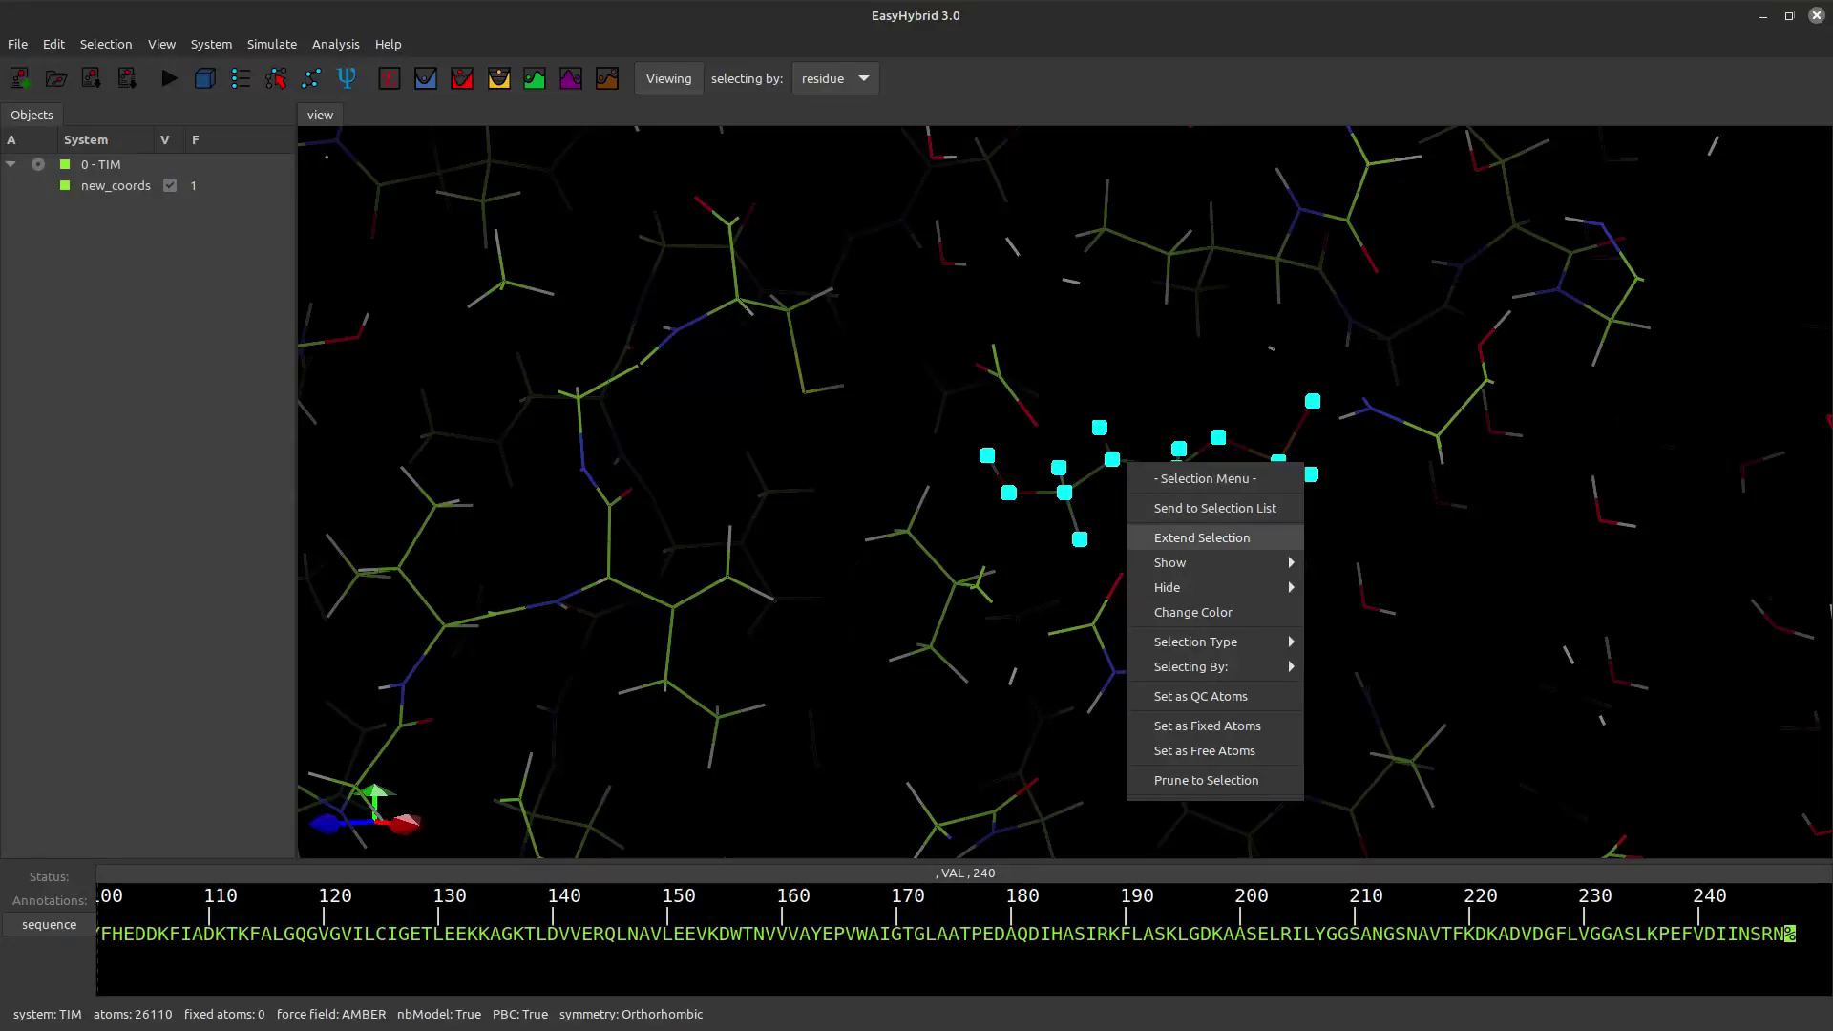
left_click(1202, 537)
left_click_drag(202, 46, 769, 393)
left_click(907, 507)
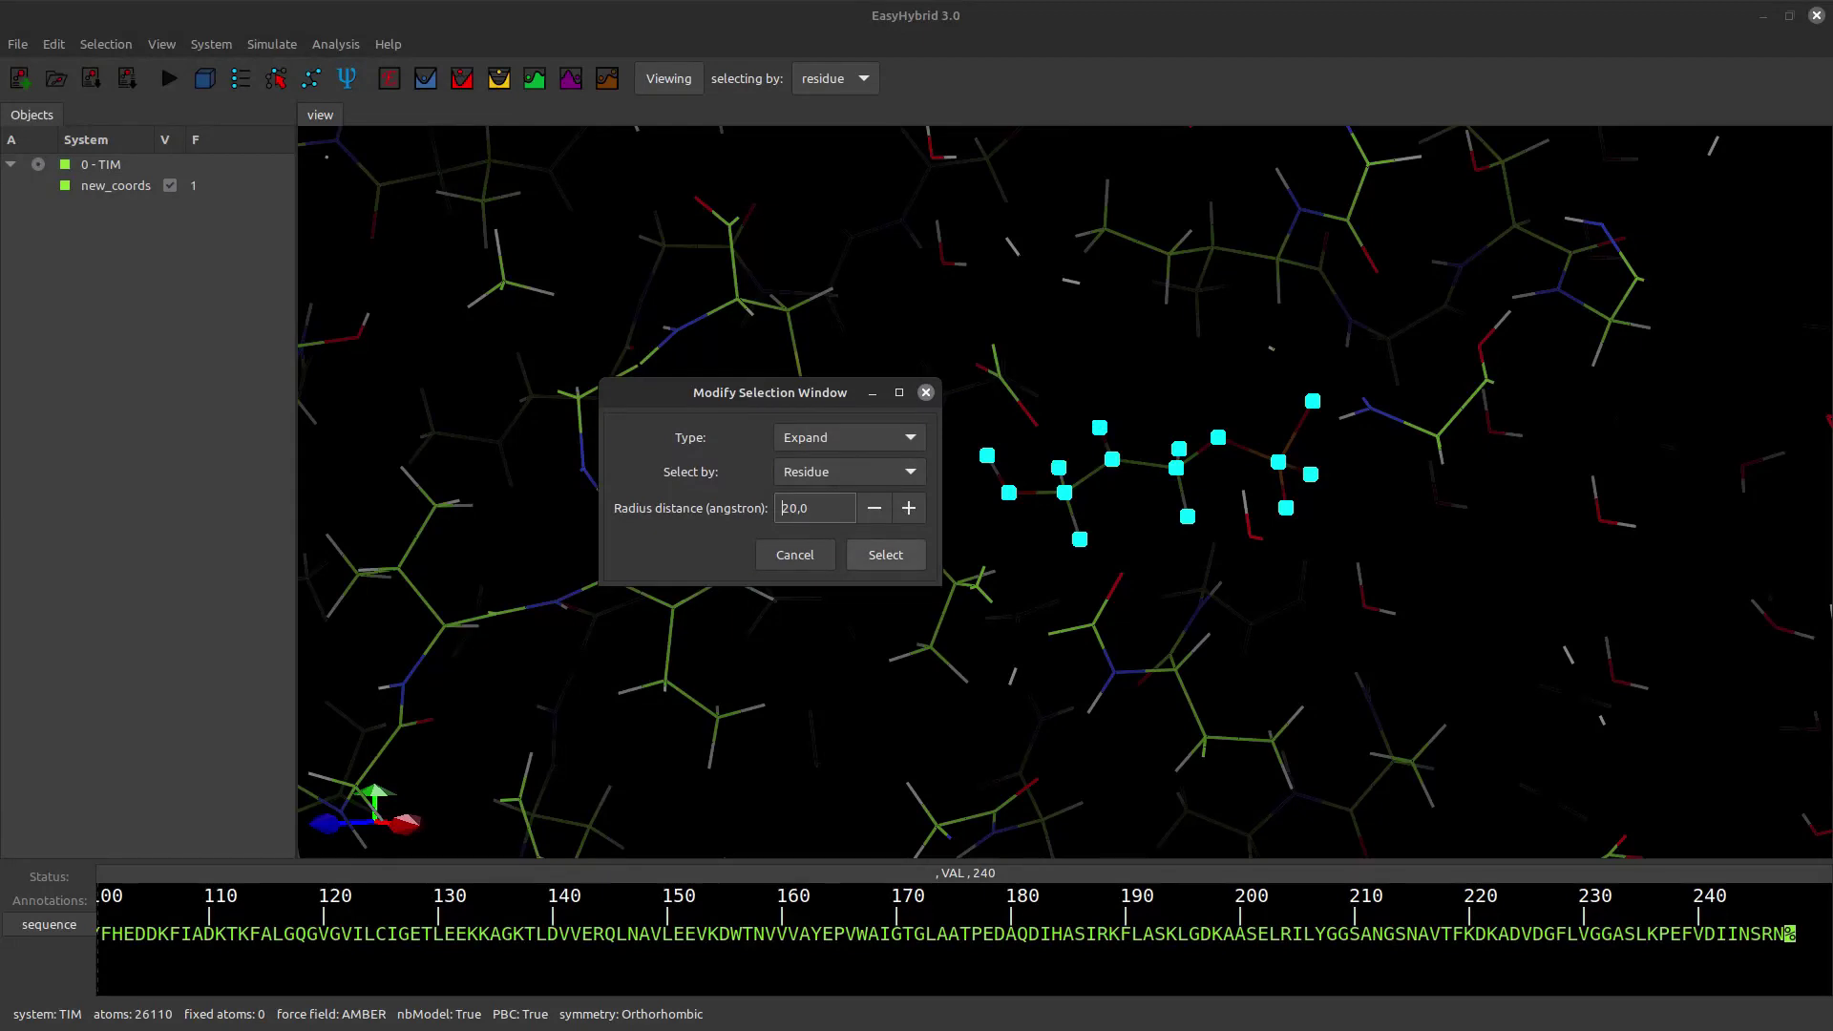
left_click(885, 555)
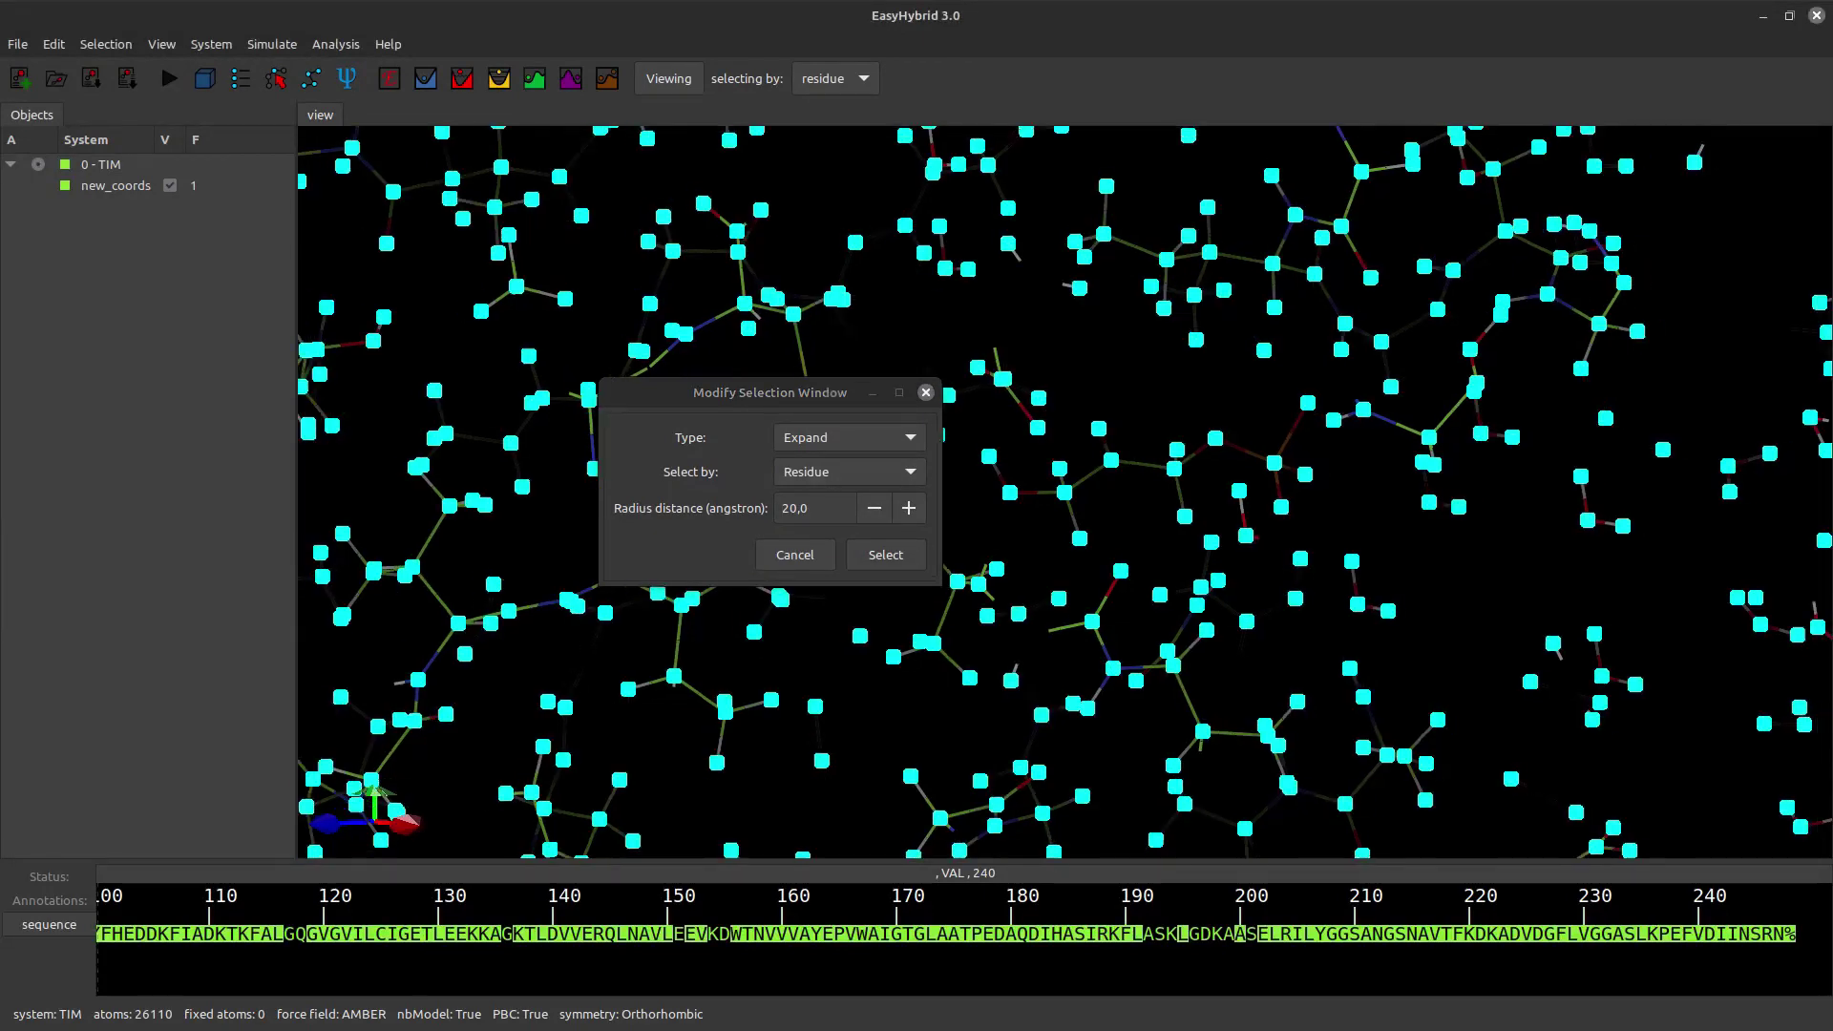
left_click(925, 392)
Step: Prune the system to the selected atoms as TIM_pruned with tag TIM, giving the new system a light pink-violet colour
left_click_drag(840, 477, 1136, 489)
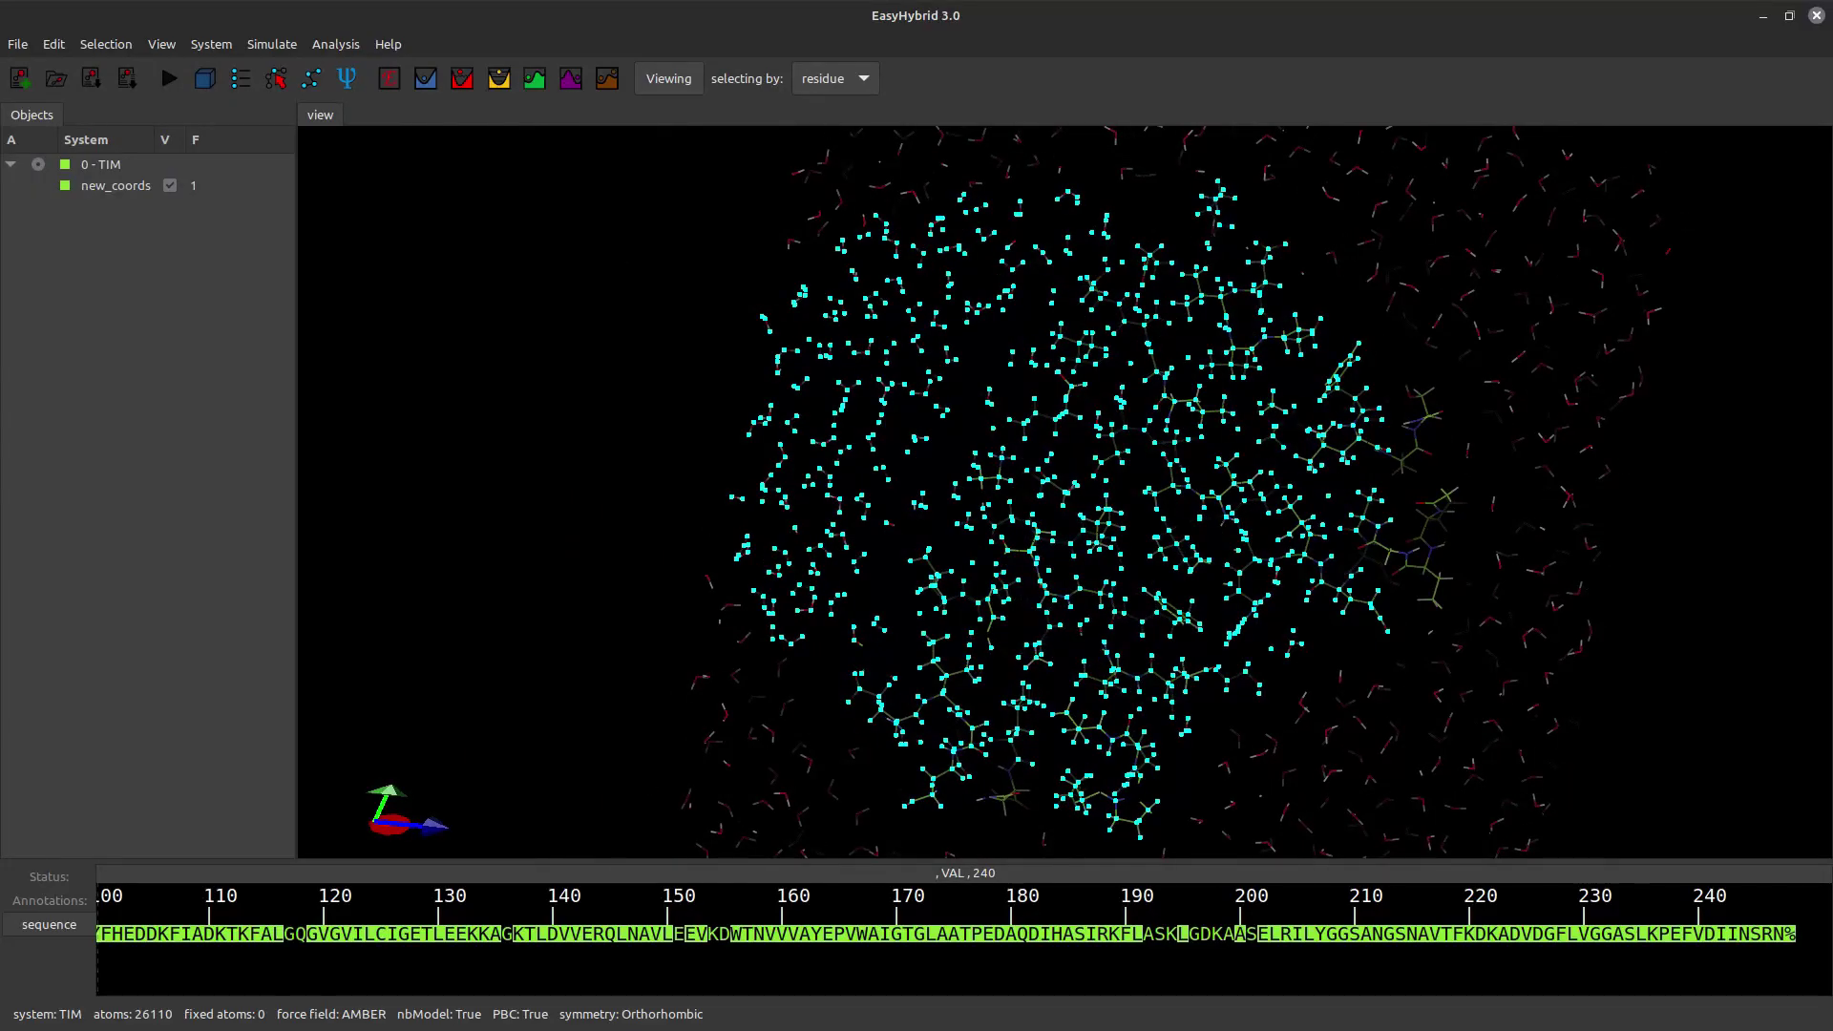
right_click(1094, 485)
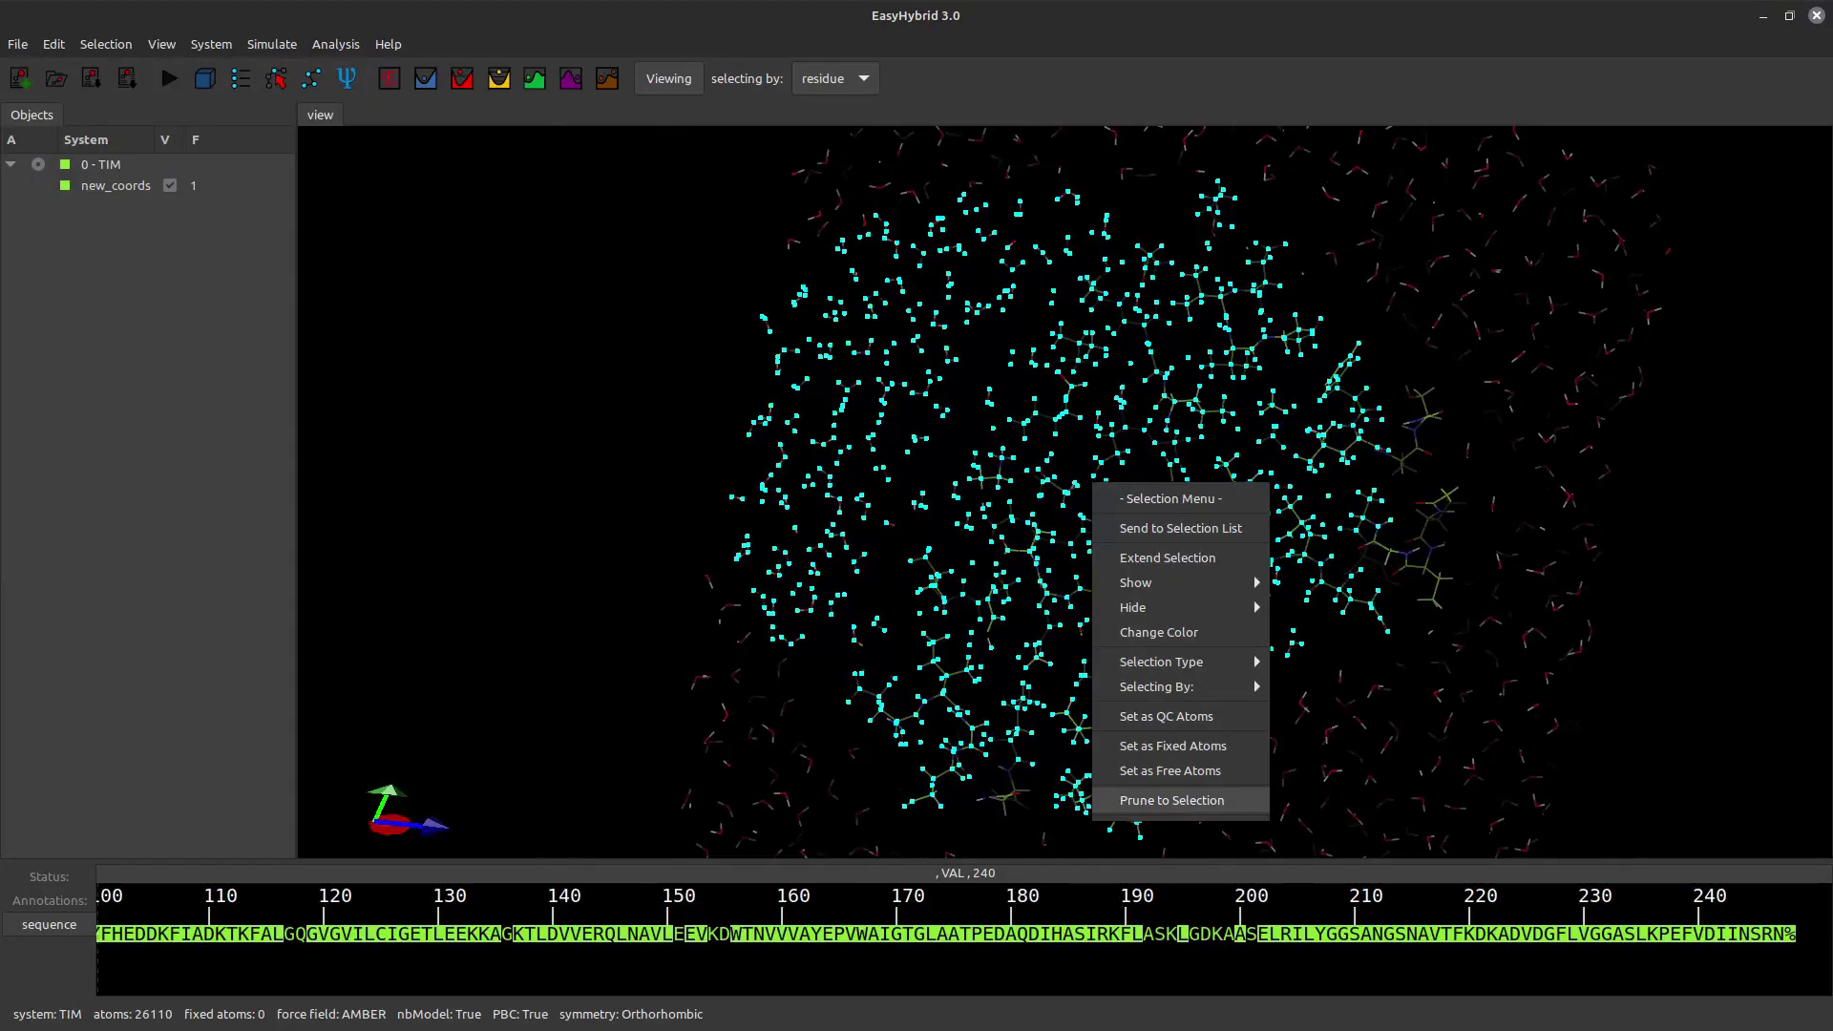
left_click(1171, 799)
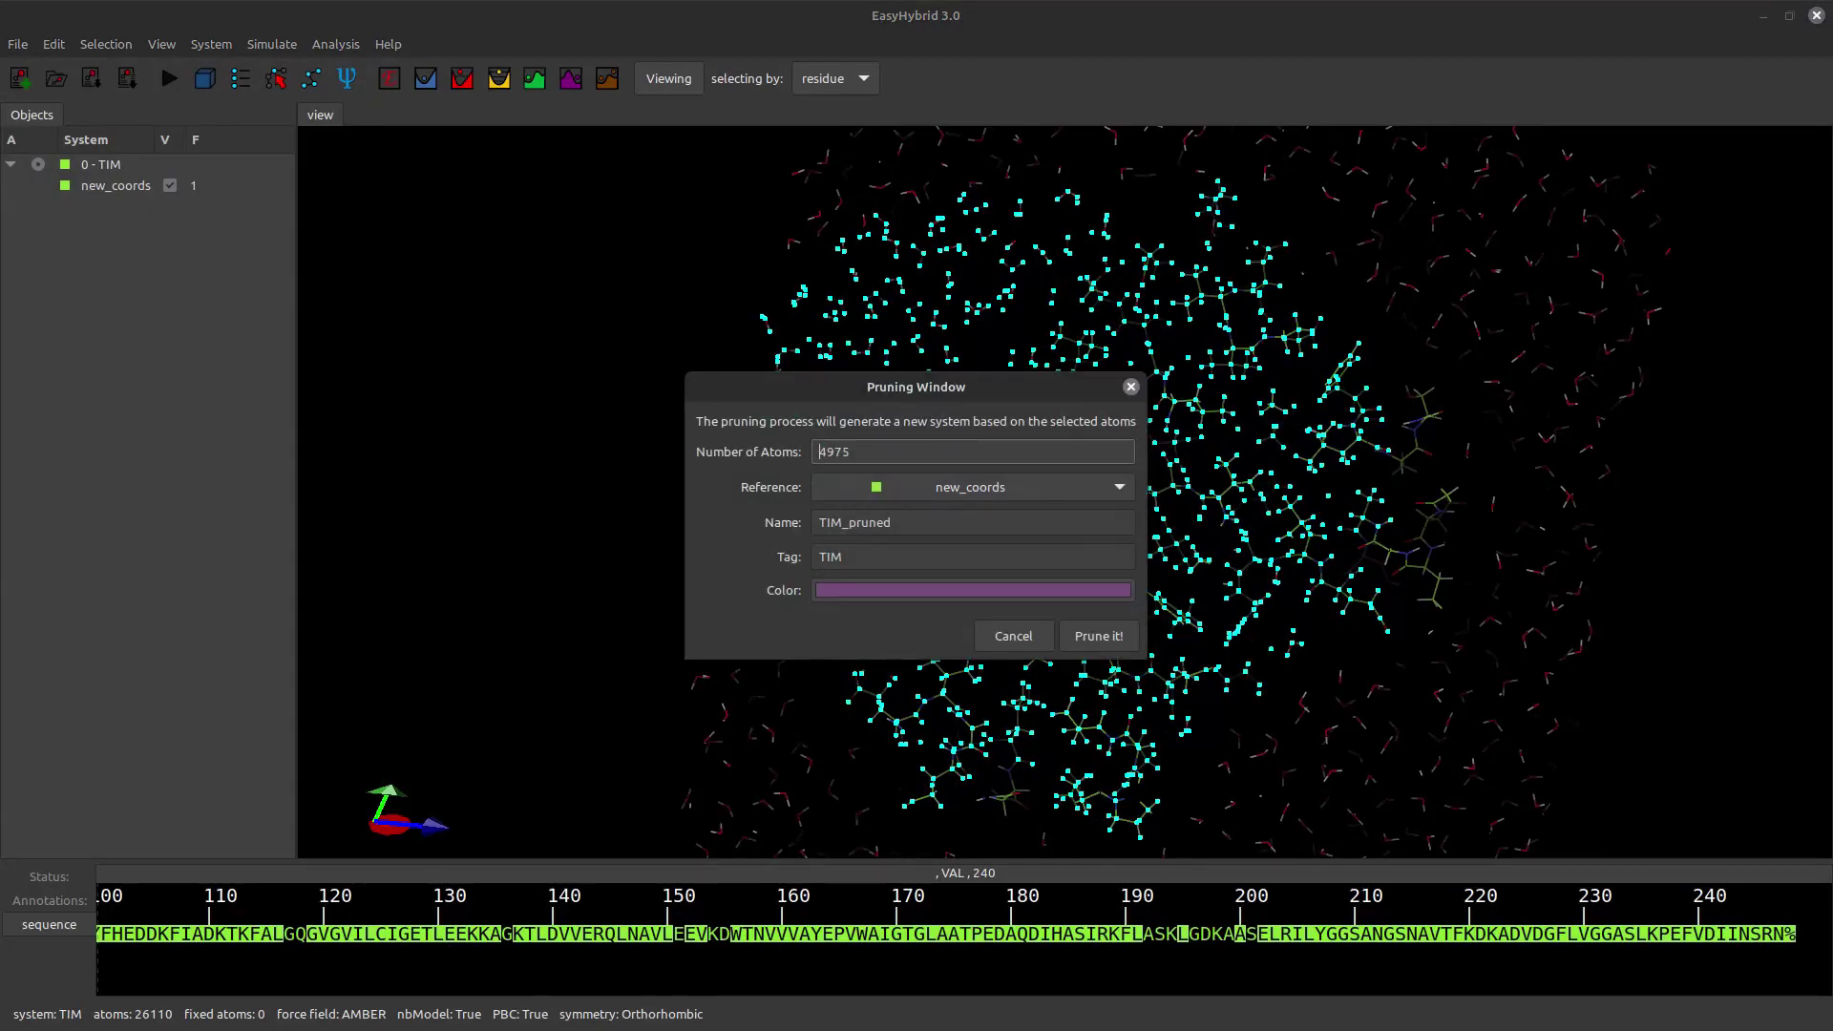
left_click(973, 589)
left_click(965, 438)
left_click(1098, 683)
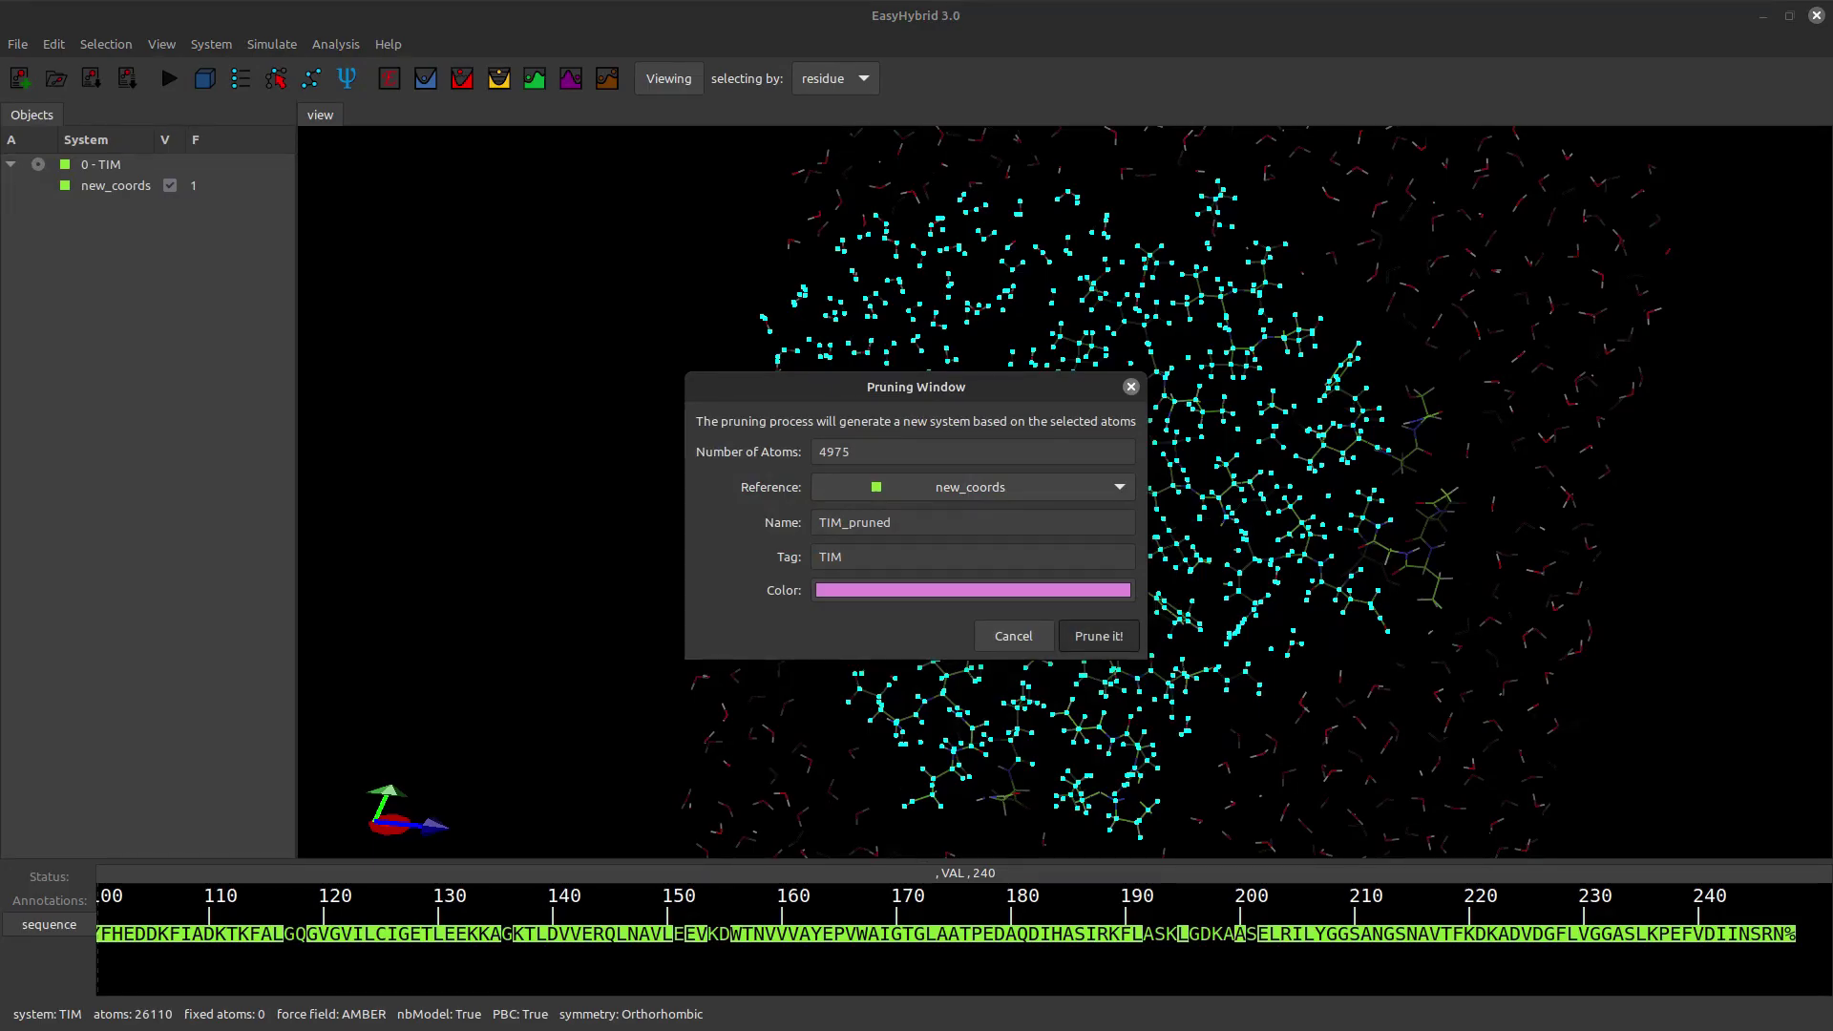
left_click(1098, 636)
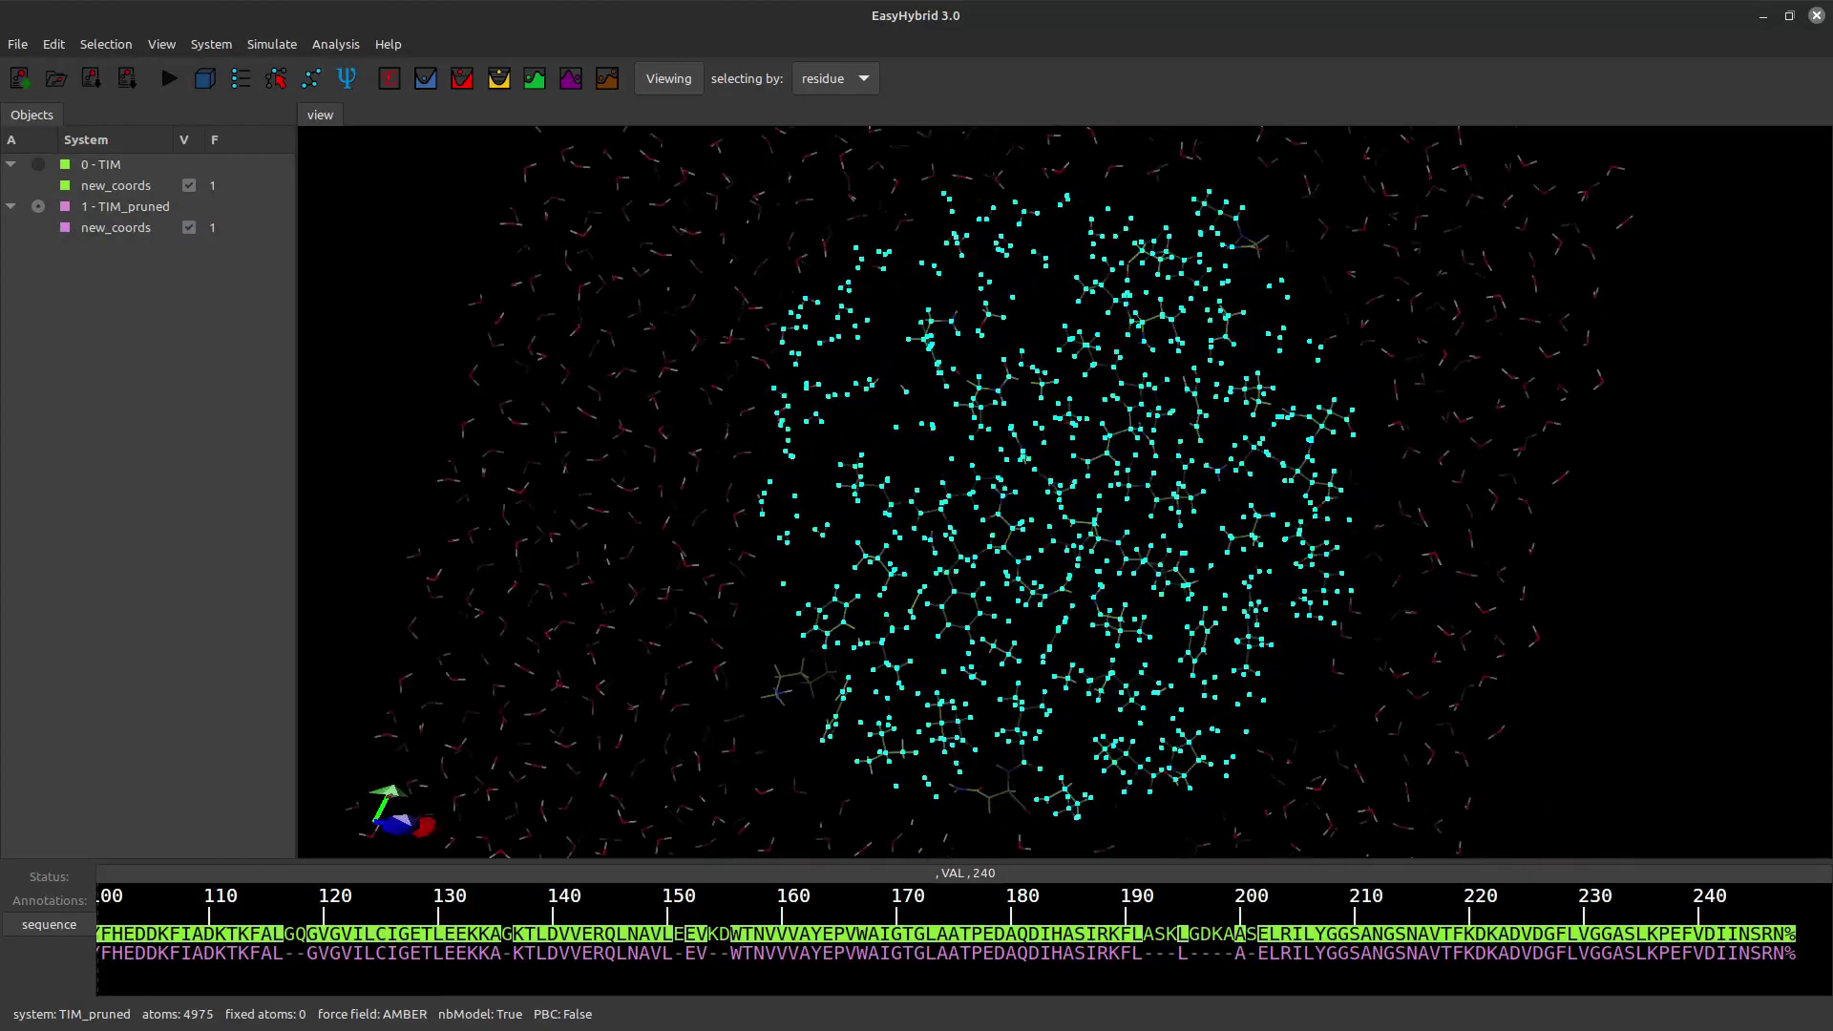
Step: Hide the original TIM system's coordinates and clear the atom selection
left_click(188, 185)
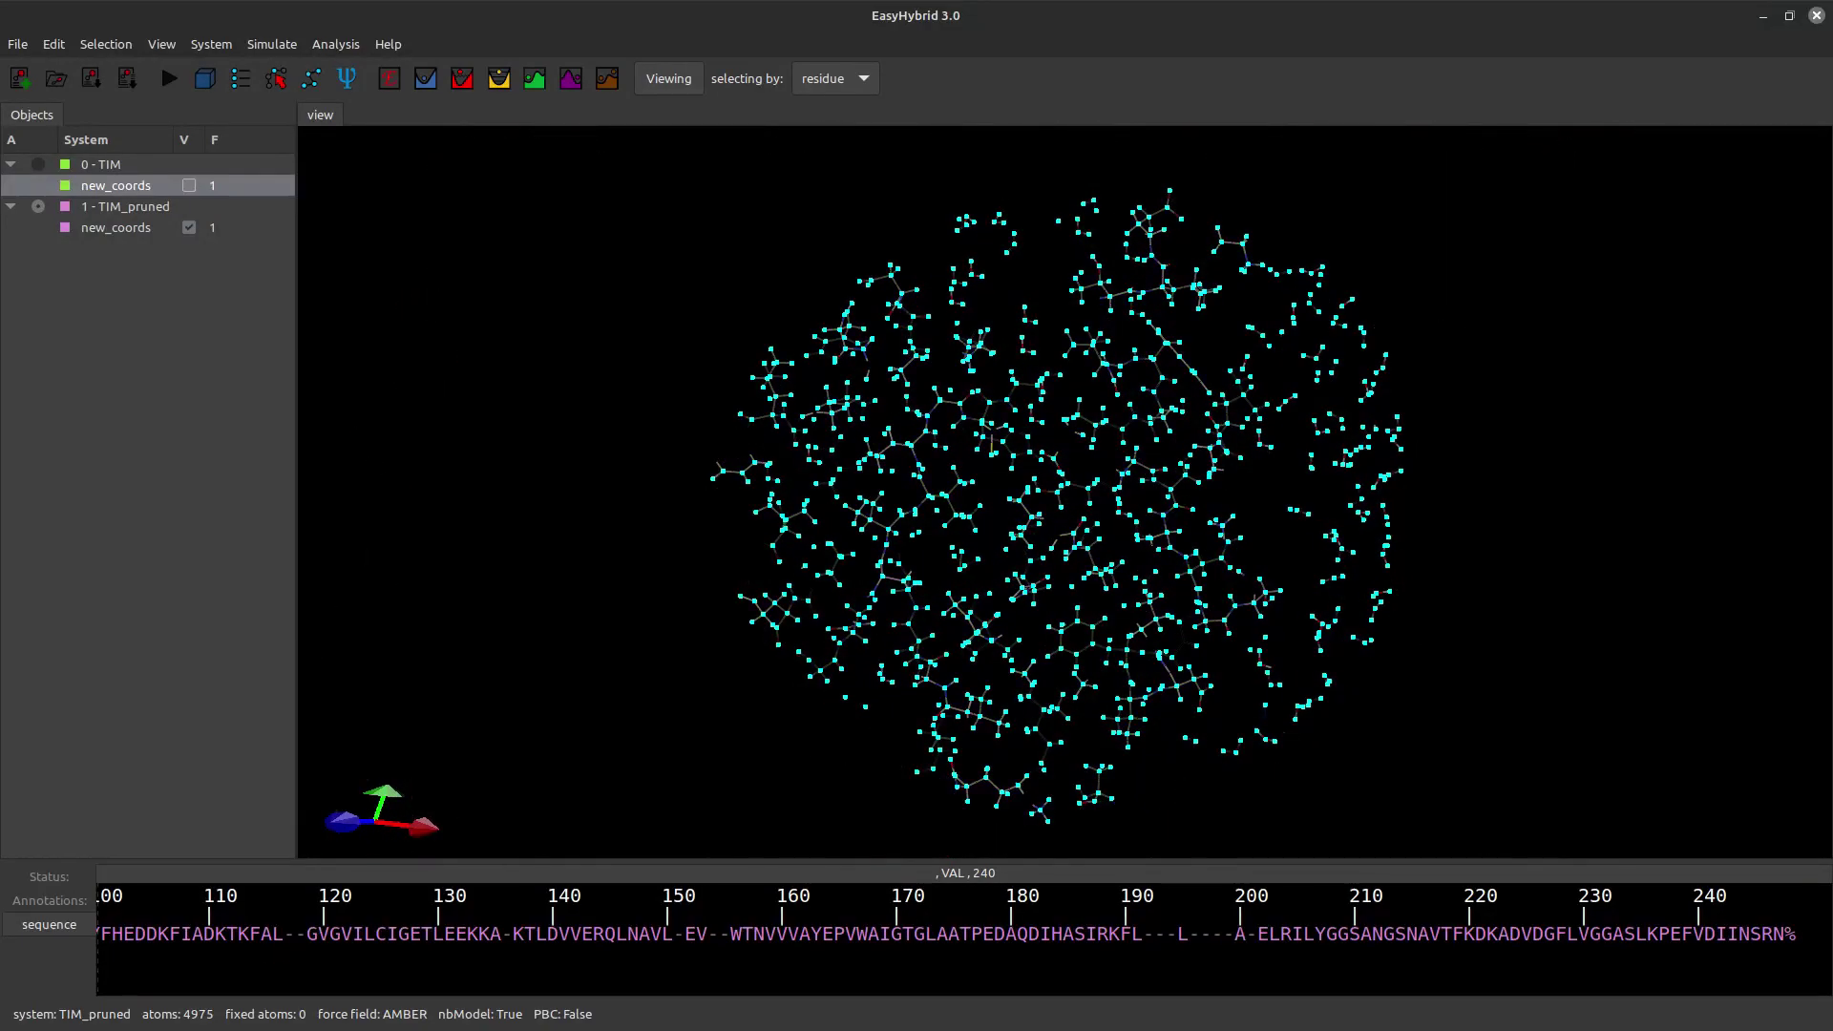
left_click(1065, 491)
left_click_drag(859, 491, 1031, 515)
Step: Starting from the final residue (%) of TIM_pruned, select all residues outside a 15 Å radius using ByComplement by residue
left_click(1788, 933)
right_click_drag(1432, 478, 1432, 621)
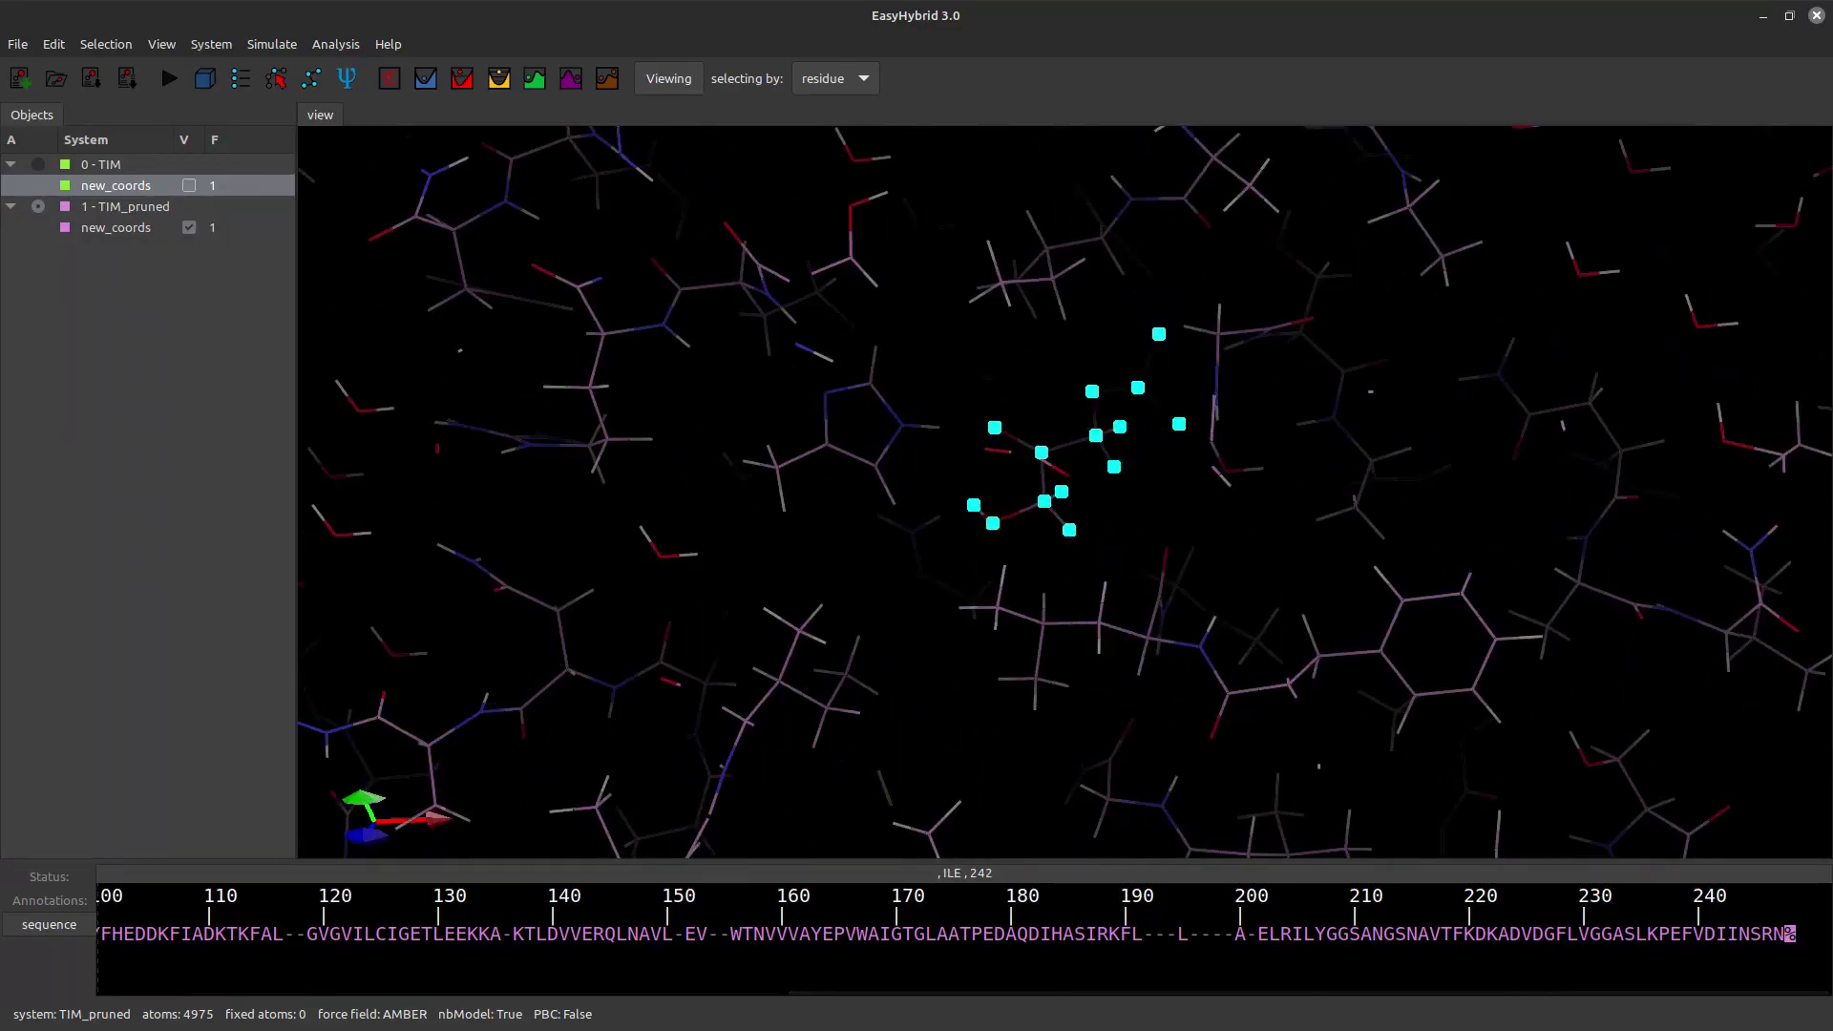
right_click(1054, 452)
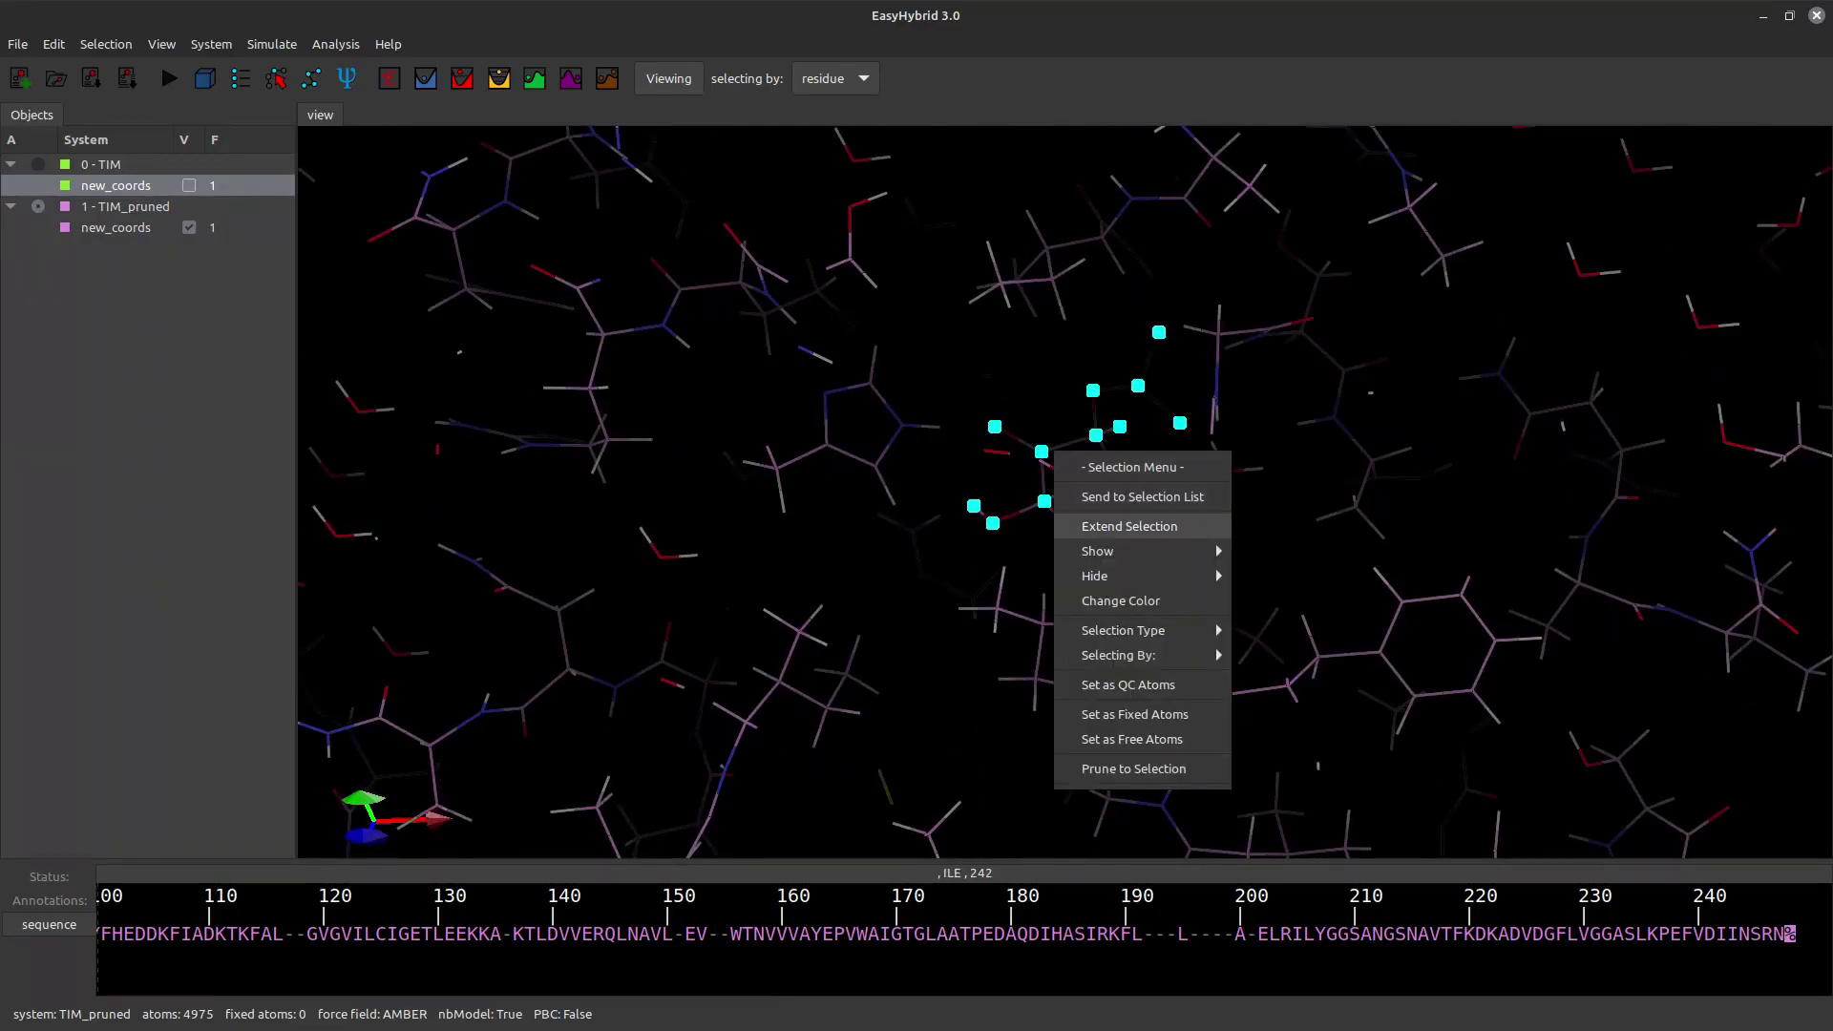
left_click(1129, 526)
scroll(814, 507, "down", 3)
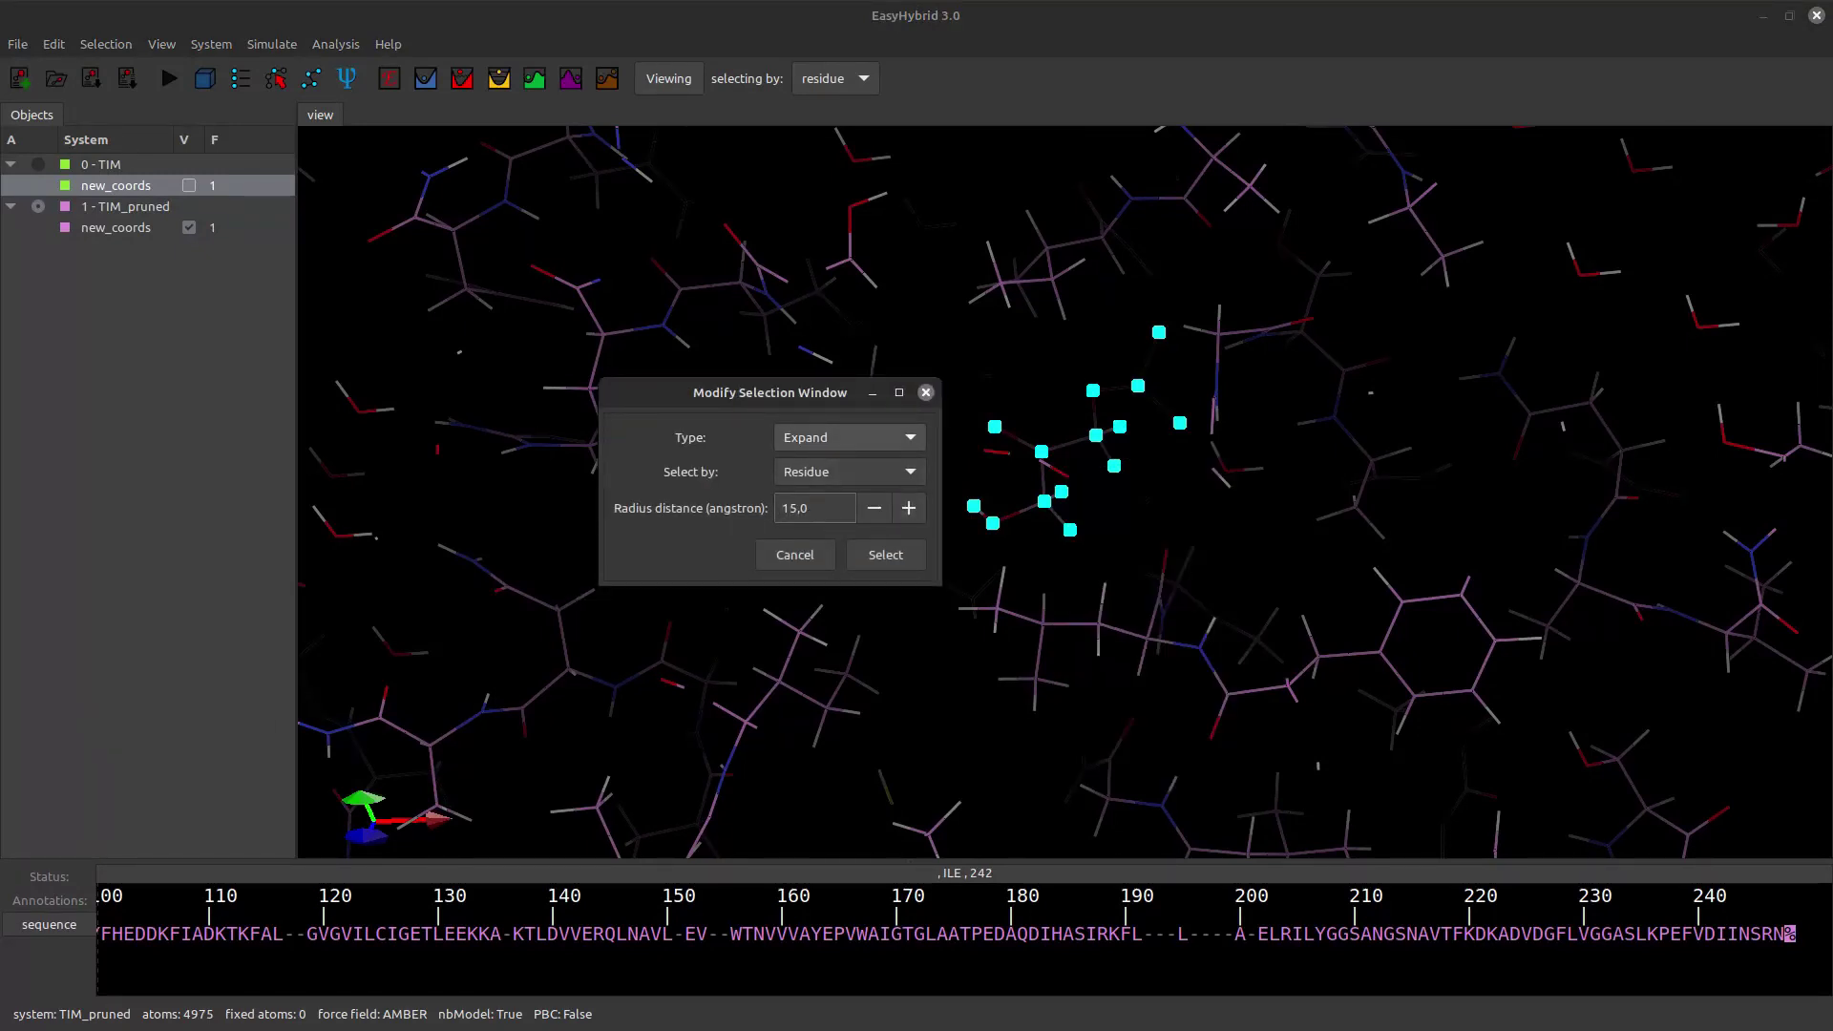
left_click(849, 438)
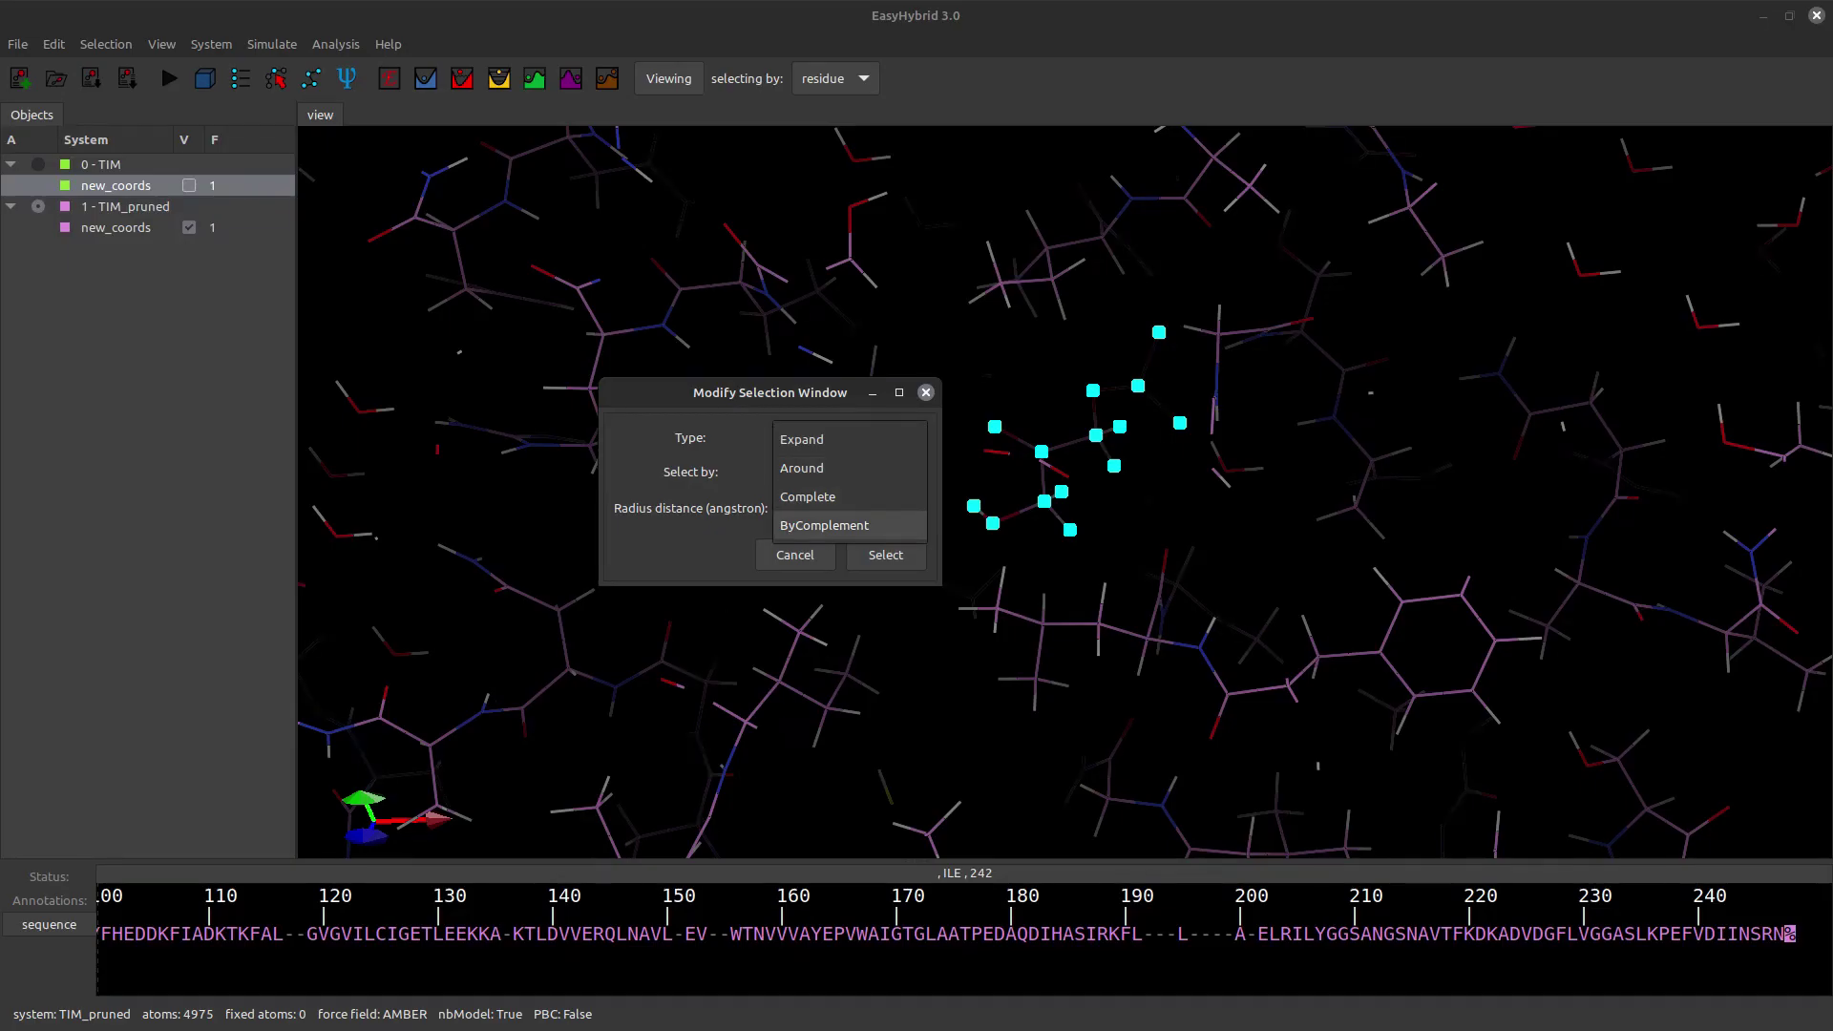
key("Return")
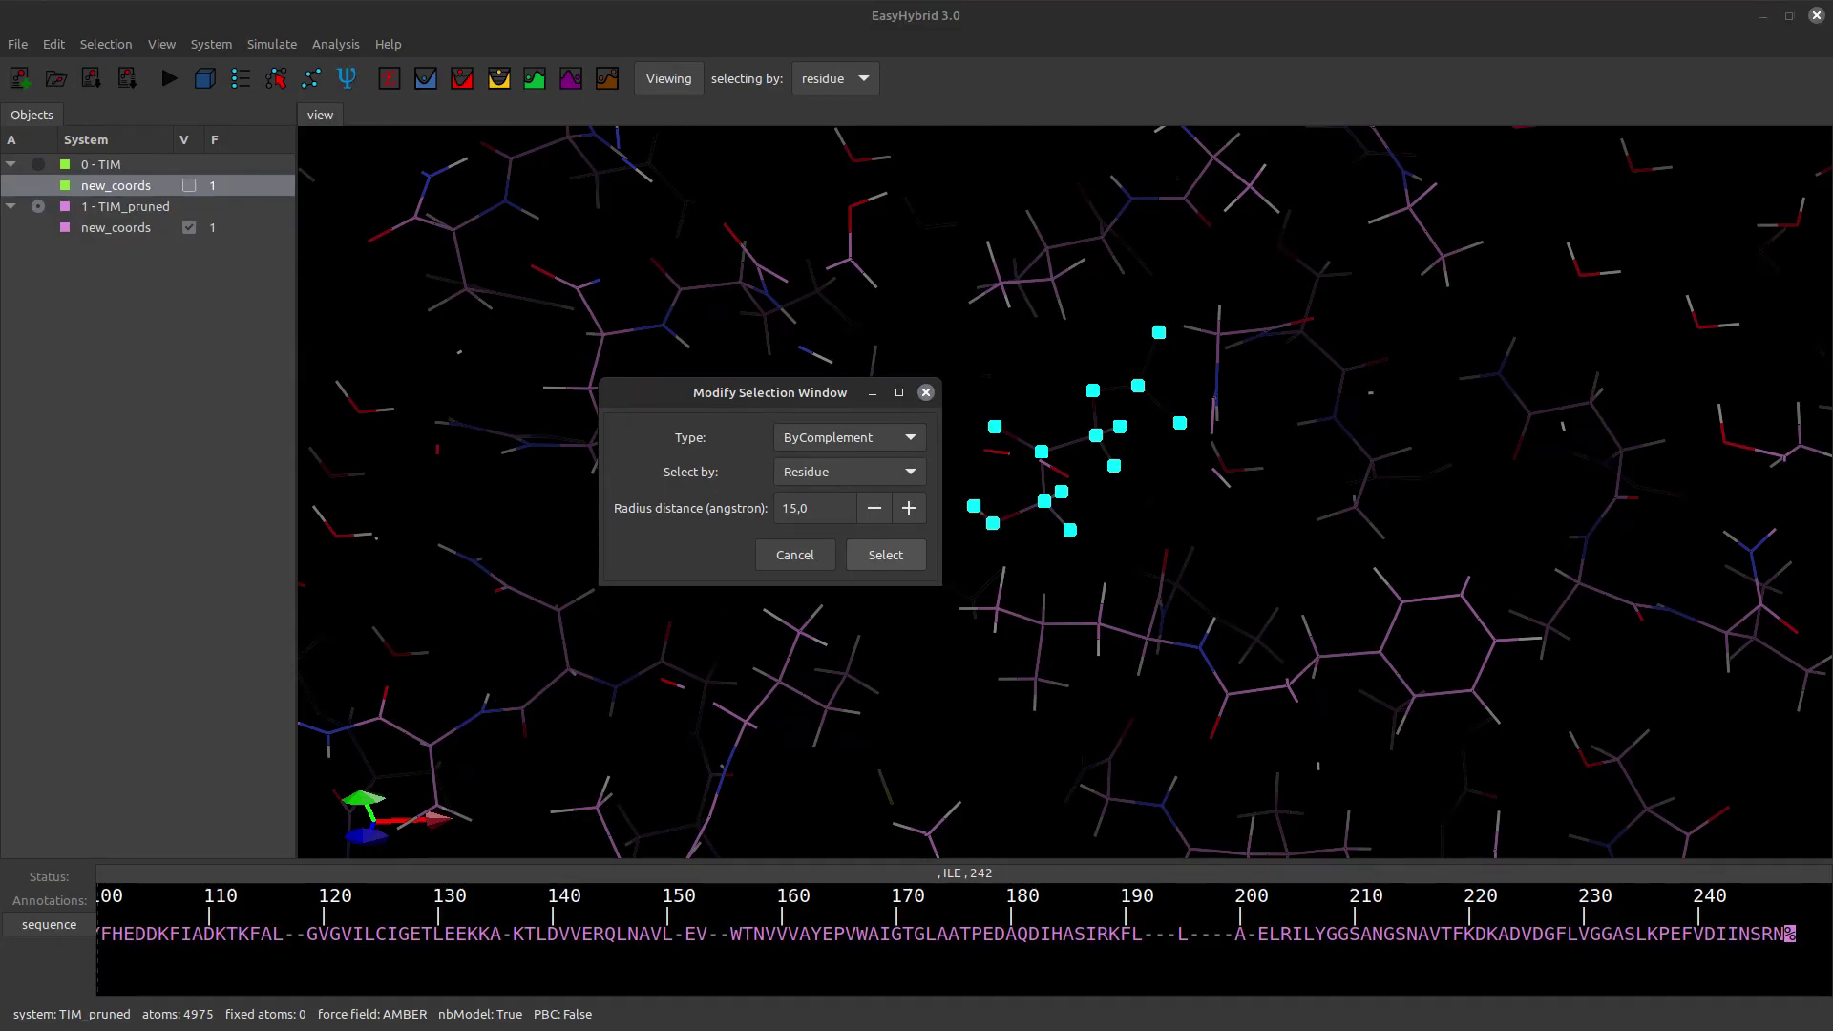
left_click(885, 555)
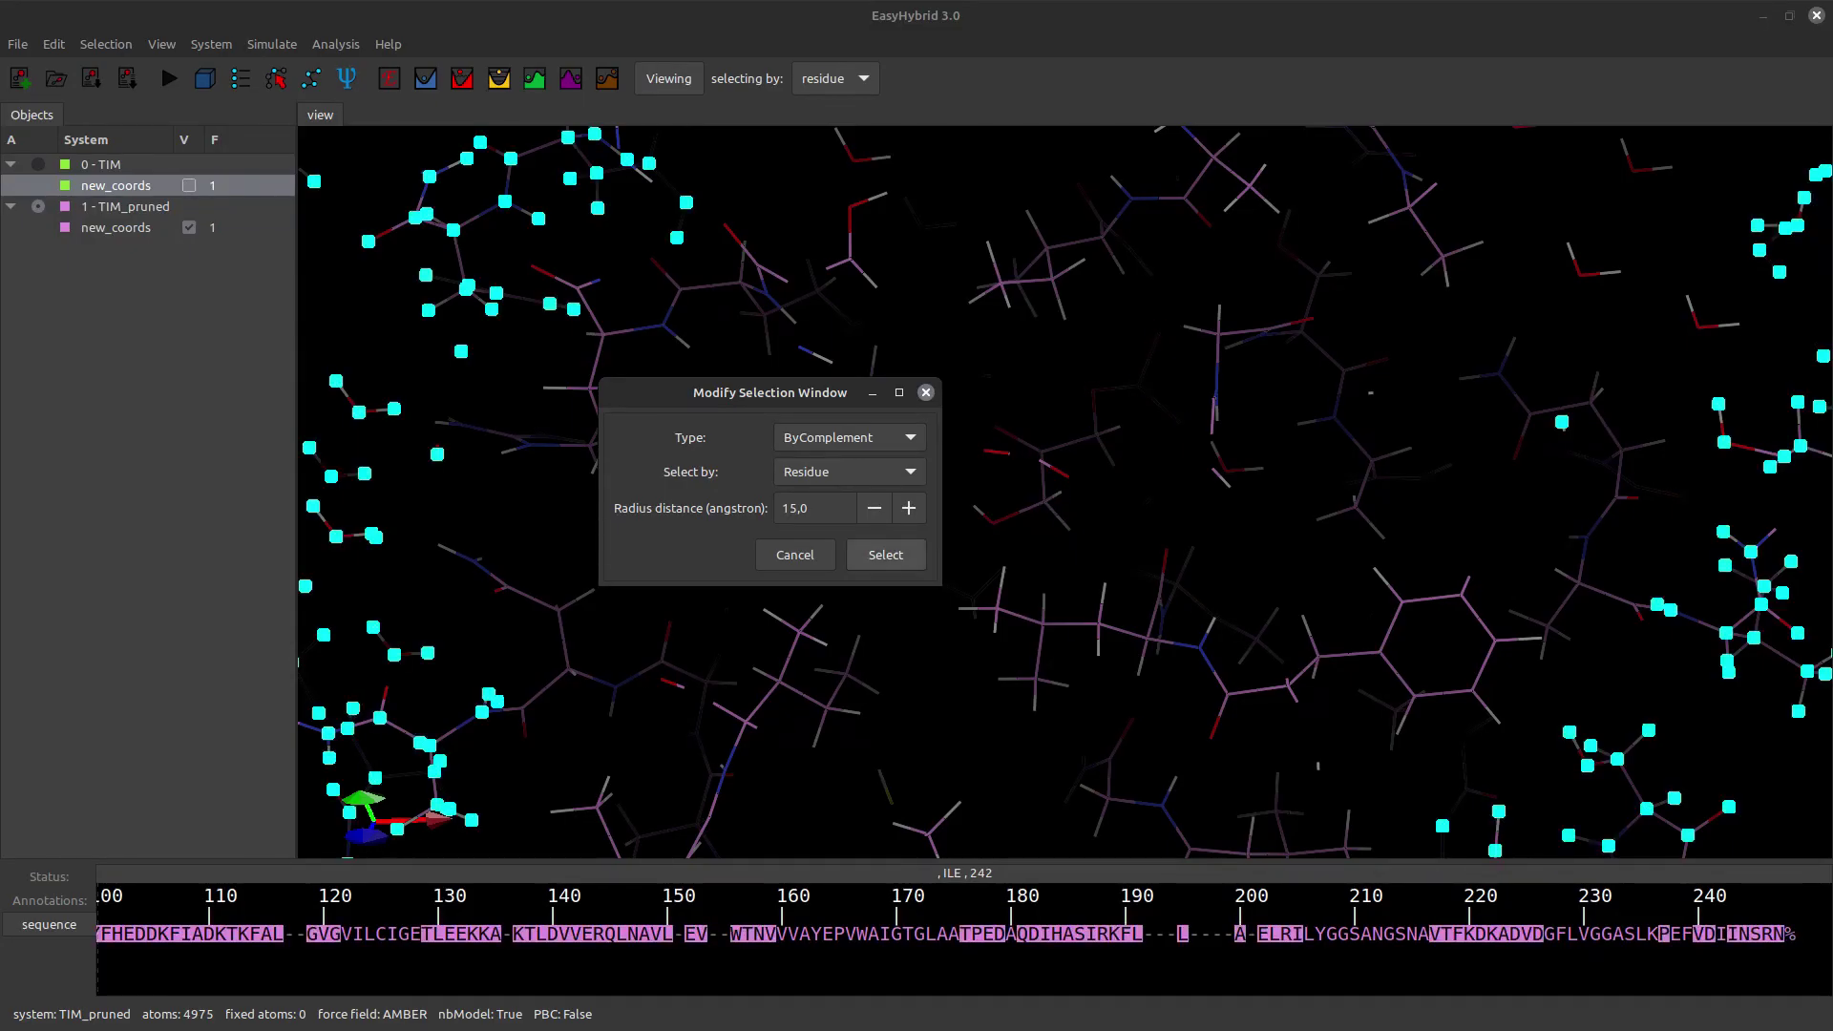
Step: Set the selected outer-shell atoms of TIM_pruned as fixed atoms
scroll(1064, 472, "down", 5)
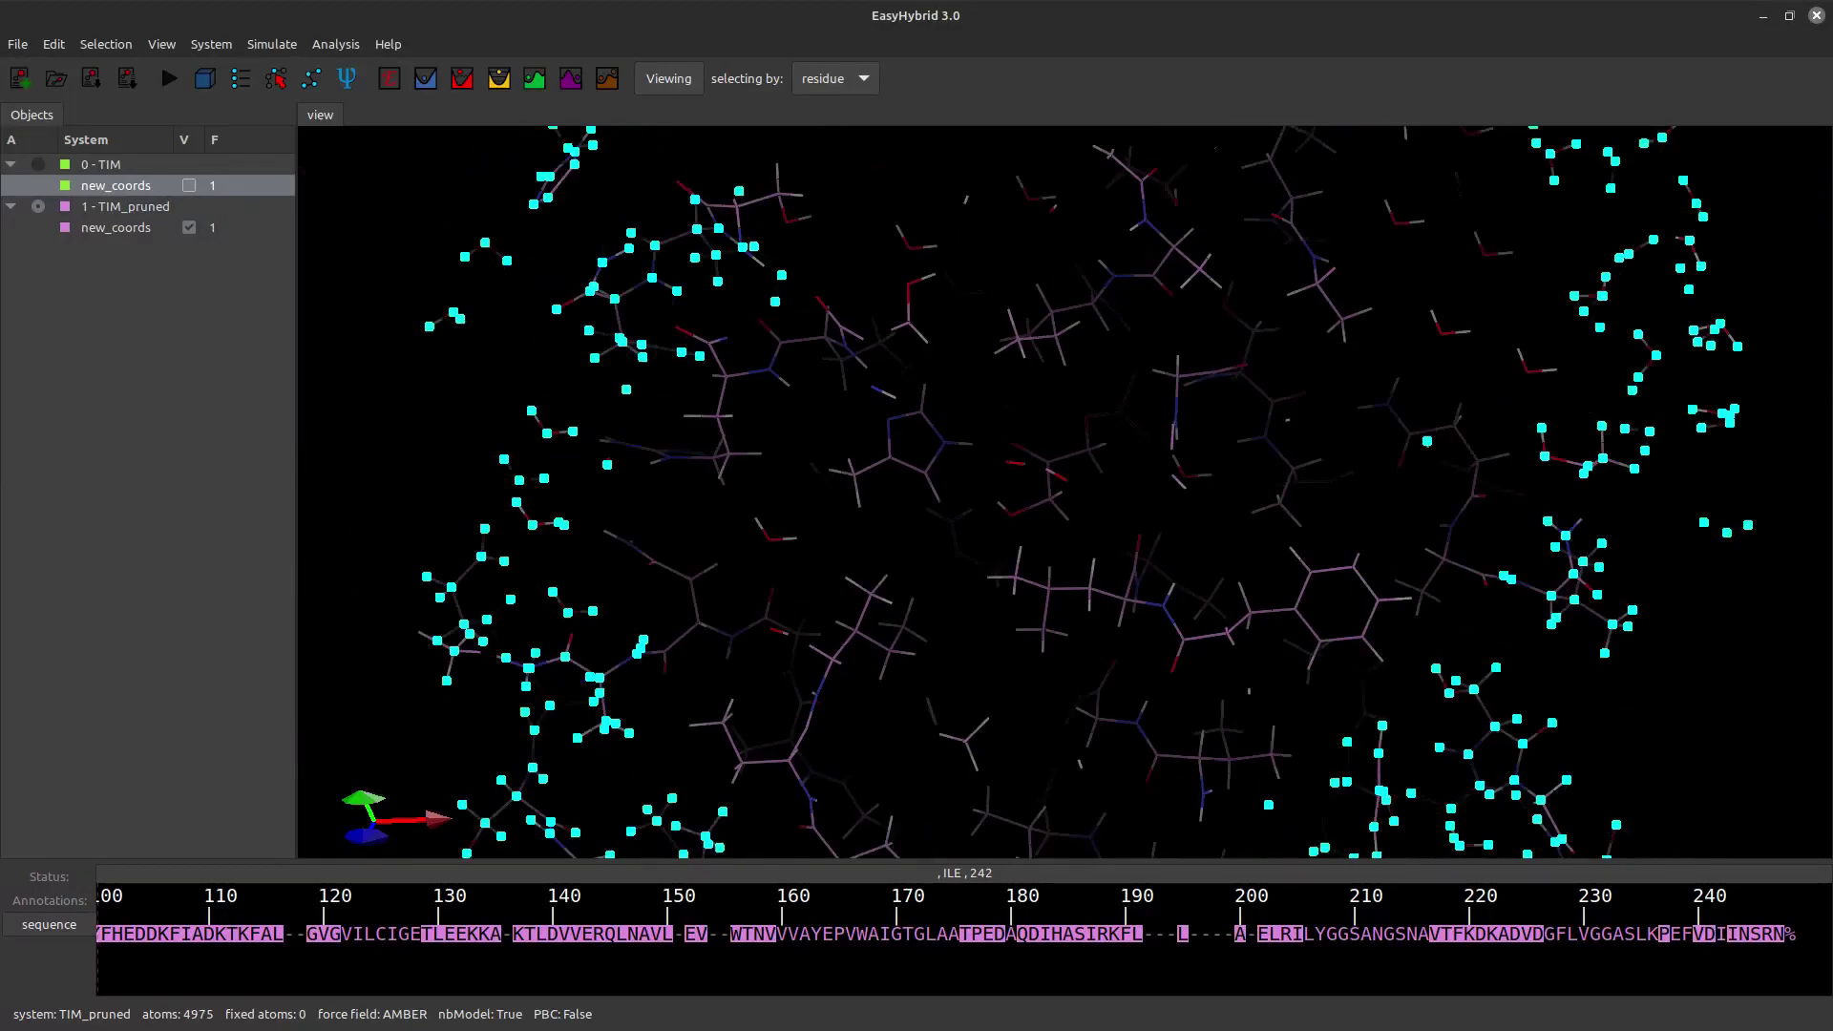
scroll(1064, 473, "down", 4)
left_click_drag(916, 492, 1251, 491)
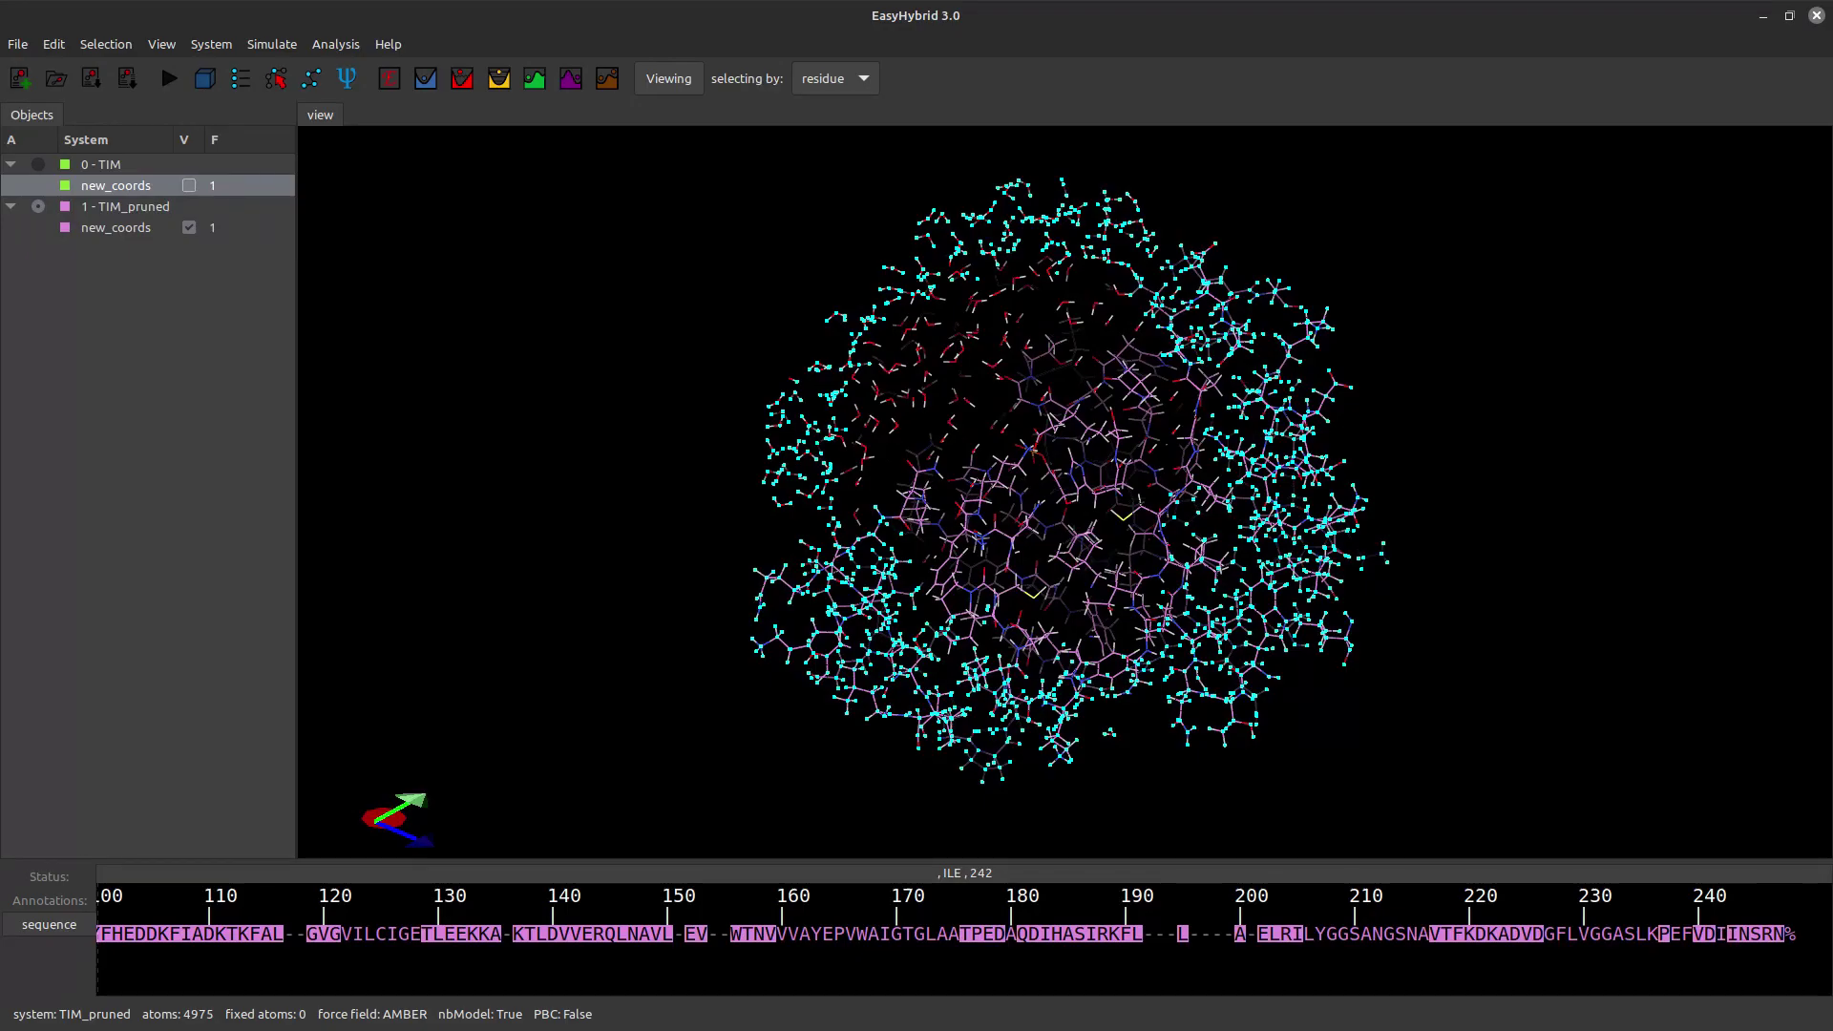
right_click(915, 294)
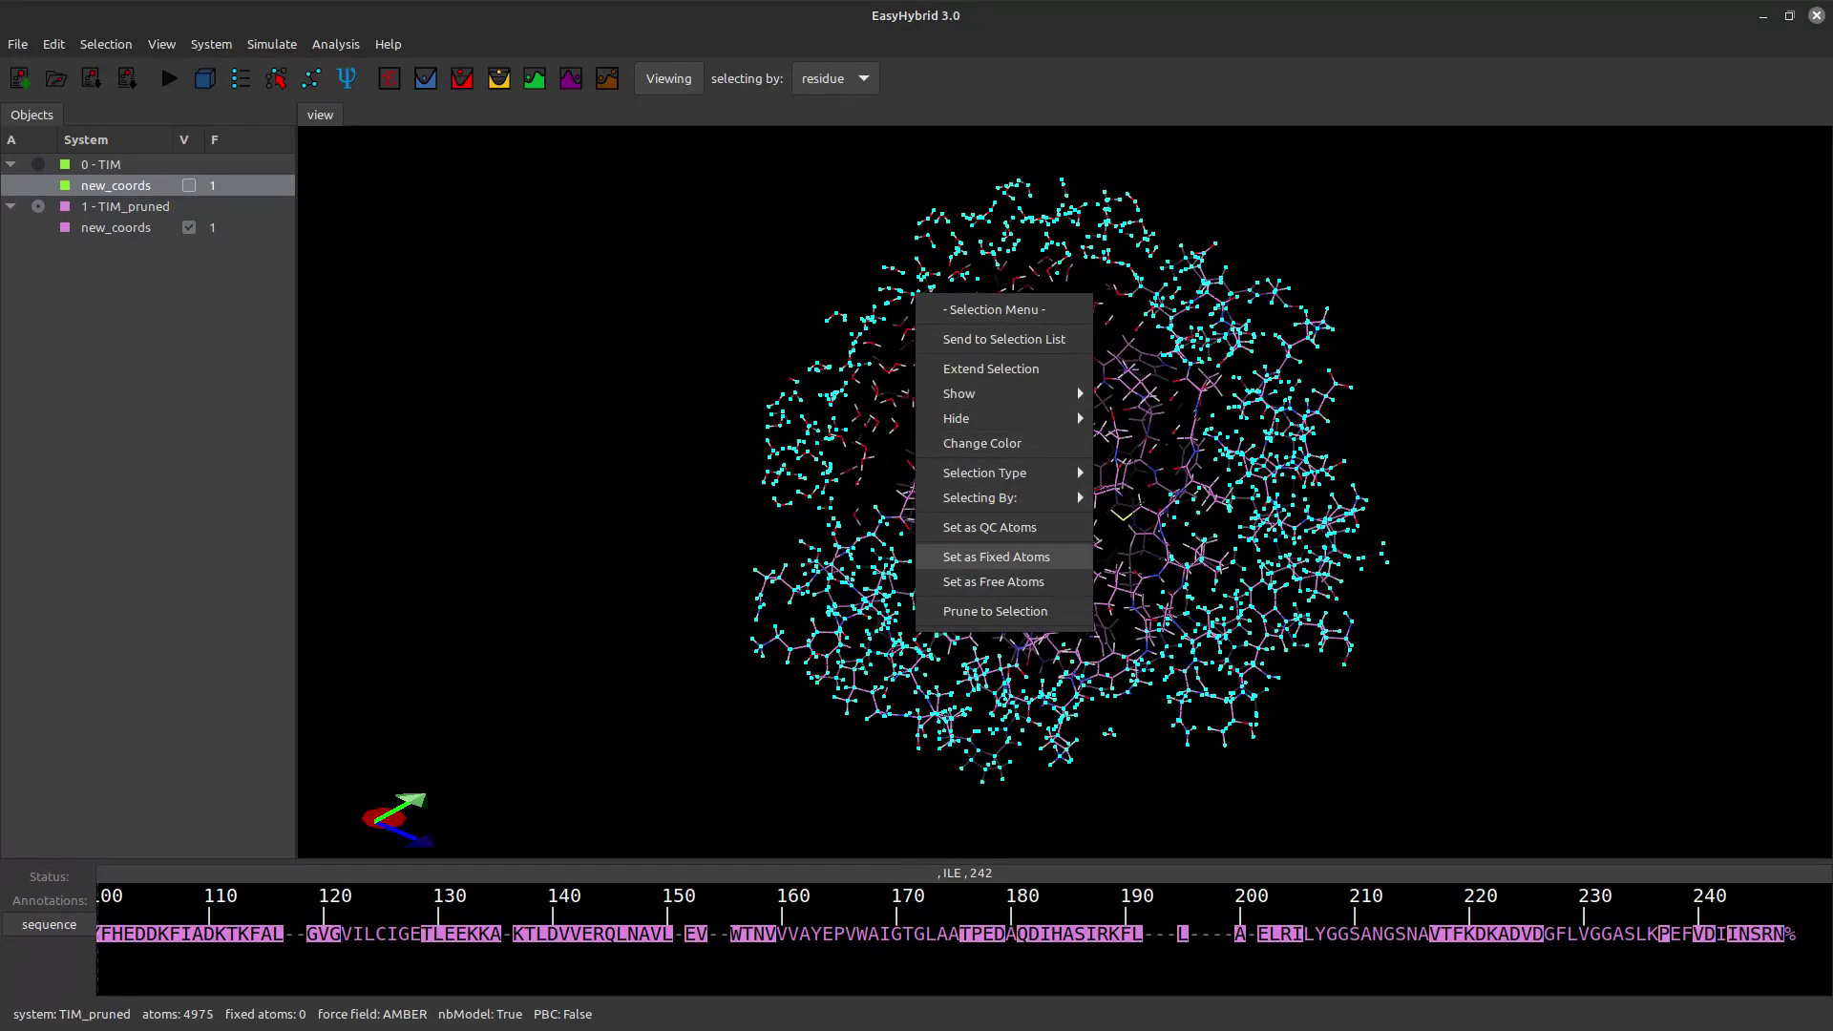
left_click(995, 557)
left_click(996, 556)
Step: Run a Conjugated-Gradient geometry optimization on TIM_pruned's new_coords with maximum interactions set to 200
mouse_move(995, 556)
left_mouse_down()
mouse_move(1026, 563)
mouse_move(1012, 571)
left_mouse_up()
scroll(1060, 477, "up", 5)
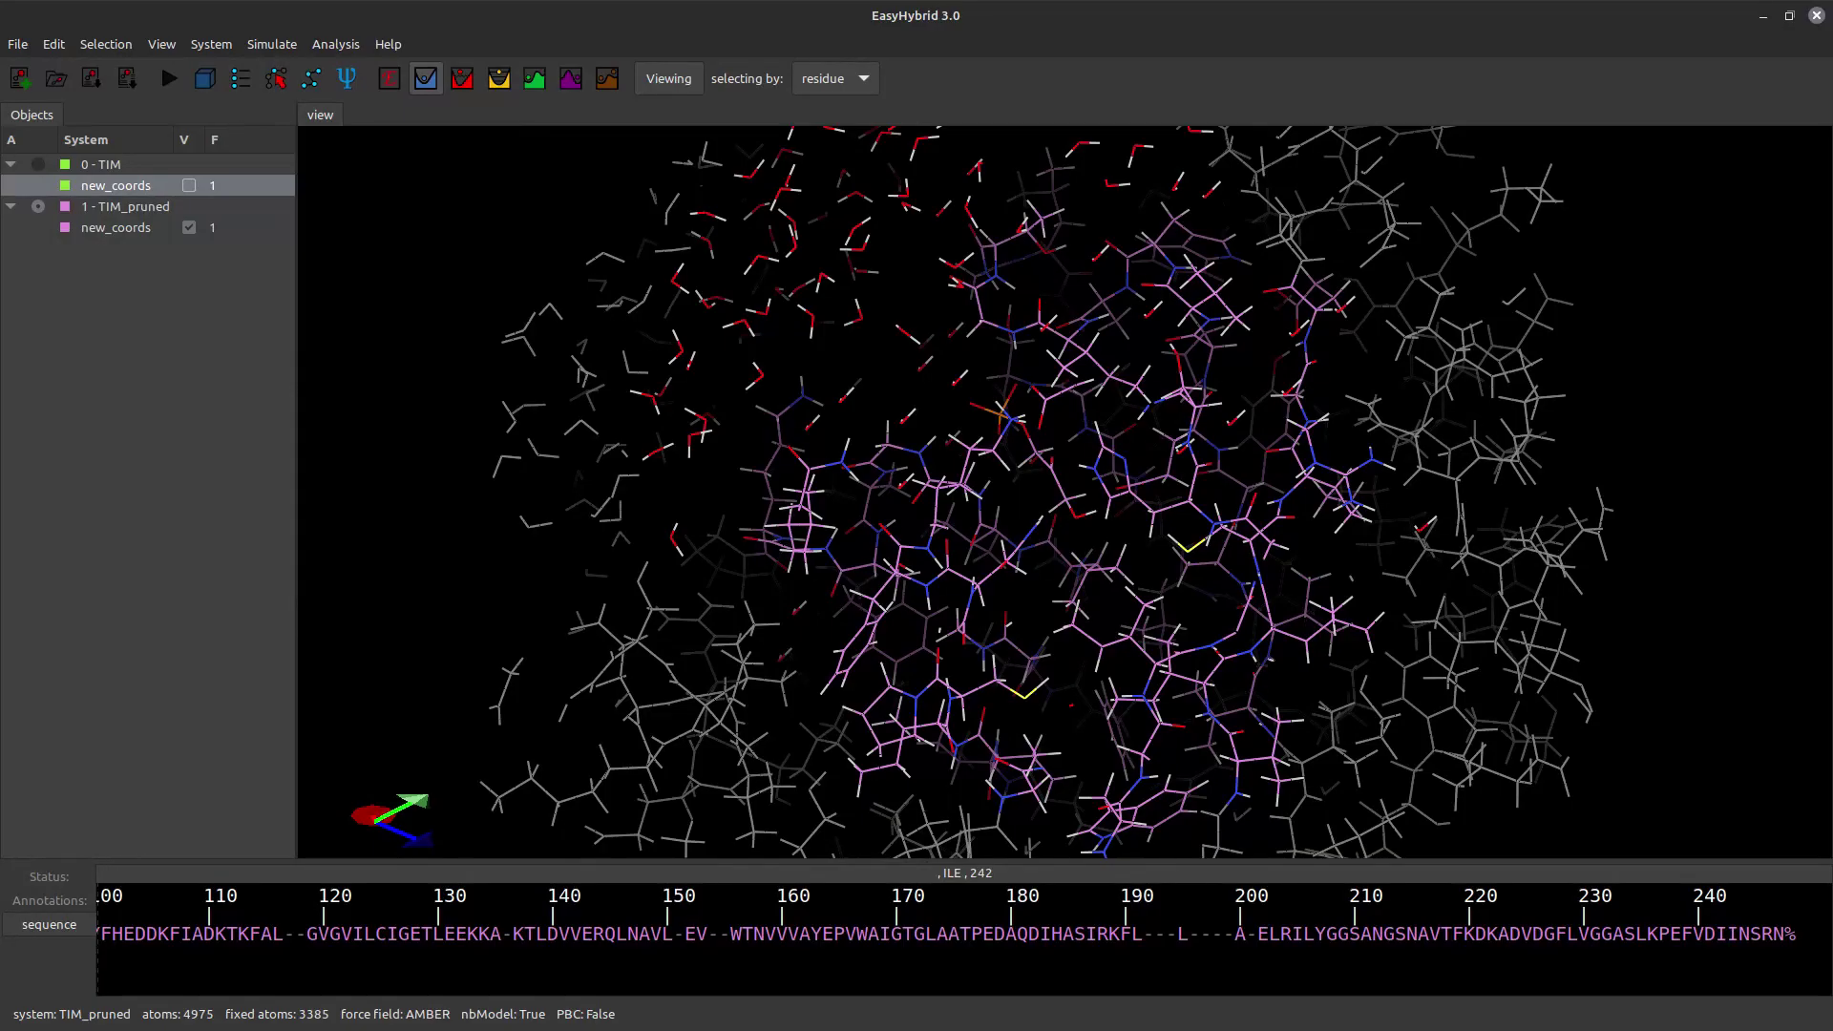
left_click(425, 78)
left_click(232, 252)
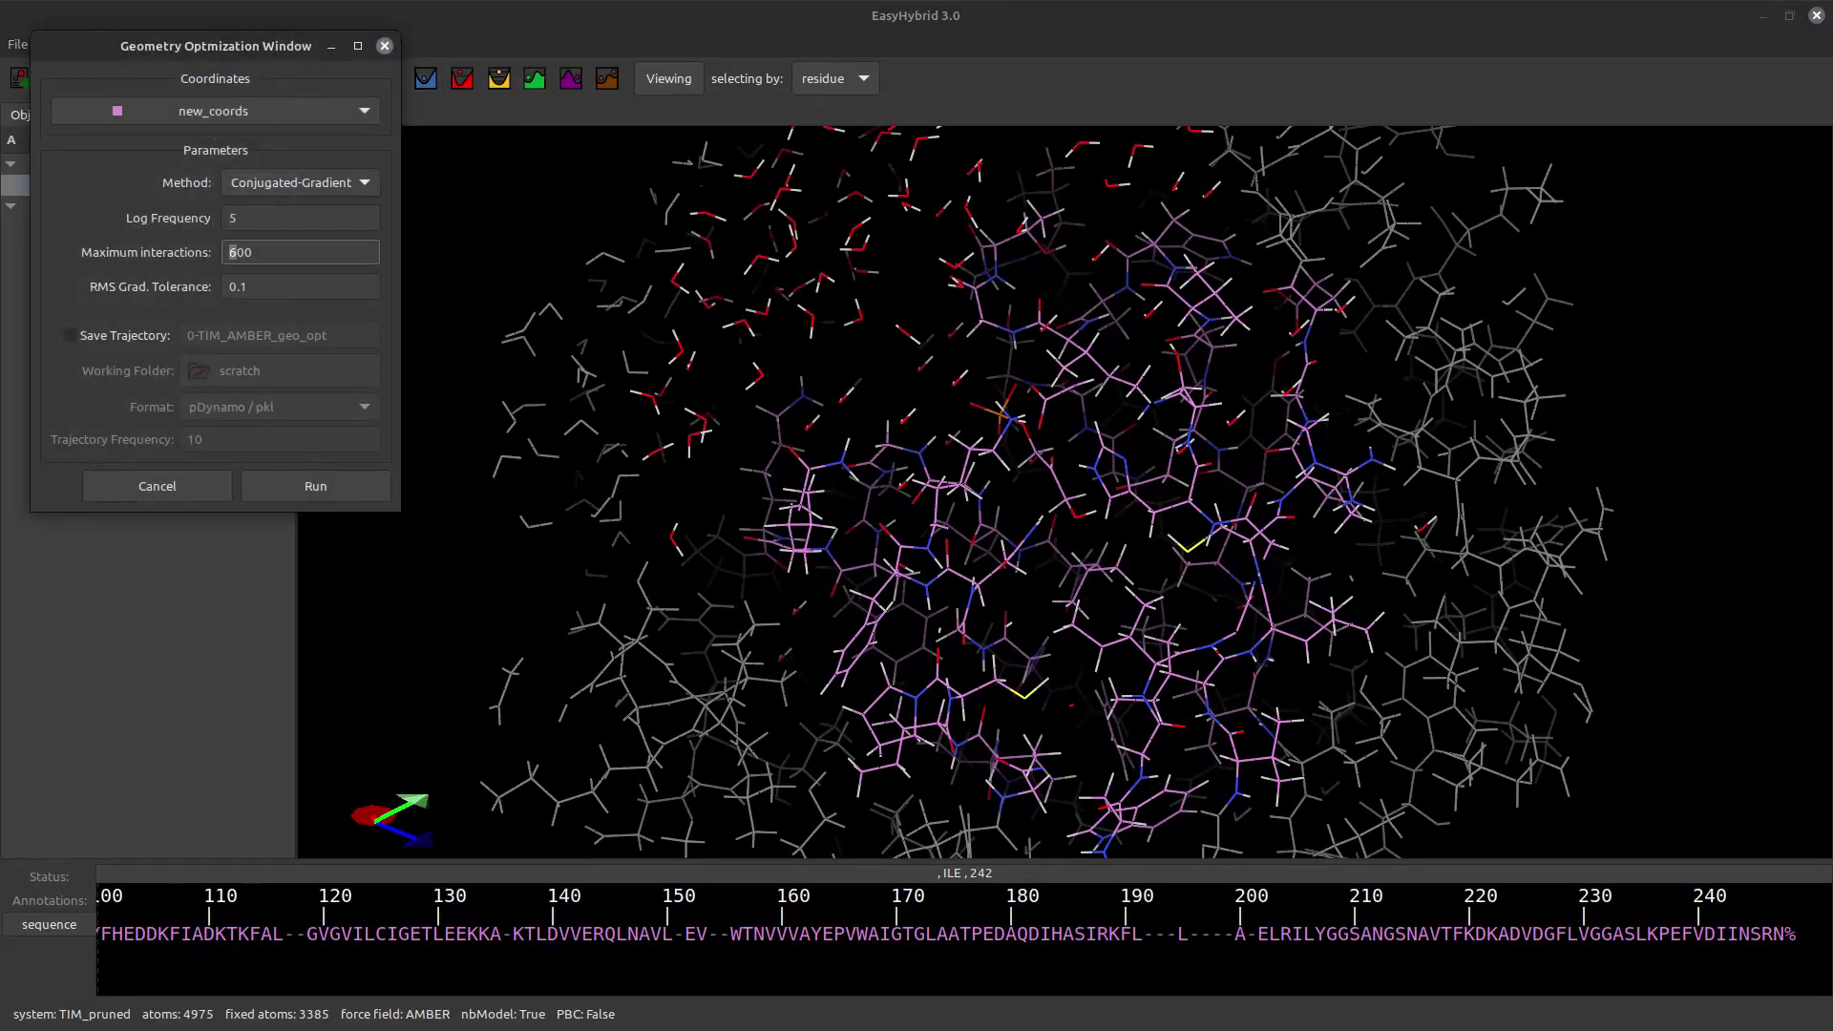
key("BackSpace")
type("2")
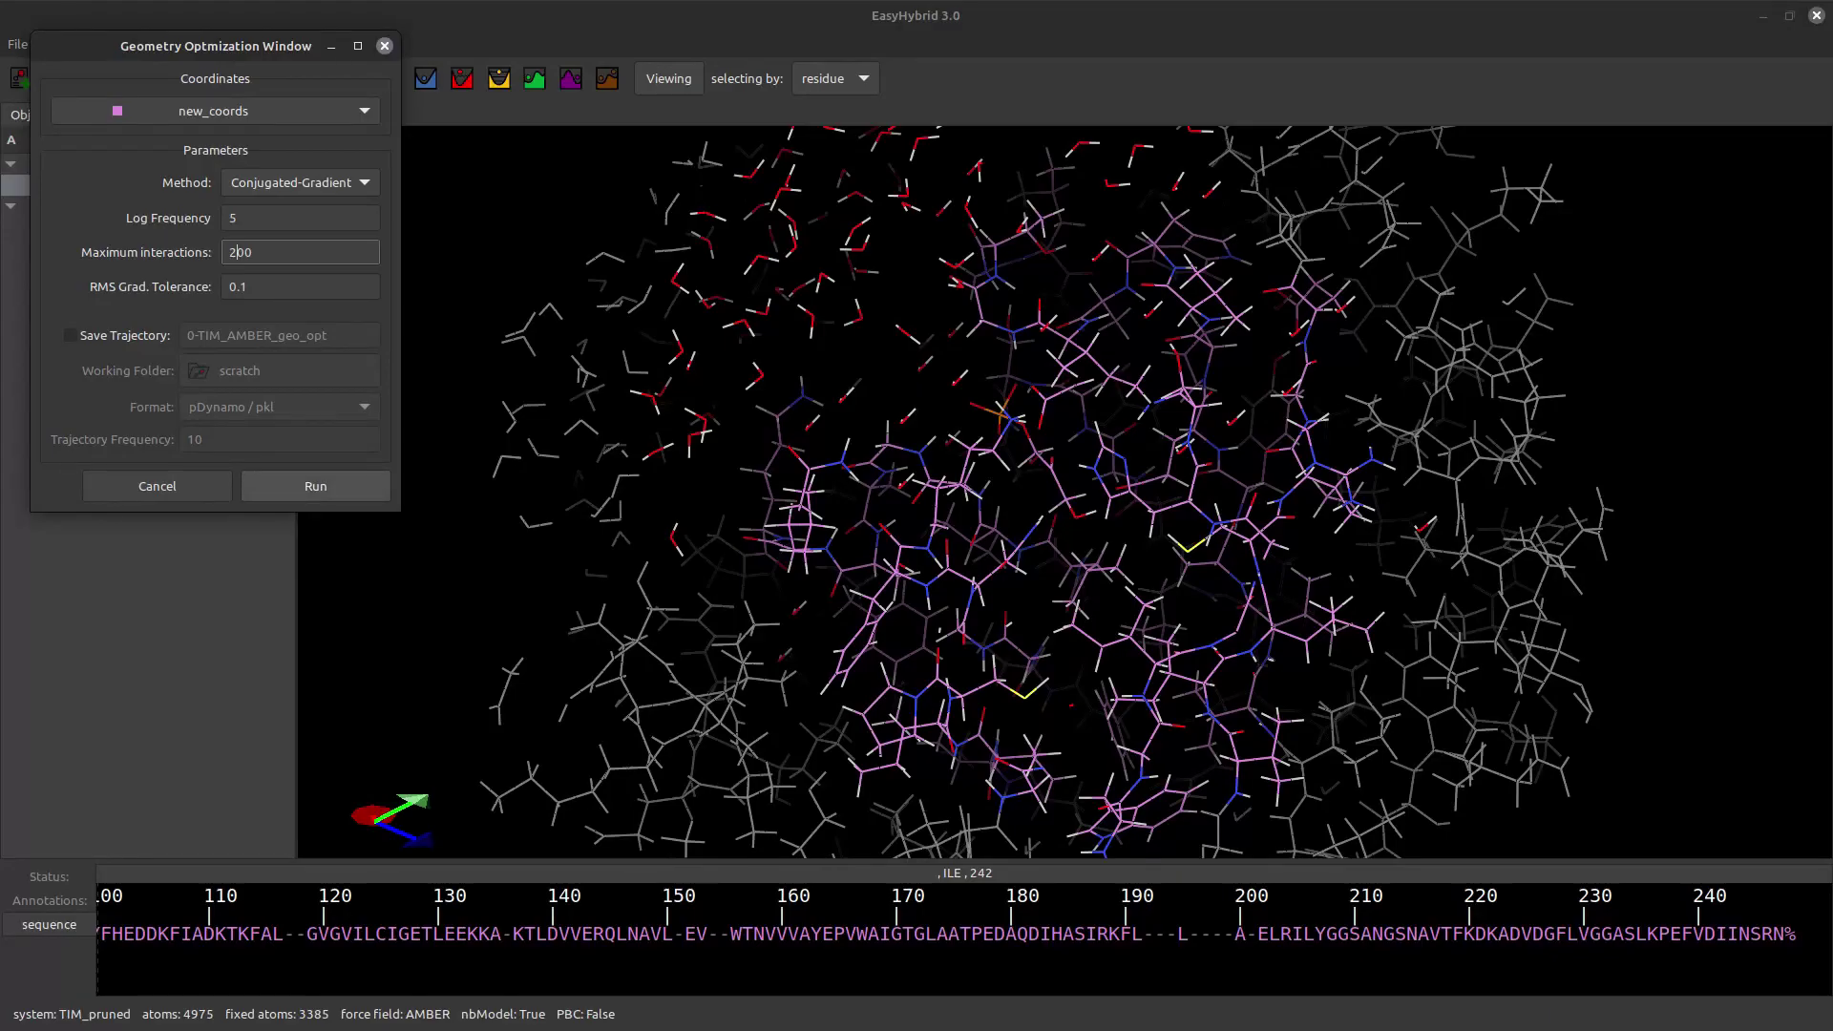
left_click(315, 486)
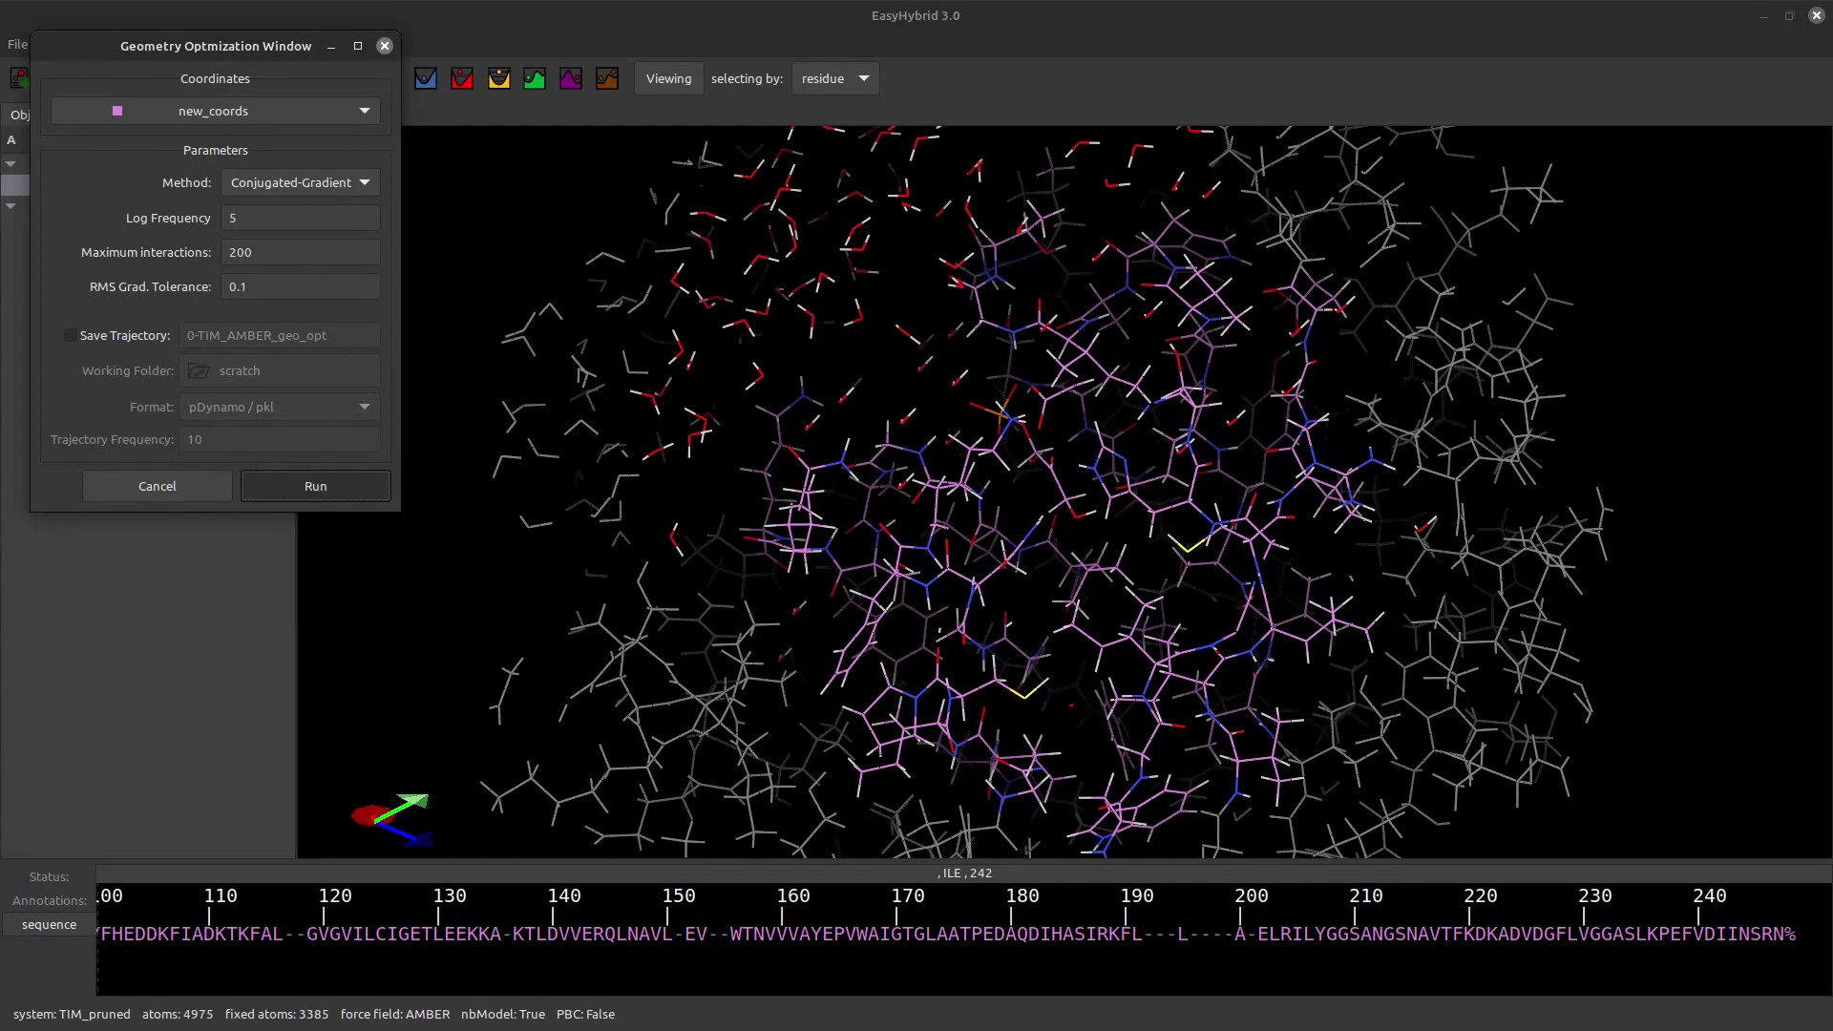
left_click_drag(1065, 492, 1121, 496)
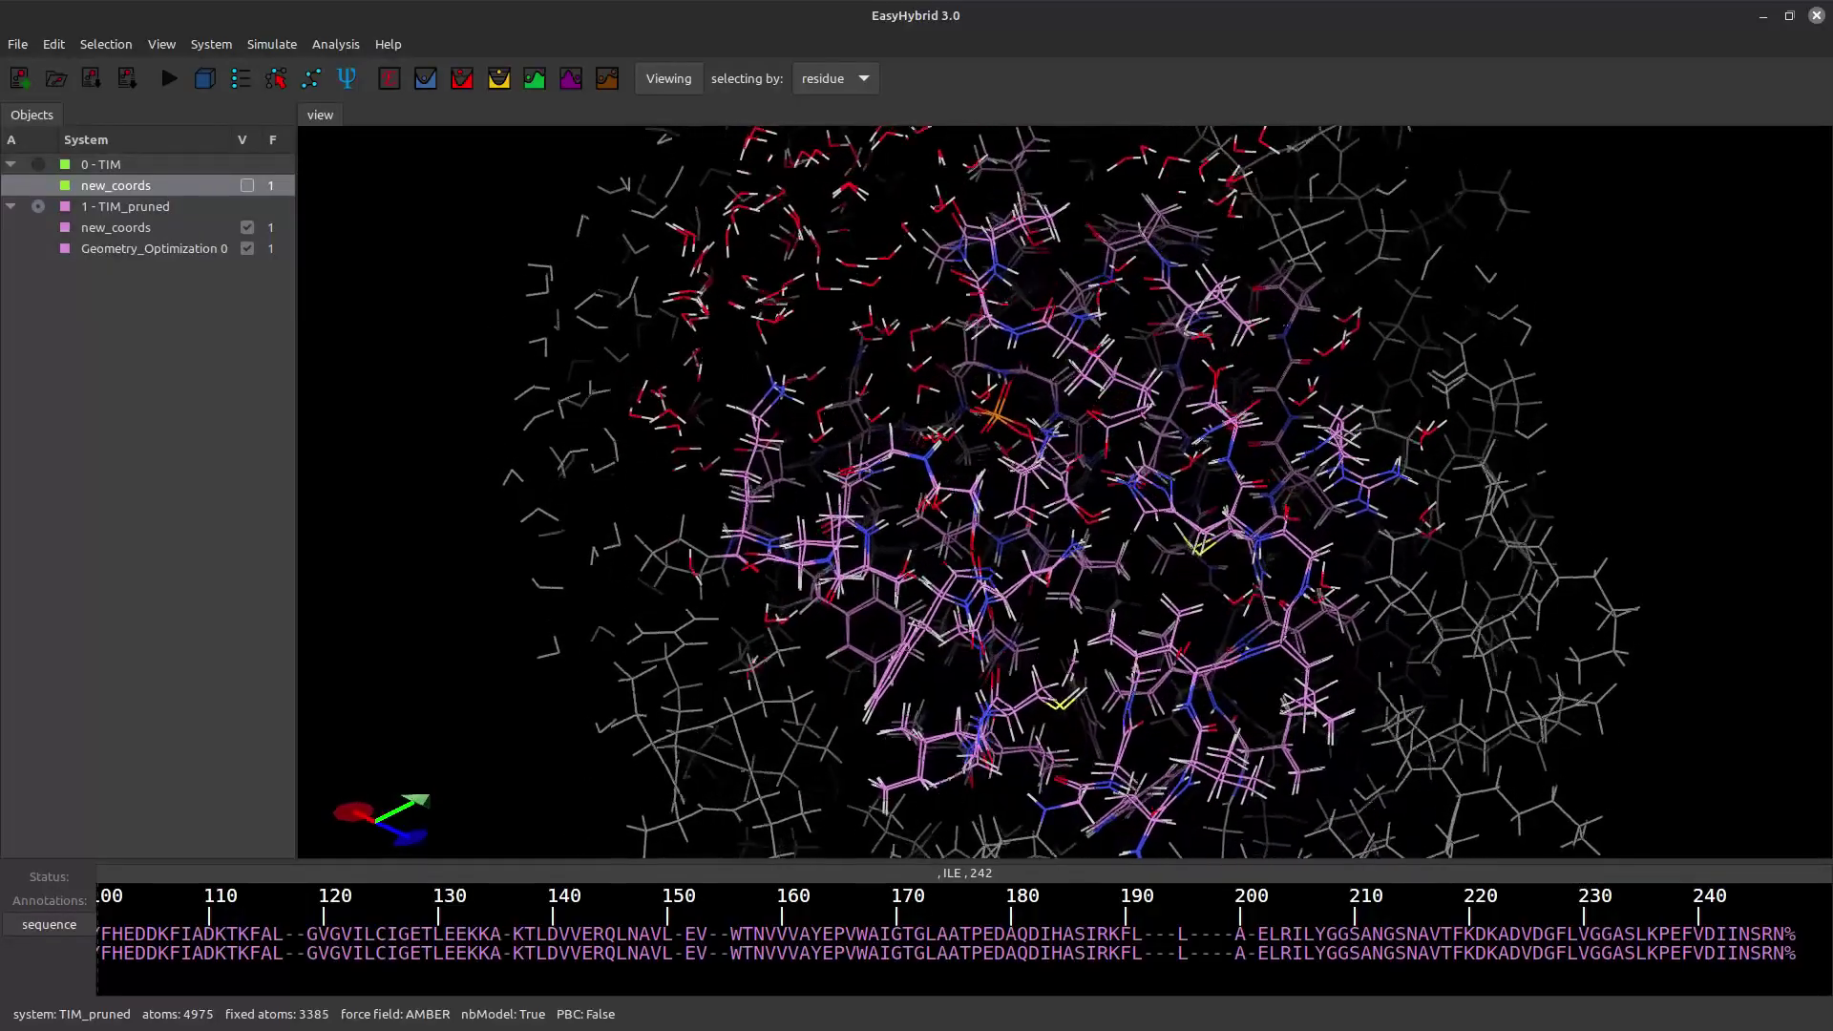
Step: Hide TIM_pruned's new_coords and select the ligand residue (LIG 248) in the remaining optimized structure
left_click(246, 227)
scroll(1064, 492, "down", 4)
right_click_drag(1065, 491, 1064, 611)
mouse_move(1064, 492)
left_mouse_down()
mouse_move(1074, 535)
mouse_move(973, 534)
mouse_move(1050, 449)
mouse_move(1069, 463)
left_mouse_up()
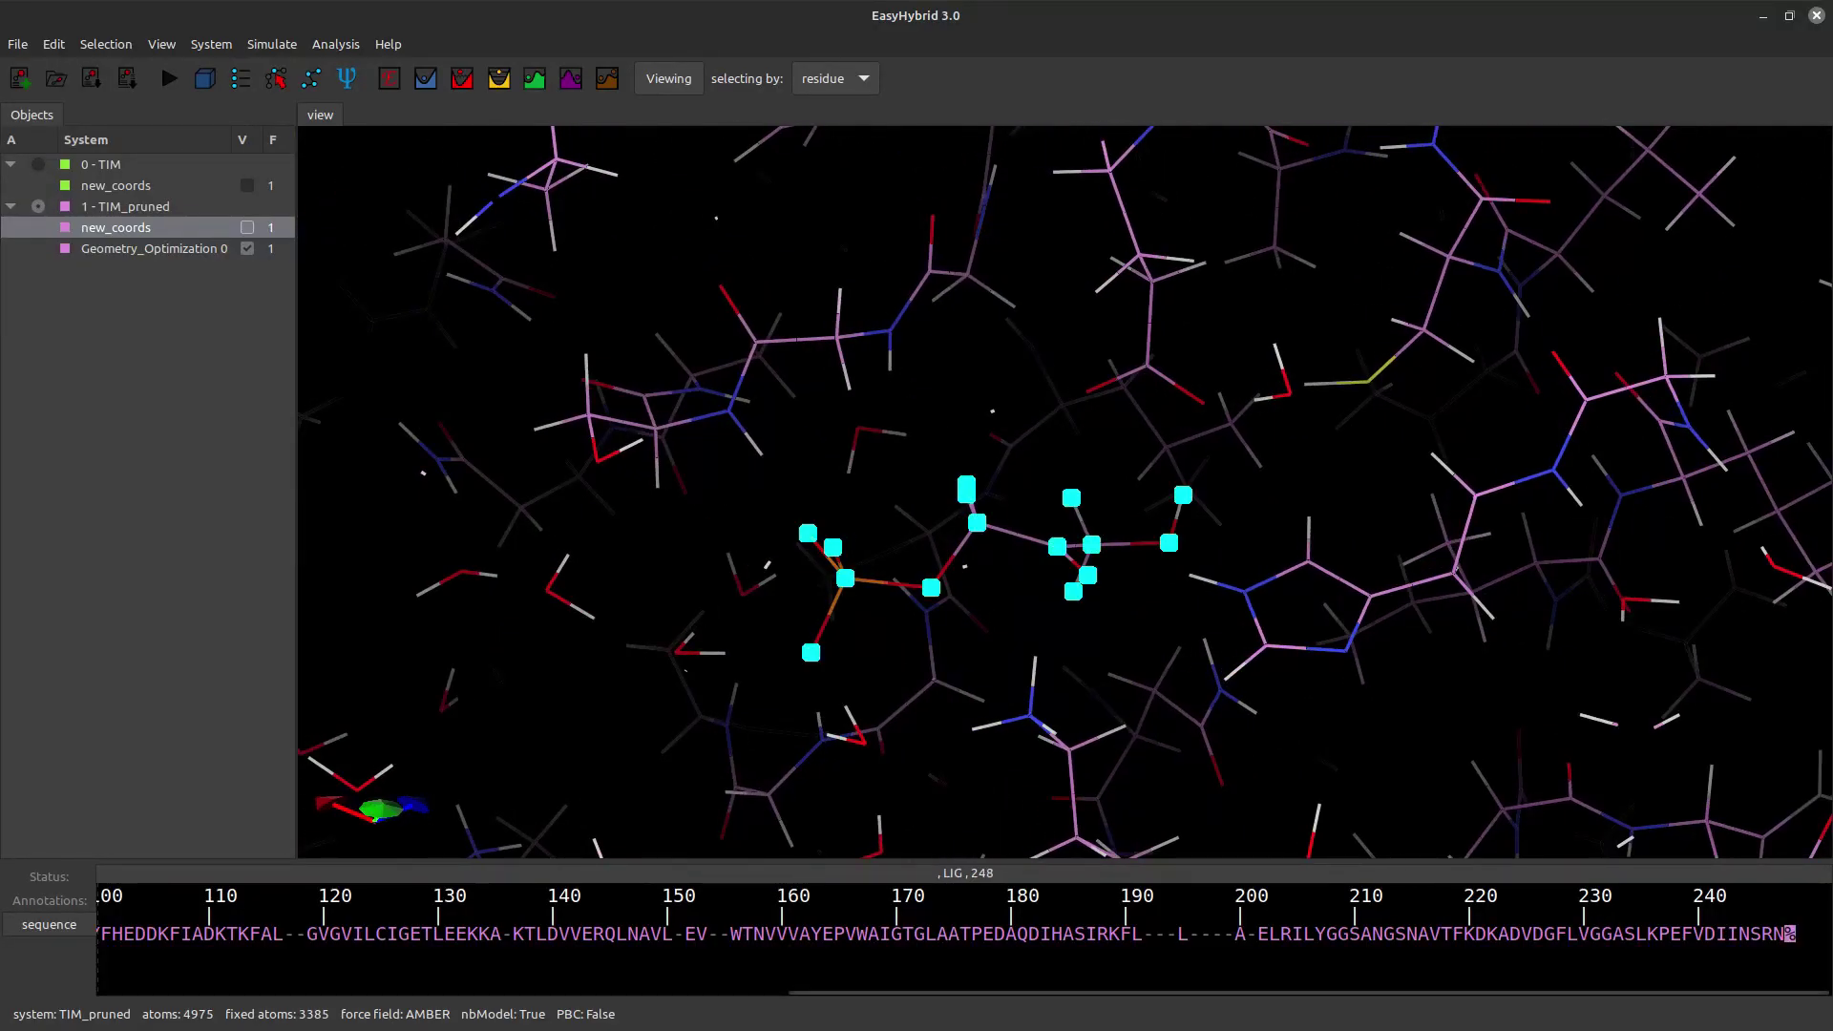
Step: Add the neighbouring glutamate and the imidazole-bearing histidine residue to the ligand selection
left_click(977, 523)
left_click_drag(977, 523, 1024, 535)
left_click(1160, 371)
left_click_drag(1160, 371, 1183, 336)
left_click(1466, 554)
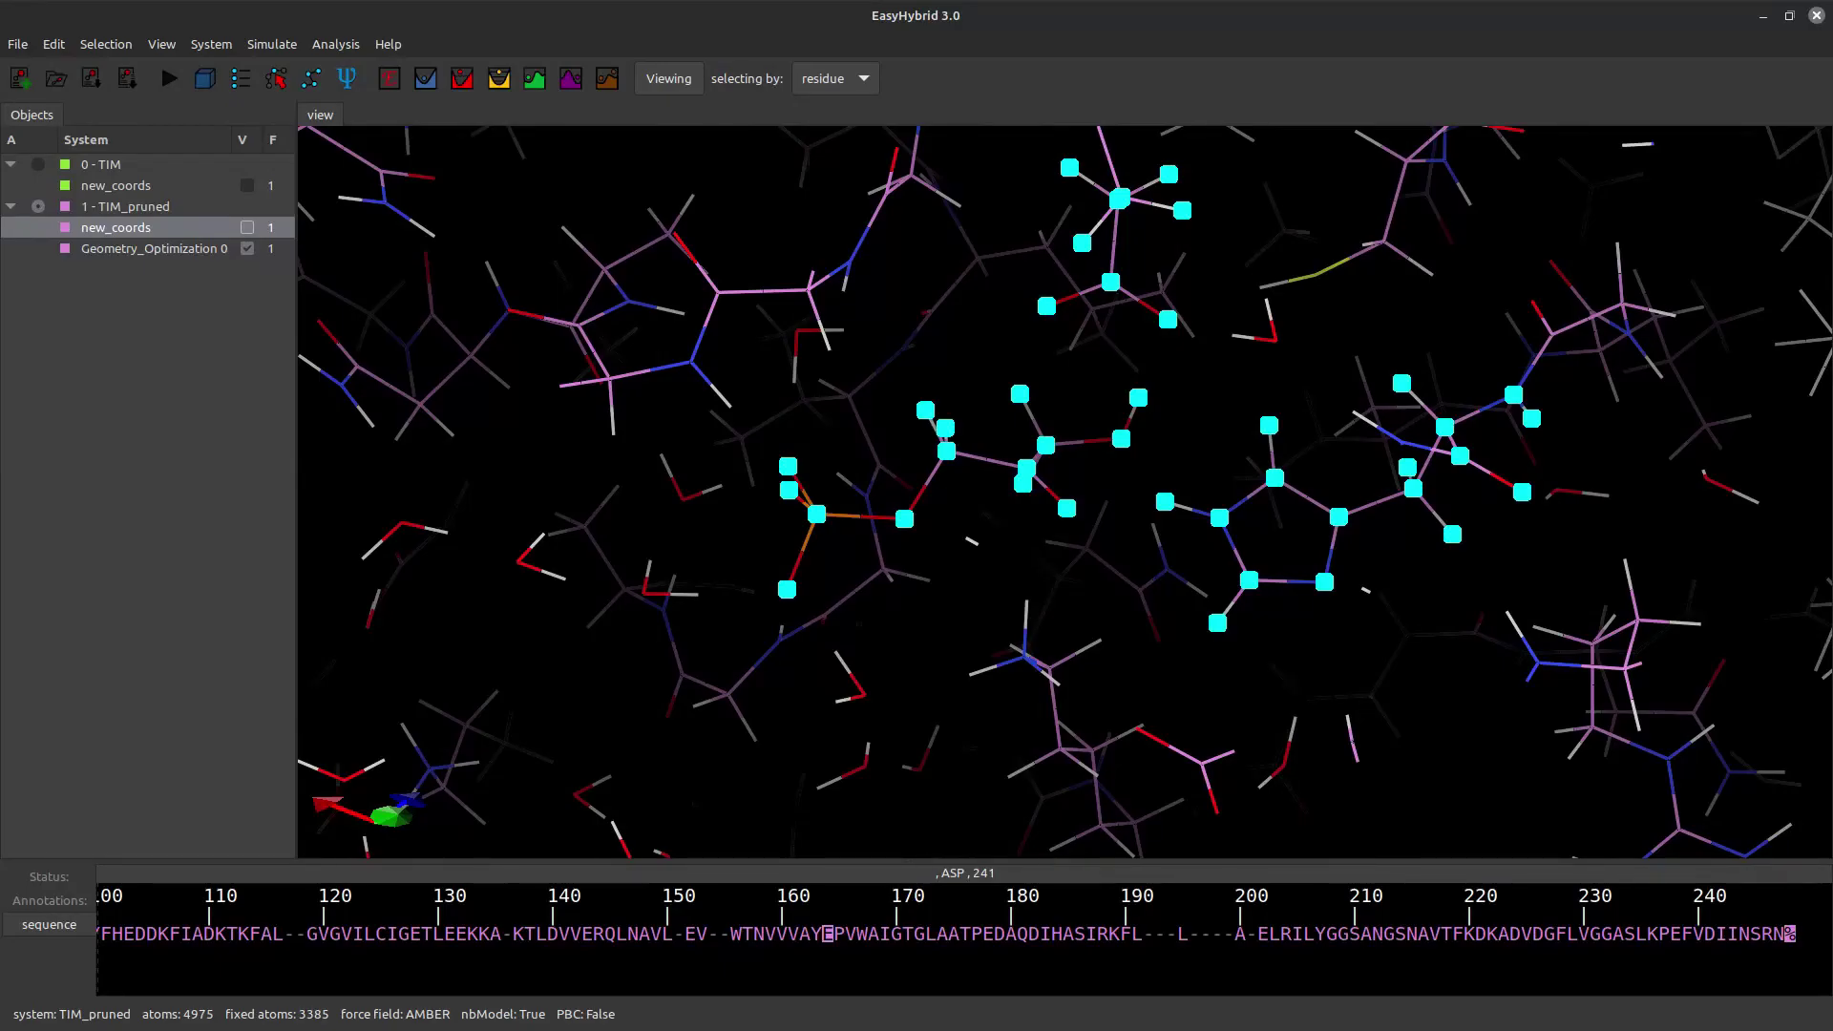
Step: Define the selected residues as QC atoms, using charge -3, multiplicity 1 and the restricted am1 method
right_click(955, 452)
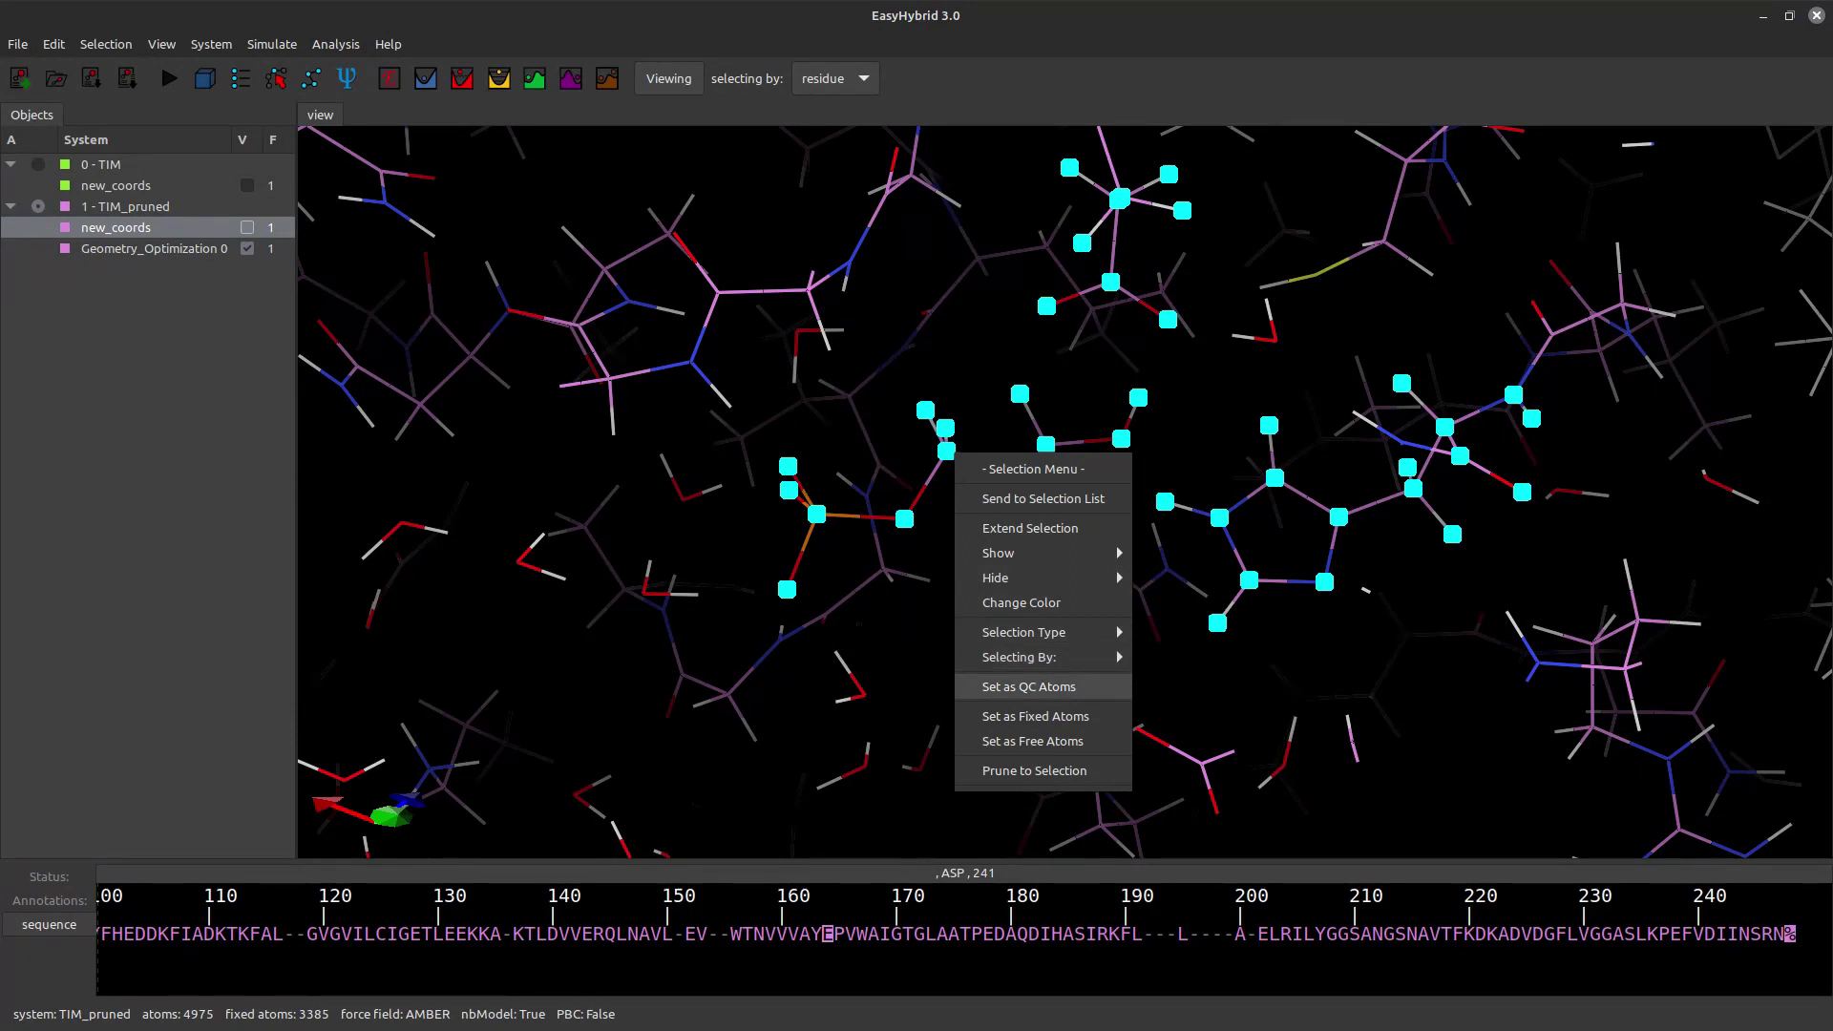
left_click(1029, 686)
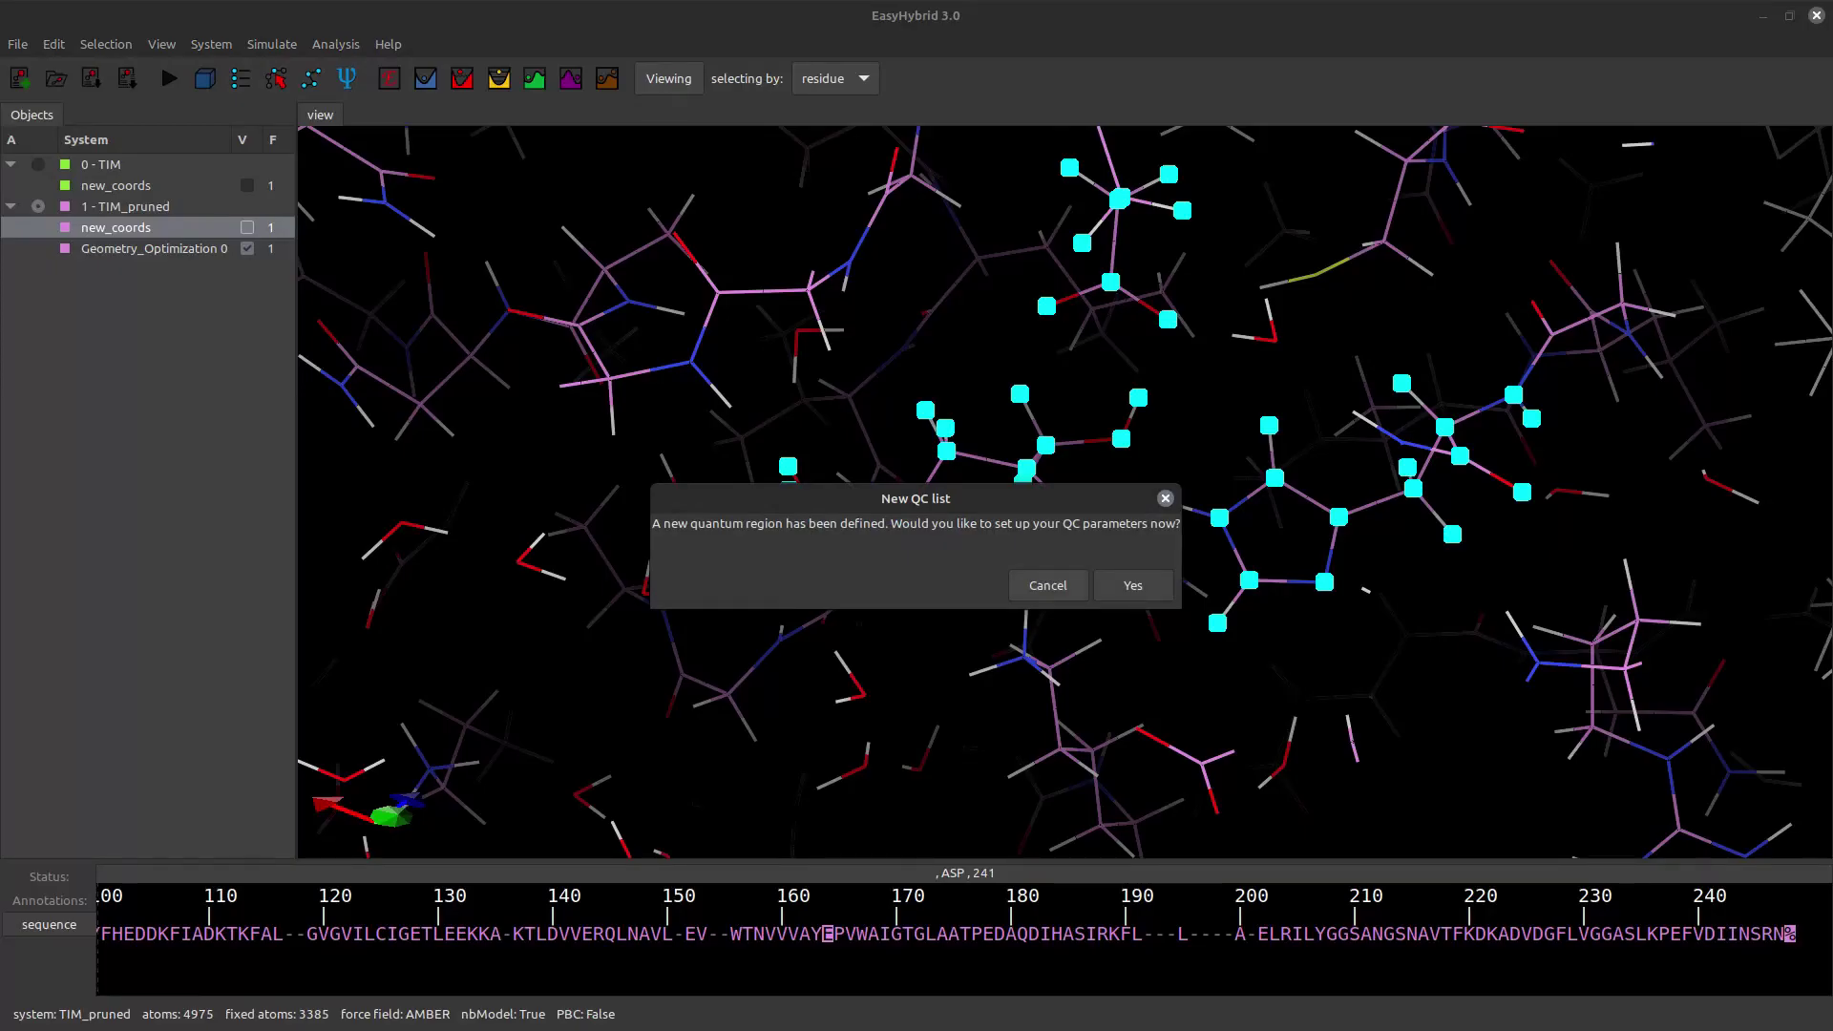
left_click(1133, 585)
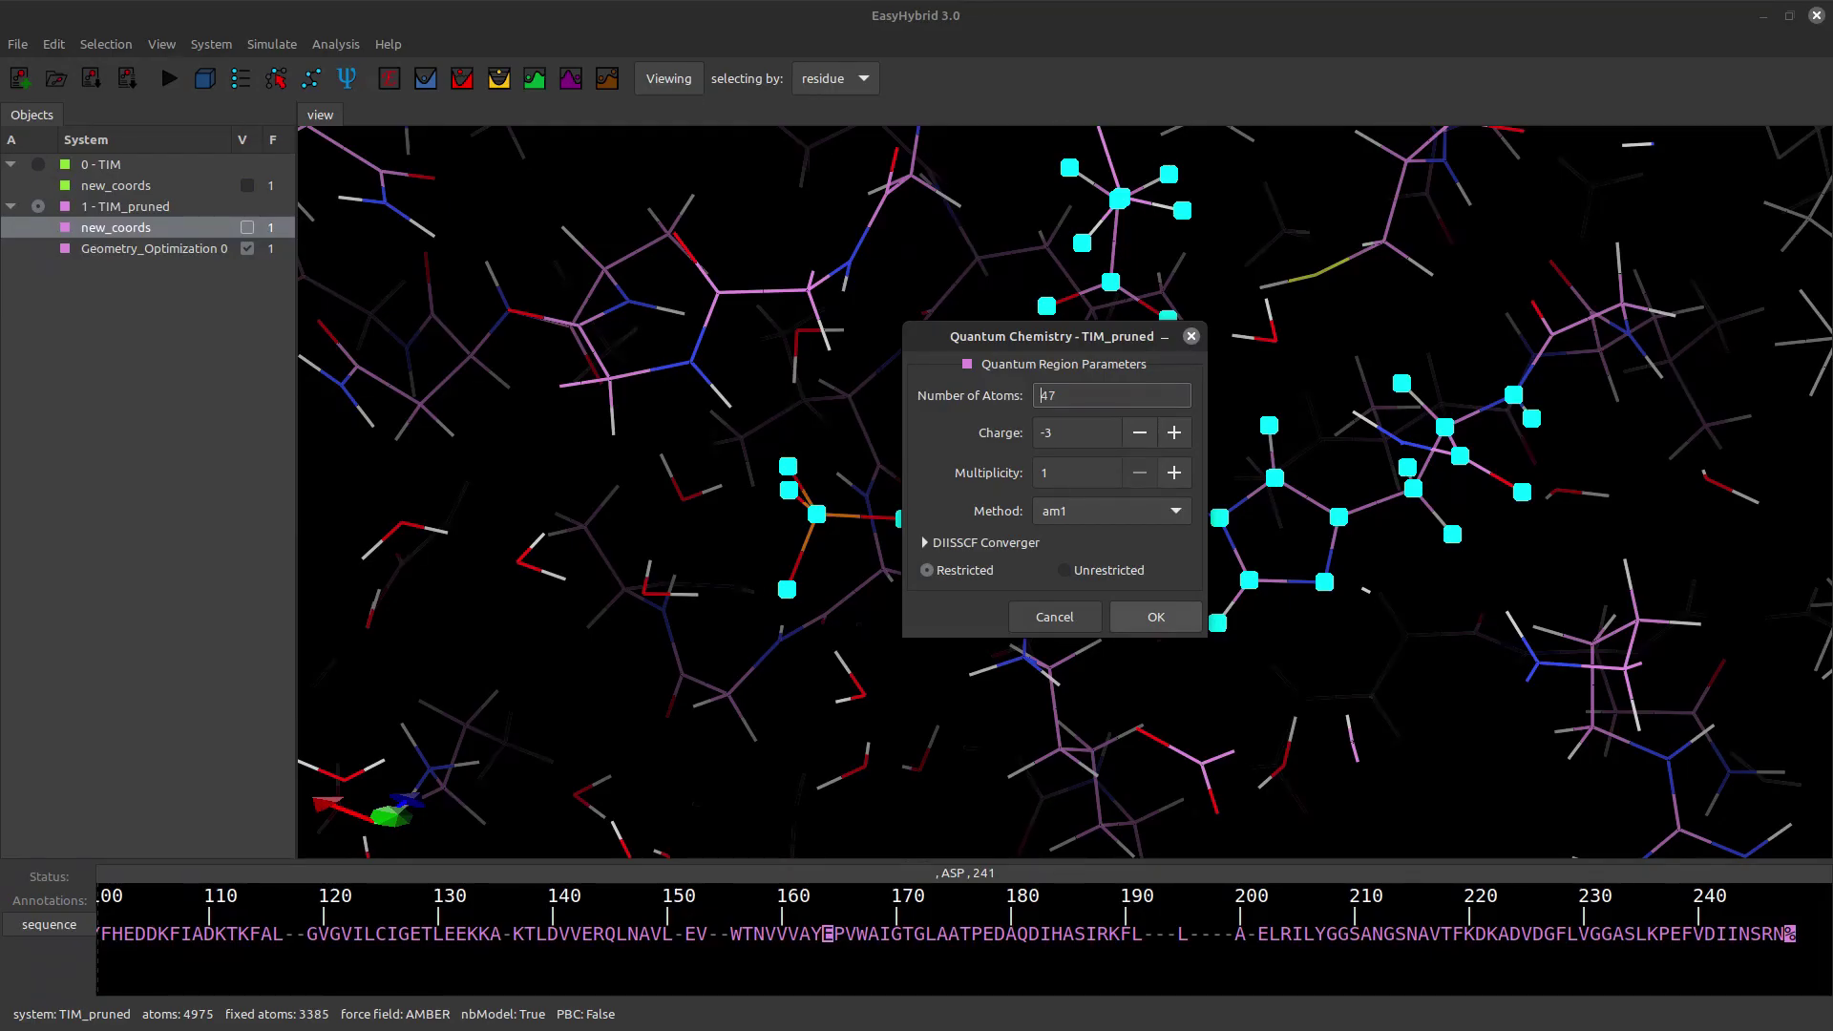
left_click(1155, 616)
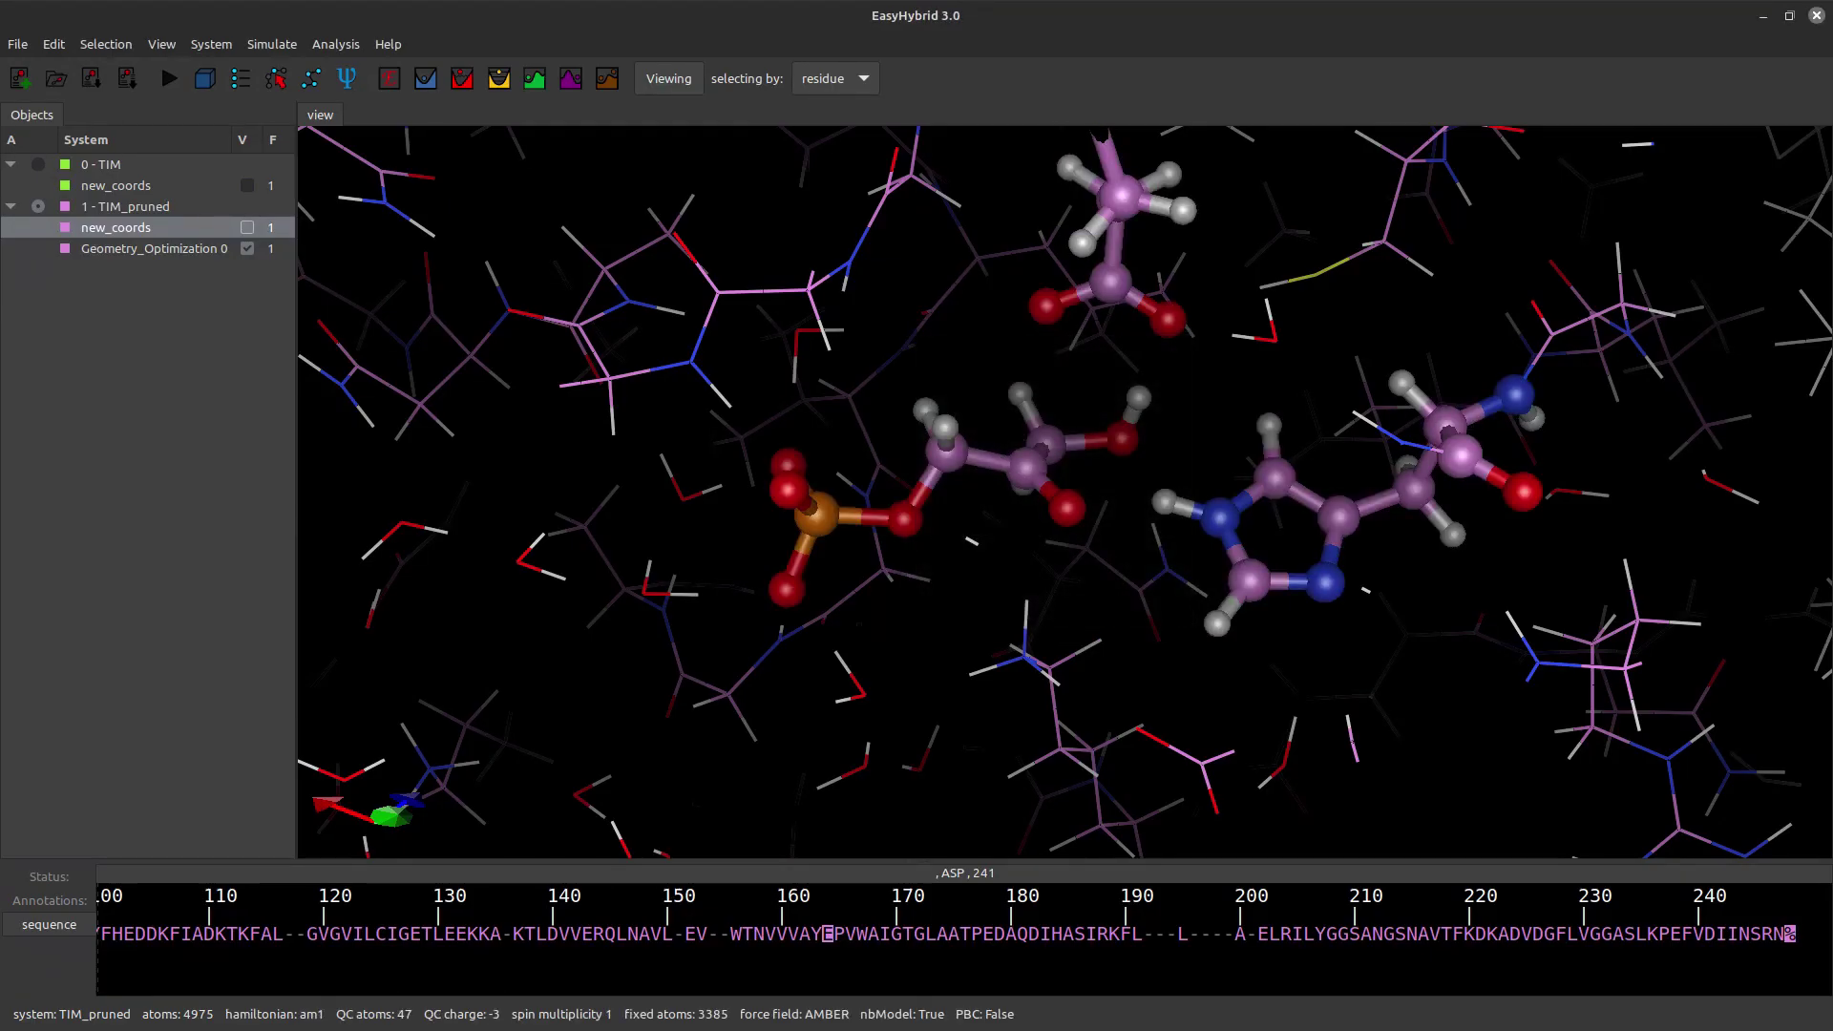
Step: Run a Conjugated-Gradient geometry optimization of the QC/MM system from Geometry_Optimization 0 with maximum interactions of 600
middle_click_drag(1066, 429, 945, 554)
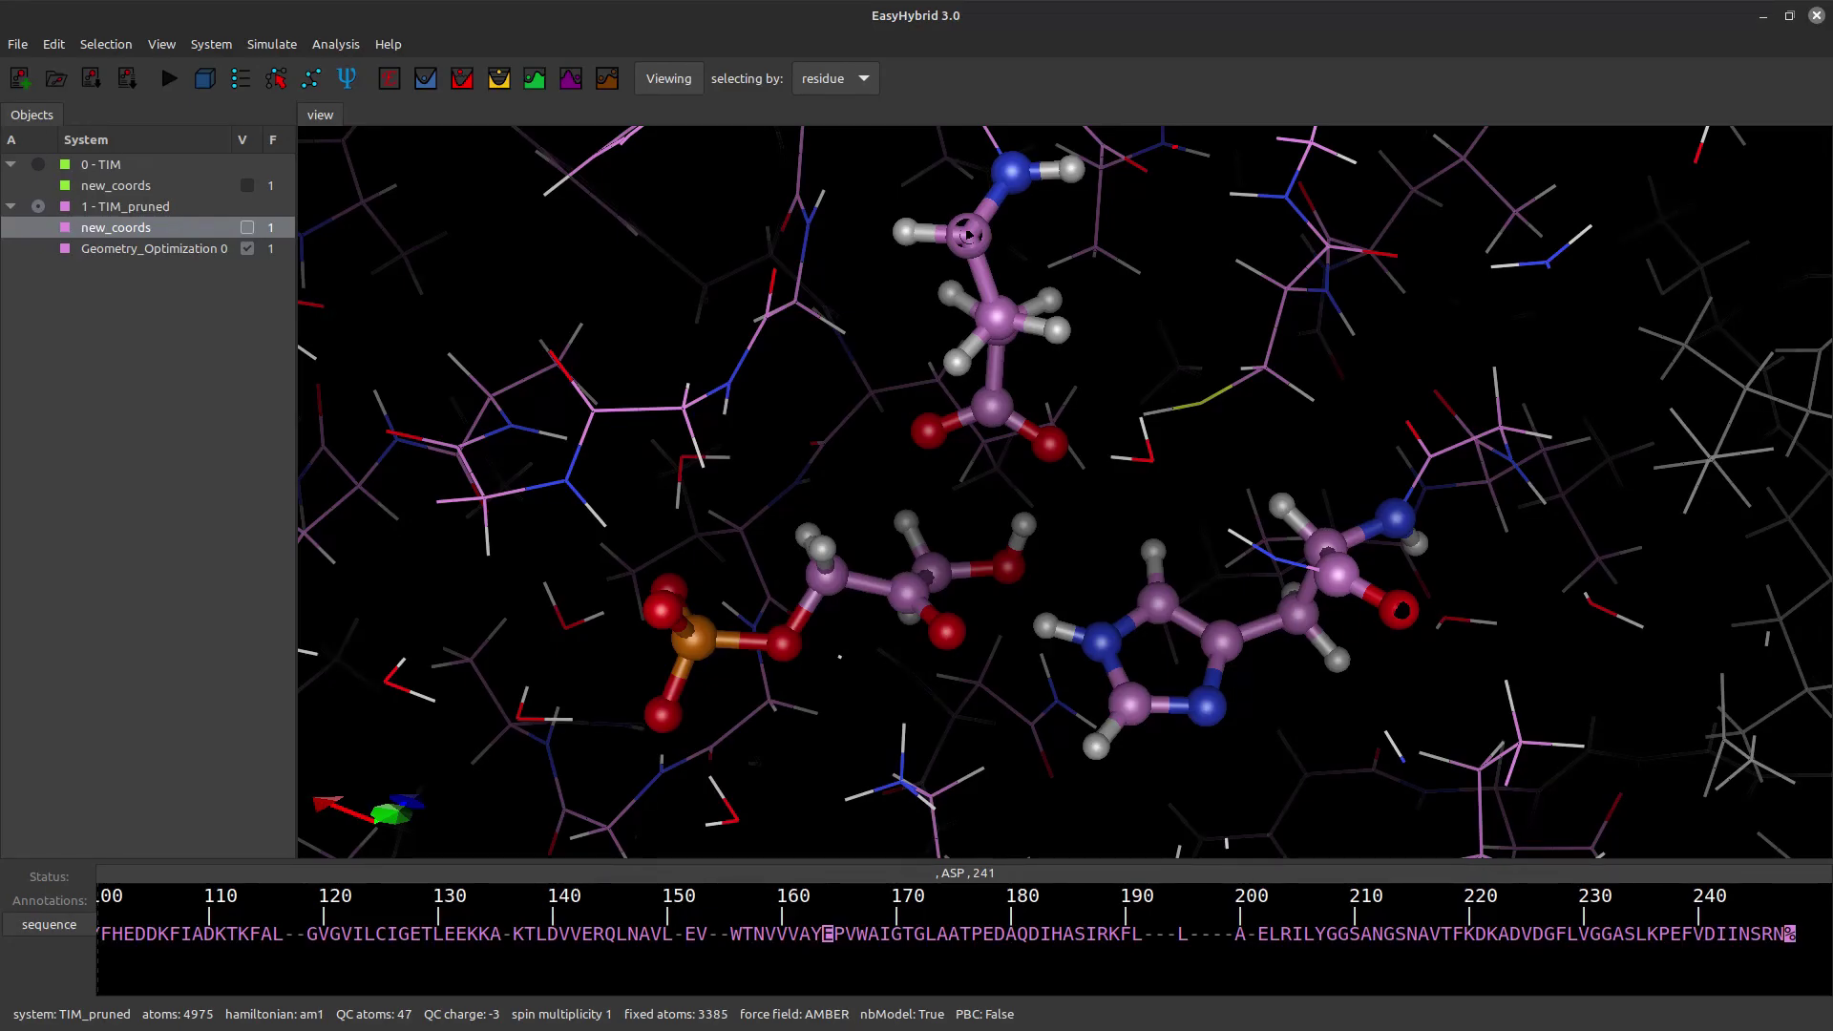
left_click(425, 78)
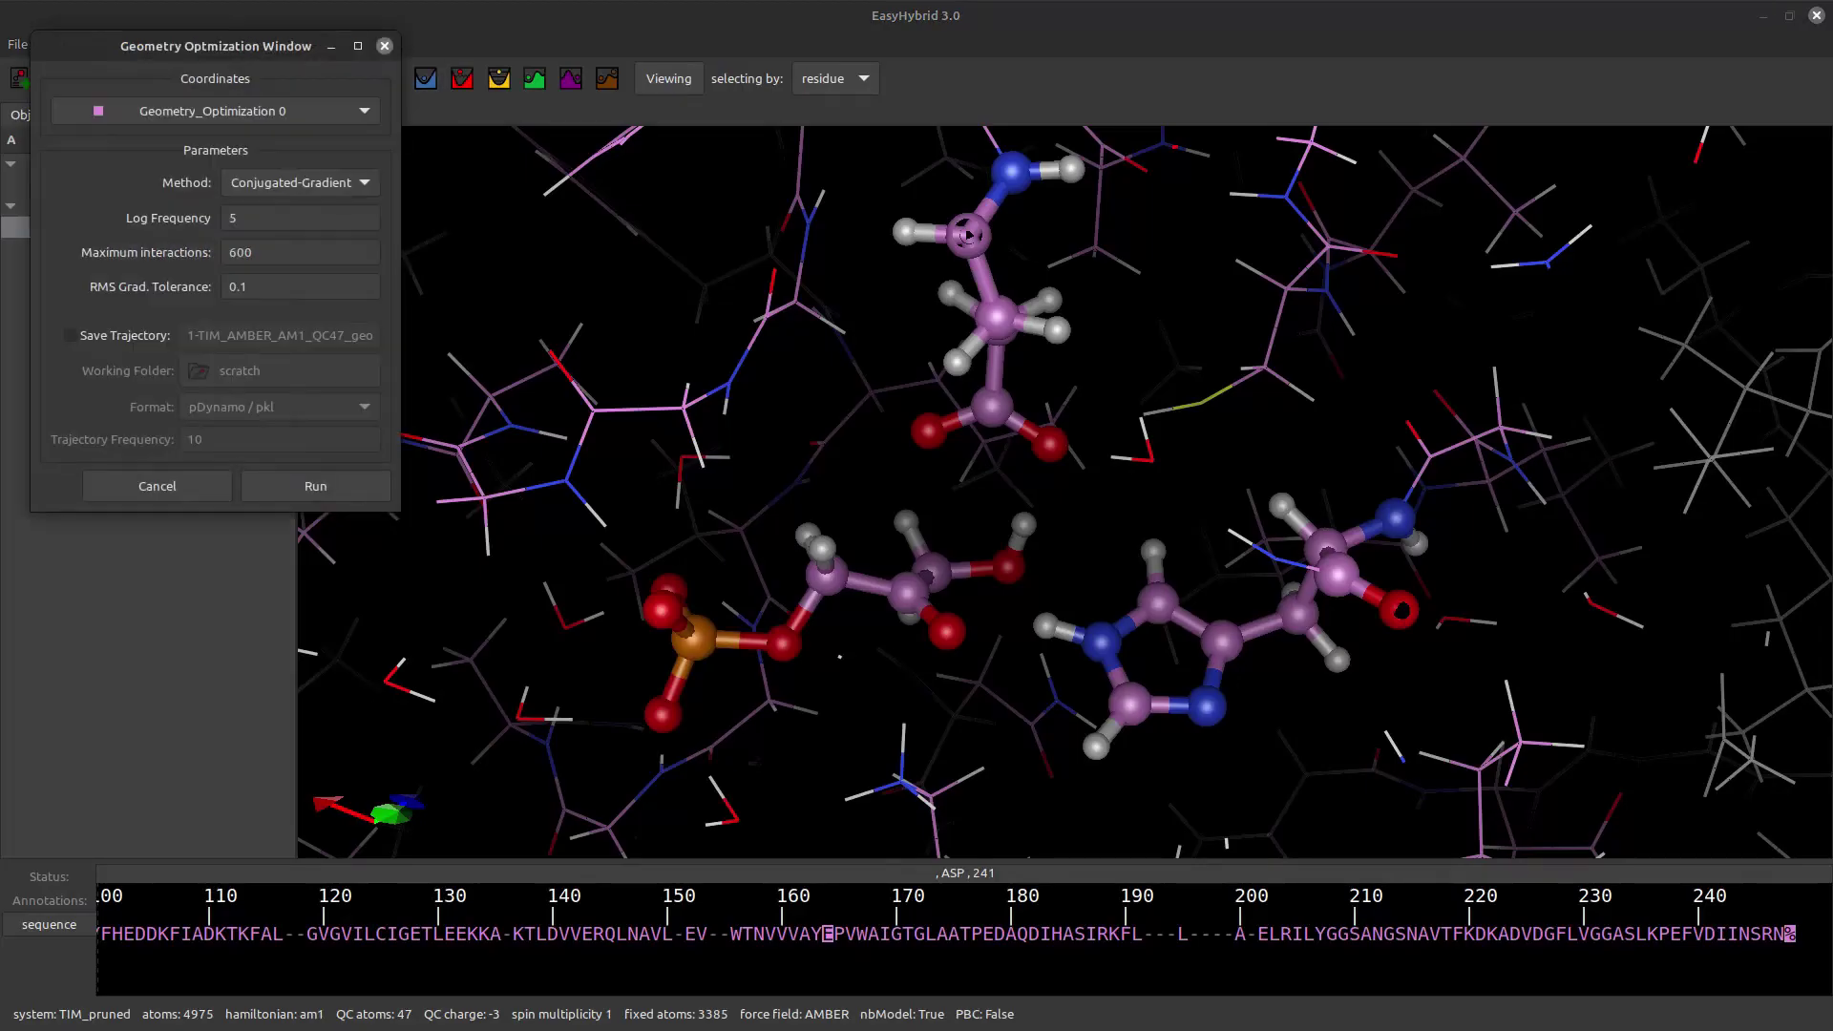
left_click_drag(216, 53, 1535, 399)
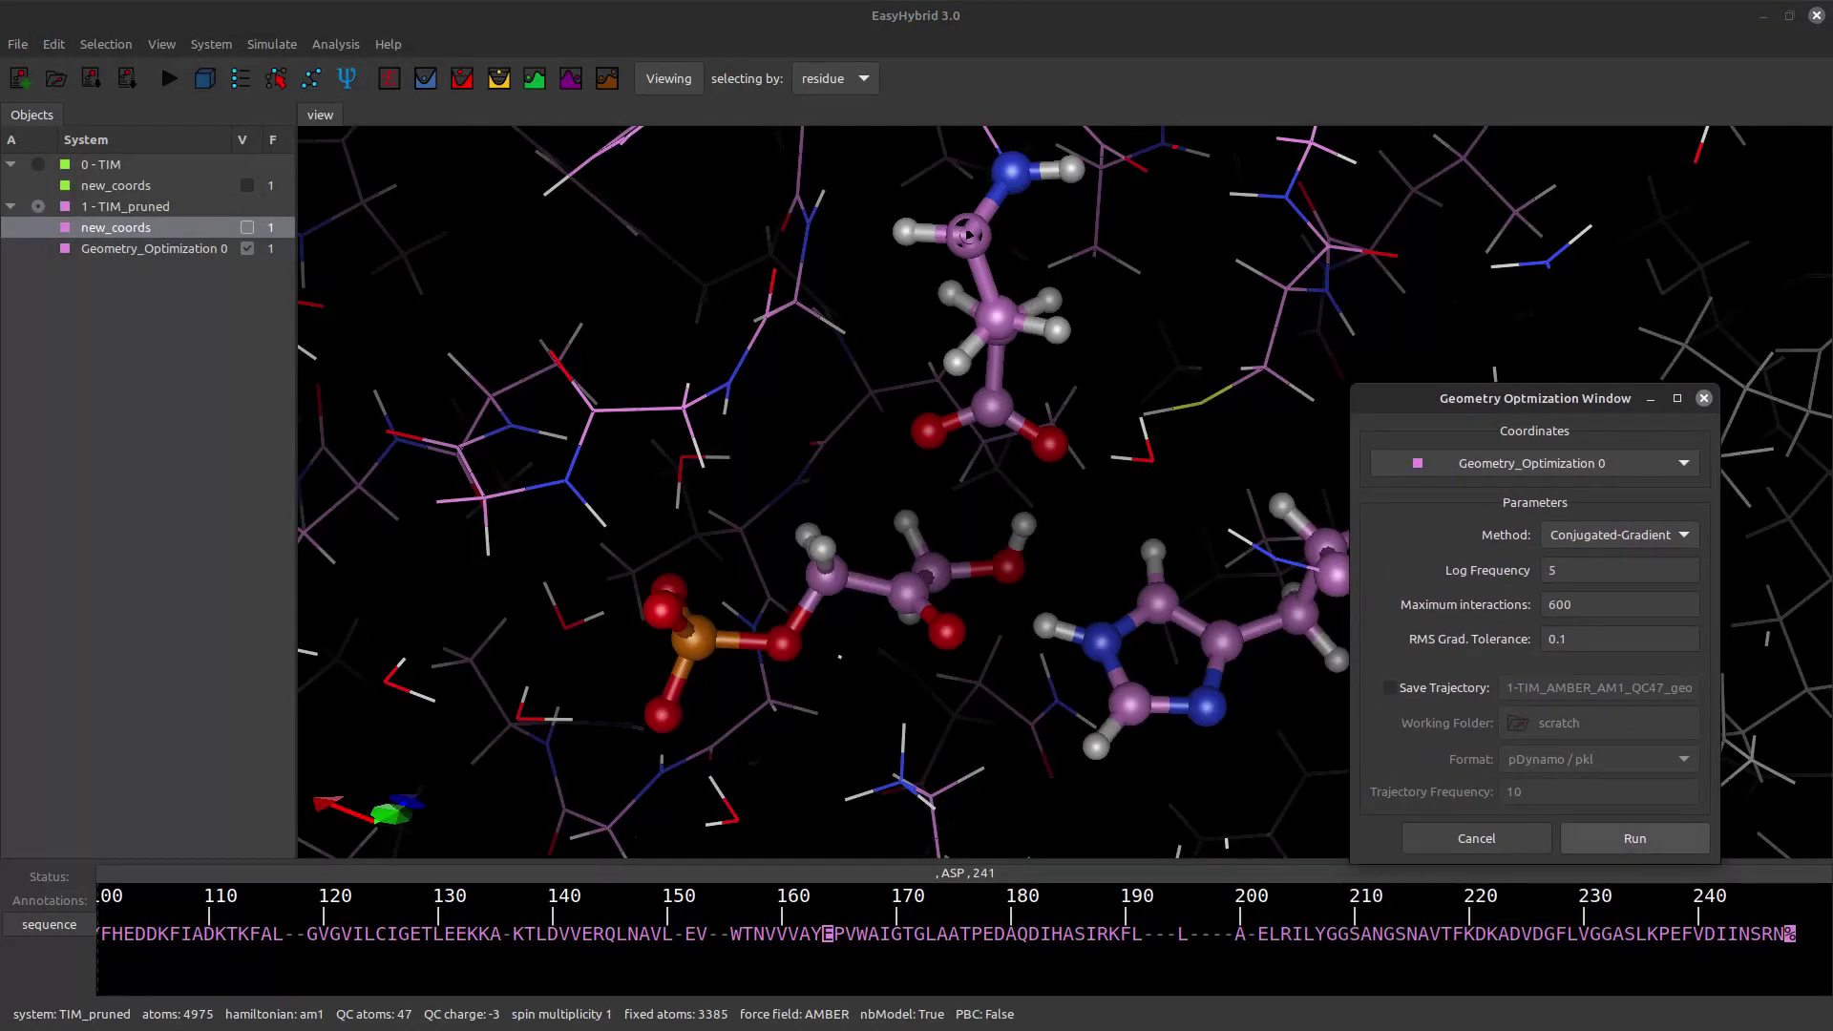
left_click(1634, 838)
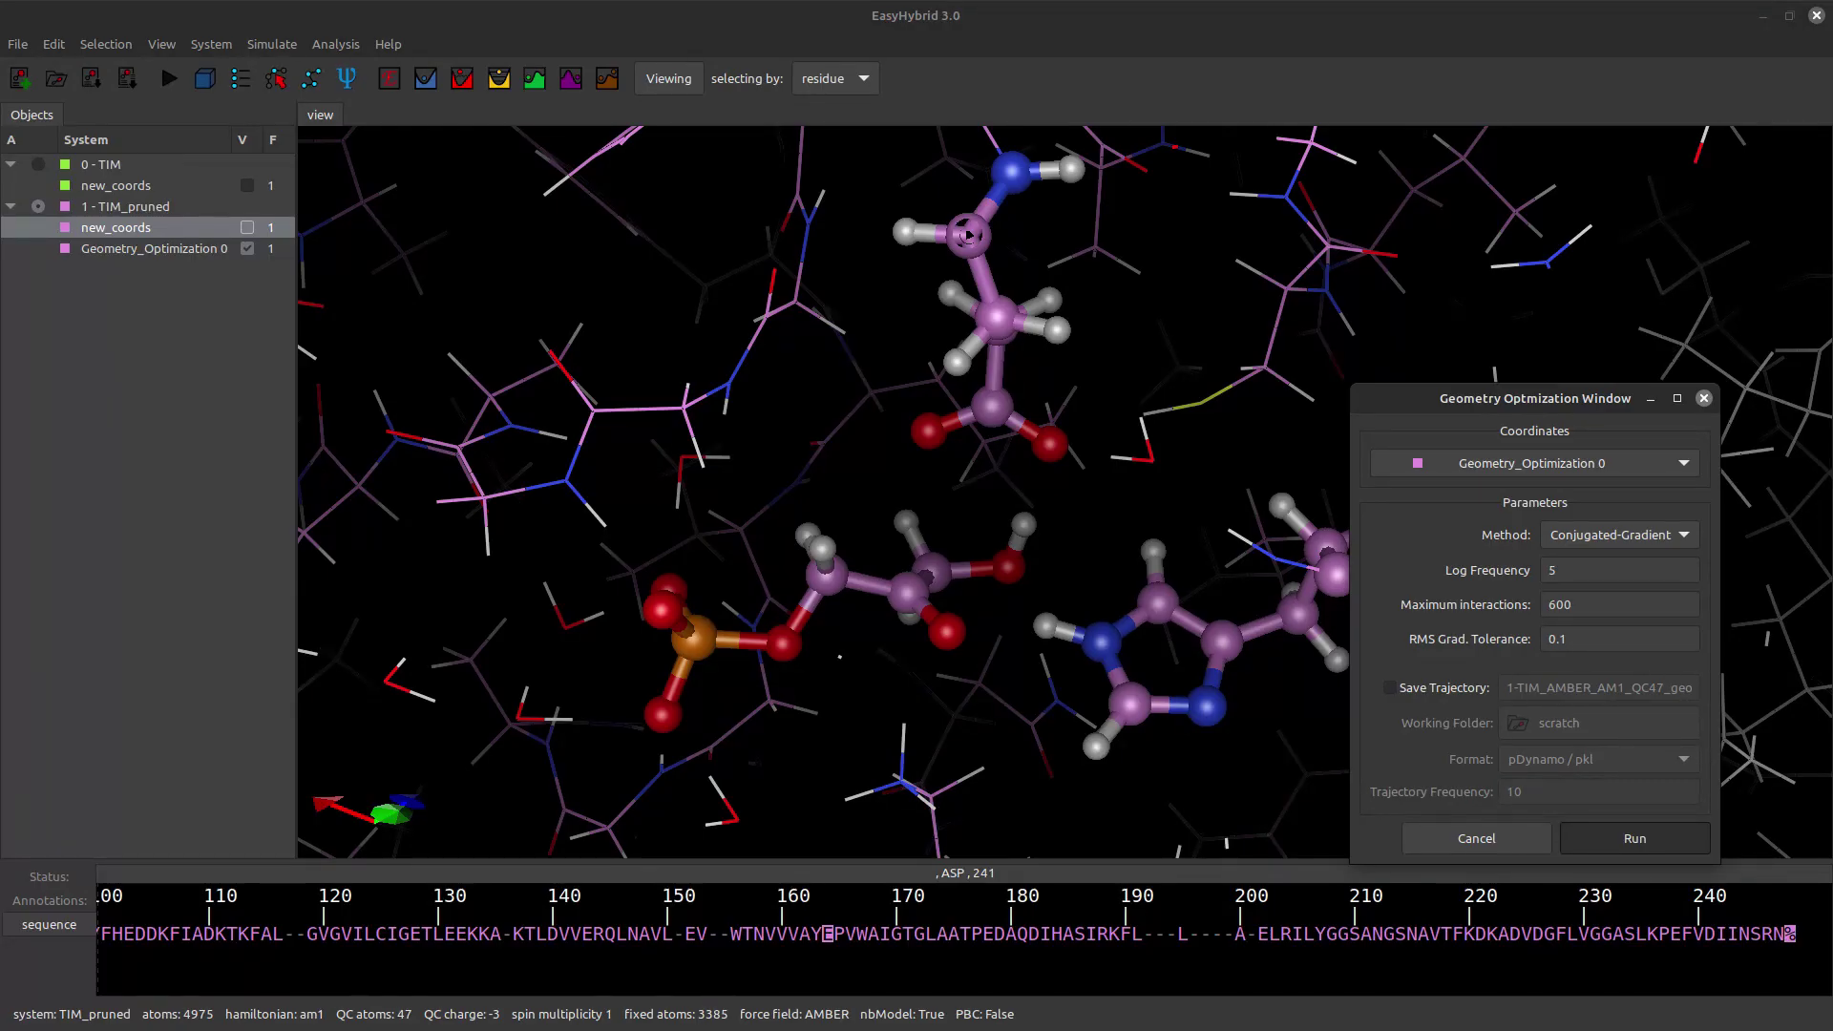
left_click(1634, 838)
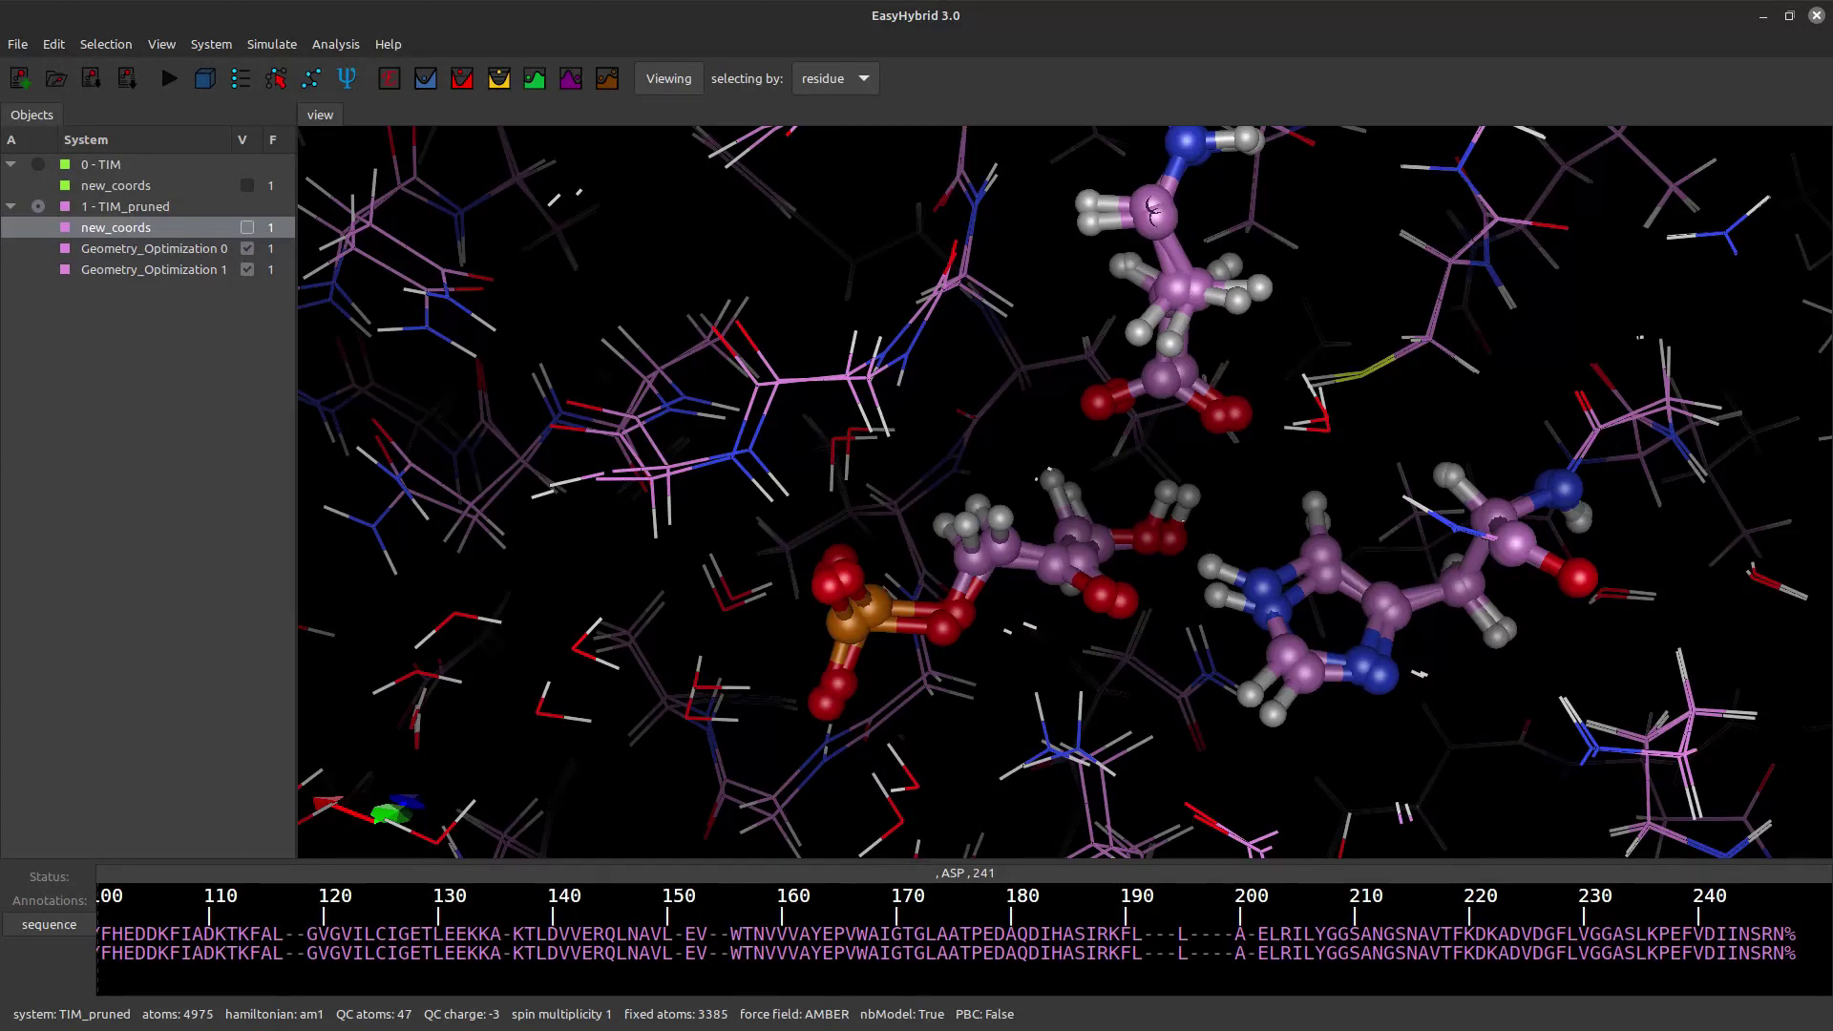
key("alt+Tab")
key("alt+Tab")
Step: Hide Geometry_Optimization 0 and frame the QC region of Geometry_Optimization 1 in close-up
left_click(246, 248)
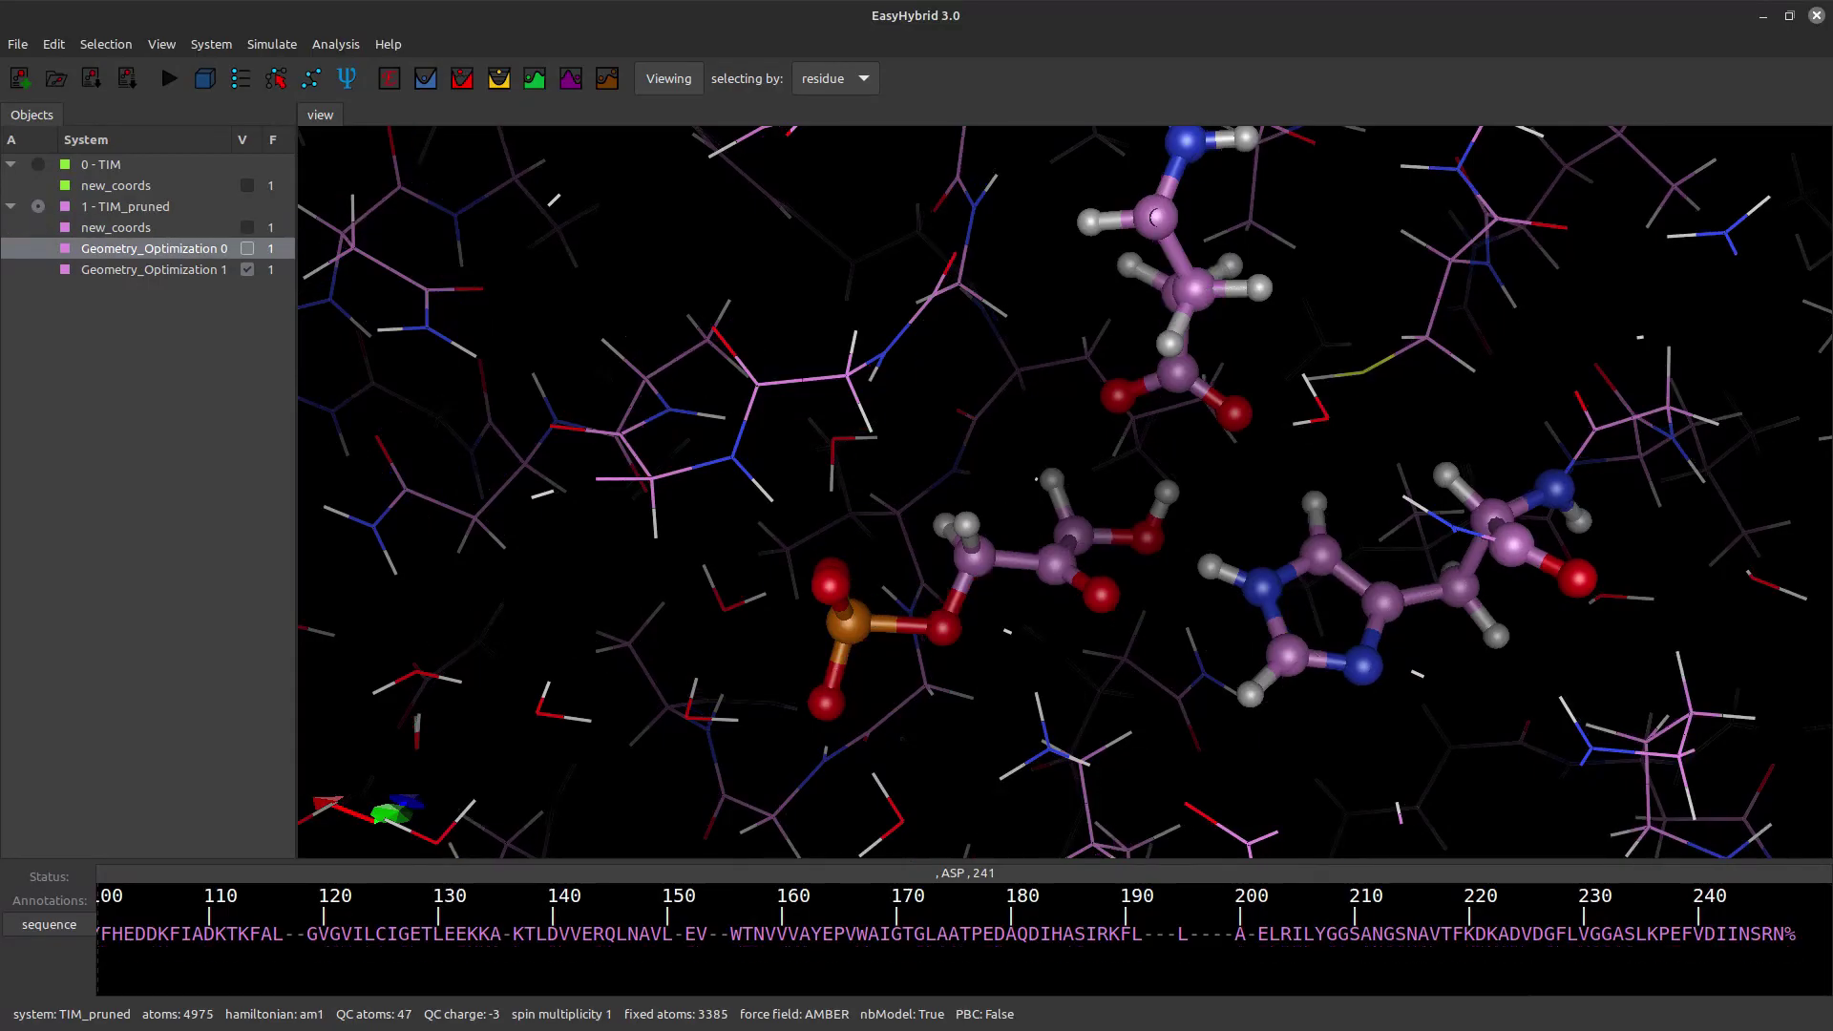
scroll(1065, 493, "up", 10)
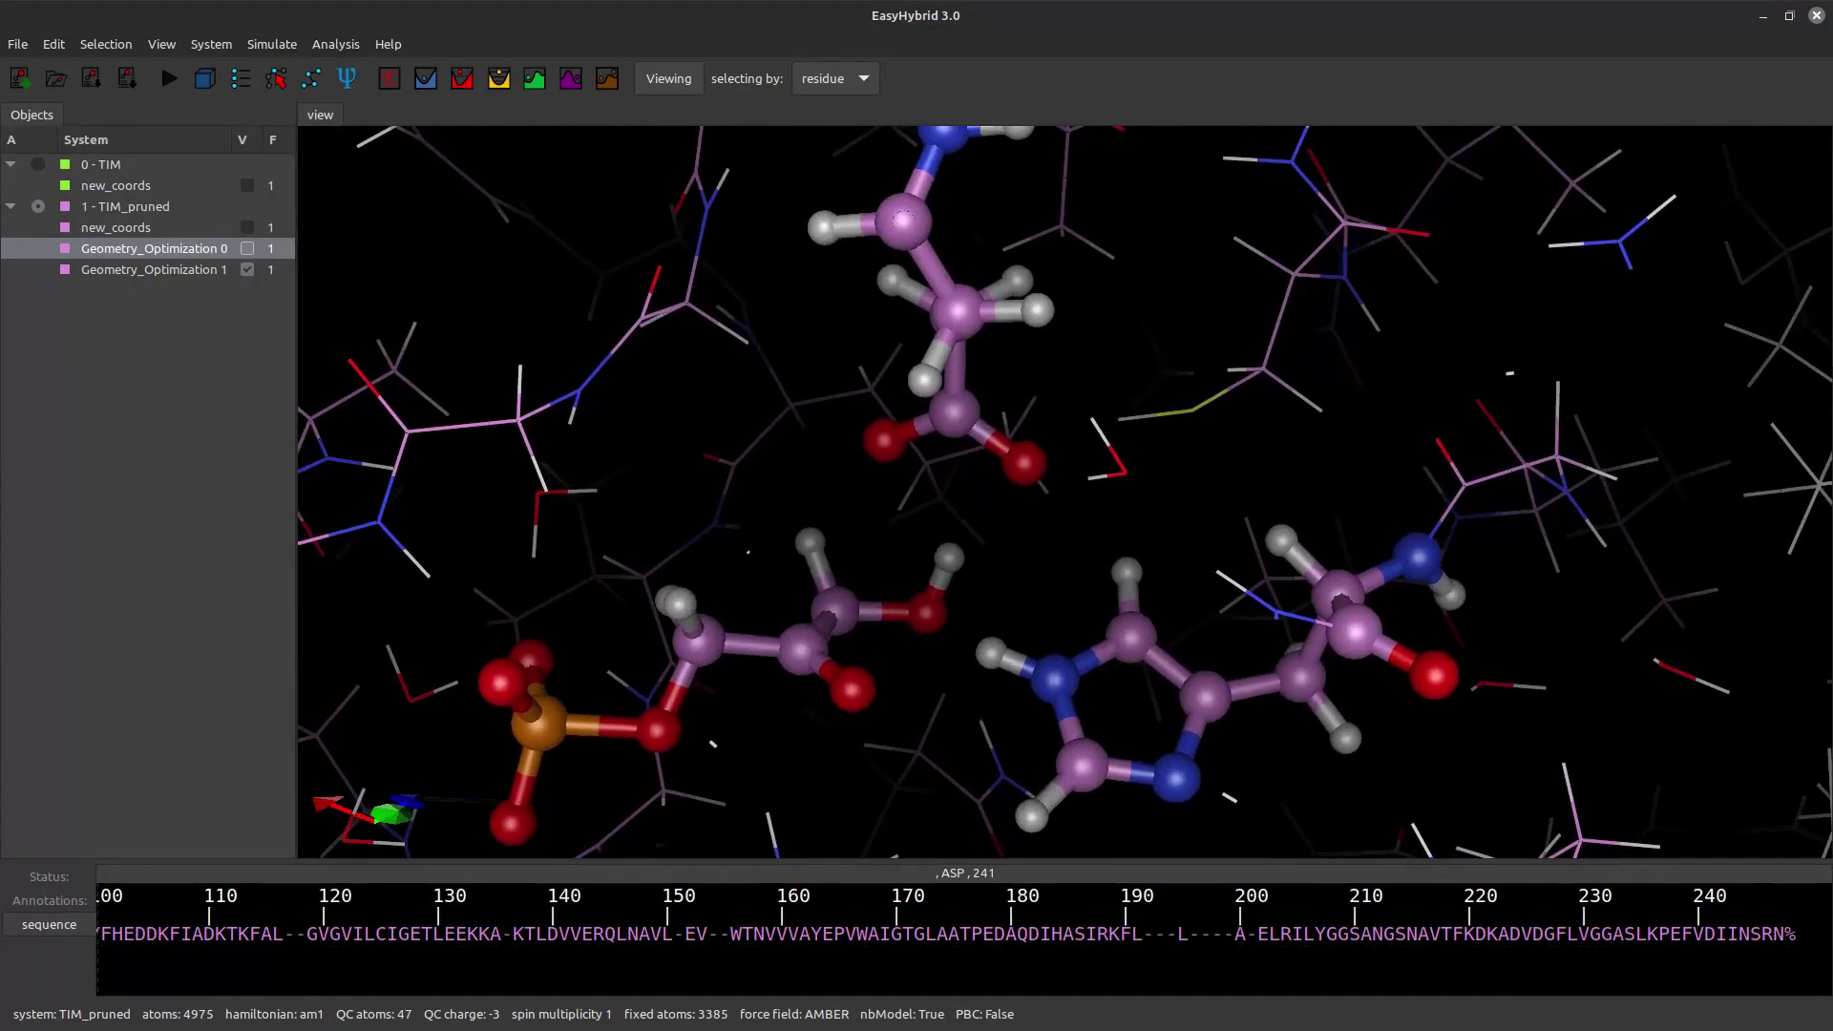
middle_click_drag(1065, 492, 1233, 357)
right_click_drag(1065, 493, 1065, 440)
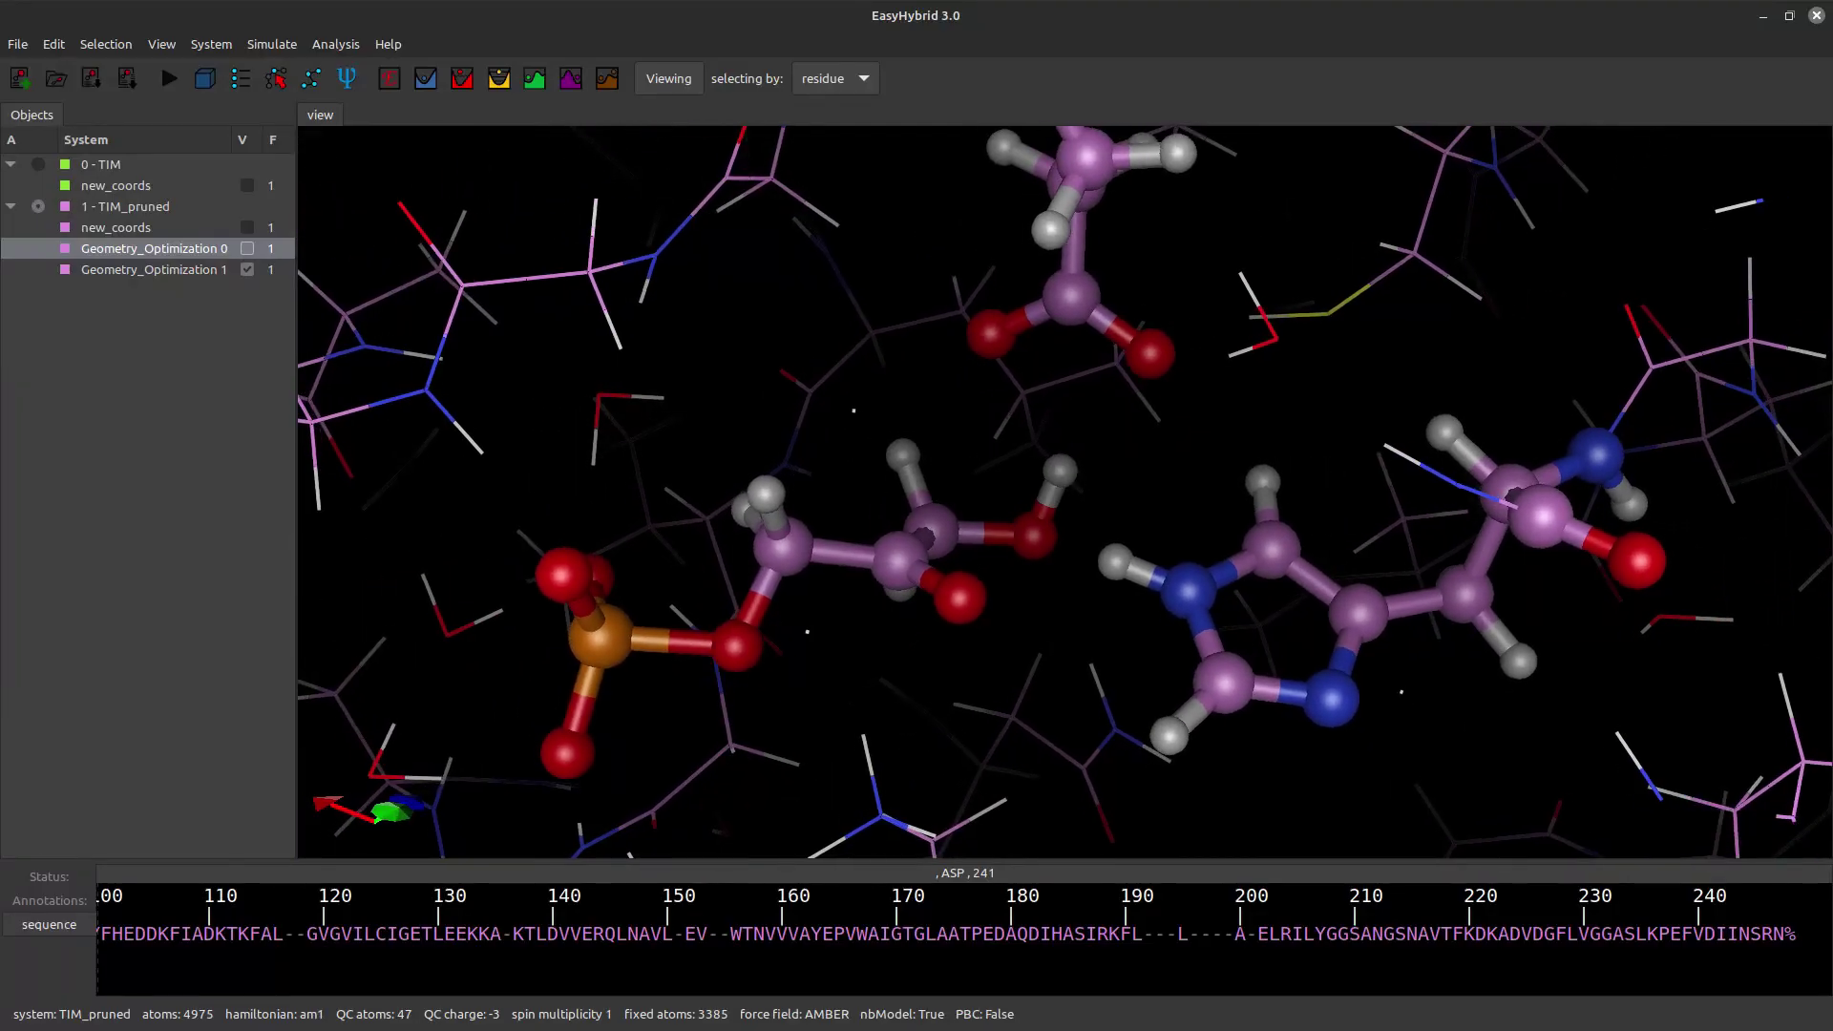
Step: Open a reaction coordinate scan and set the type of Reaction Coordinate 1 to multiple distance
left_click(534, 79)
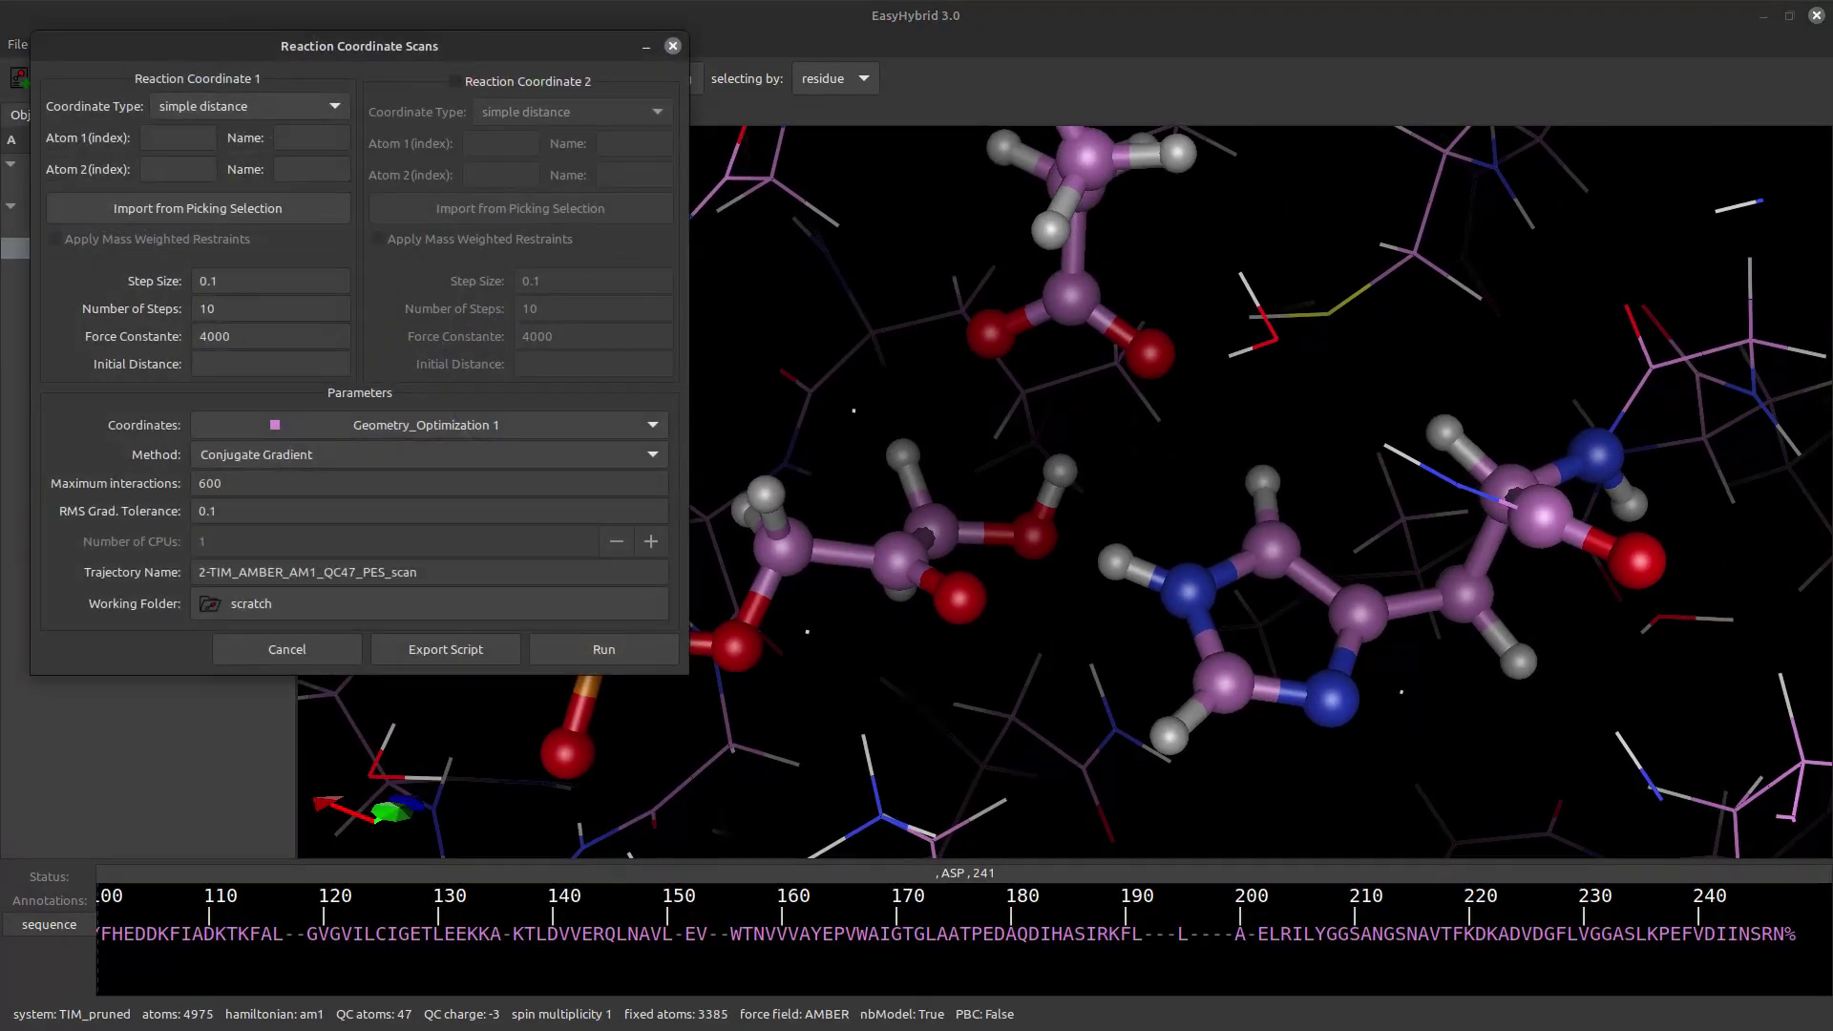
left_click_drag(359, 46, 370, 171)
left_click(260, 231)
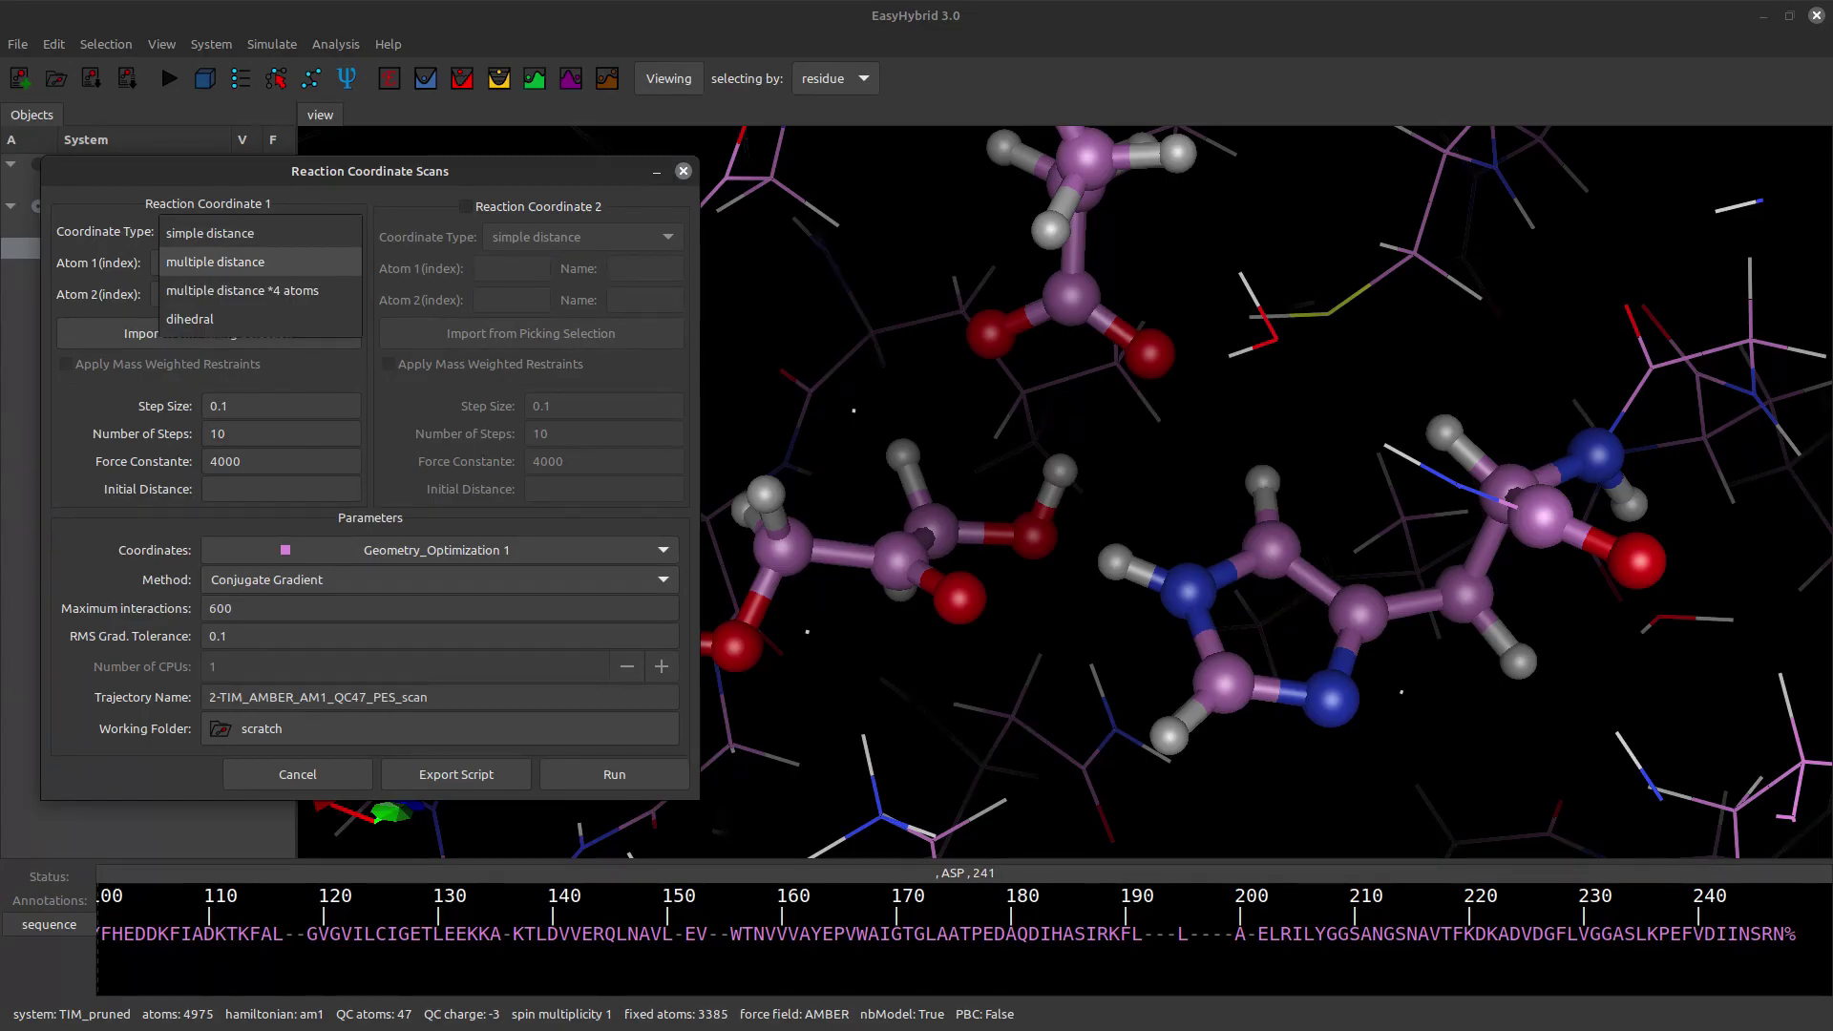
left_click(215, 262)
Step: Pick ligand carbon C02, its hydrogen H02 and glutamate oxygen OE2, and import them as the three atoms of Reaction Coordinate 1
left_click(668, 79)
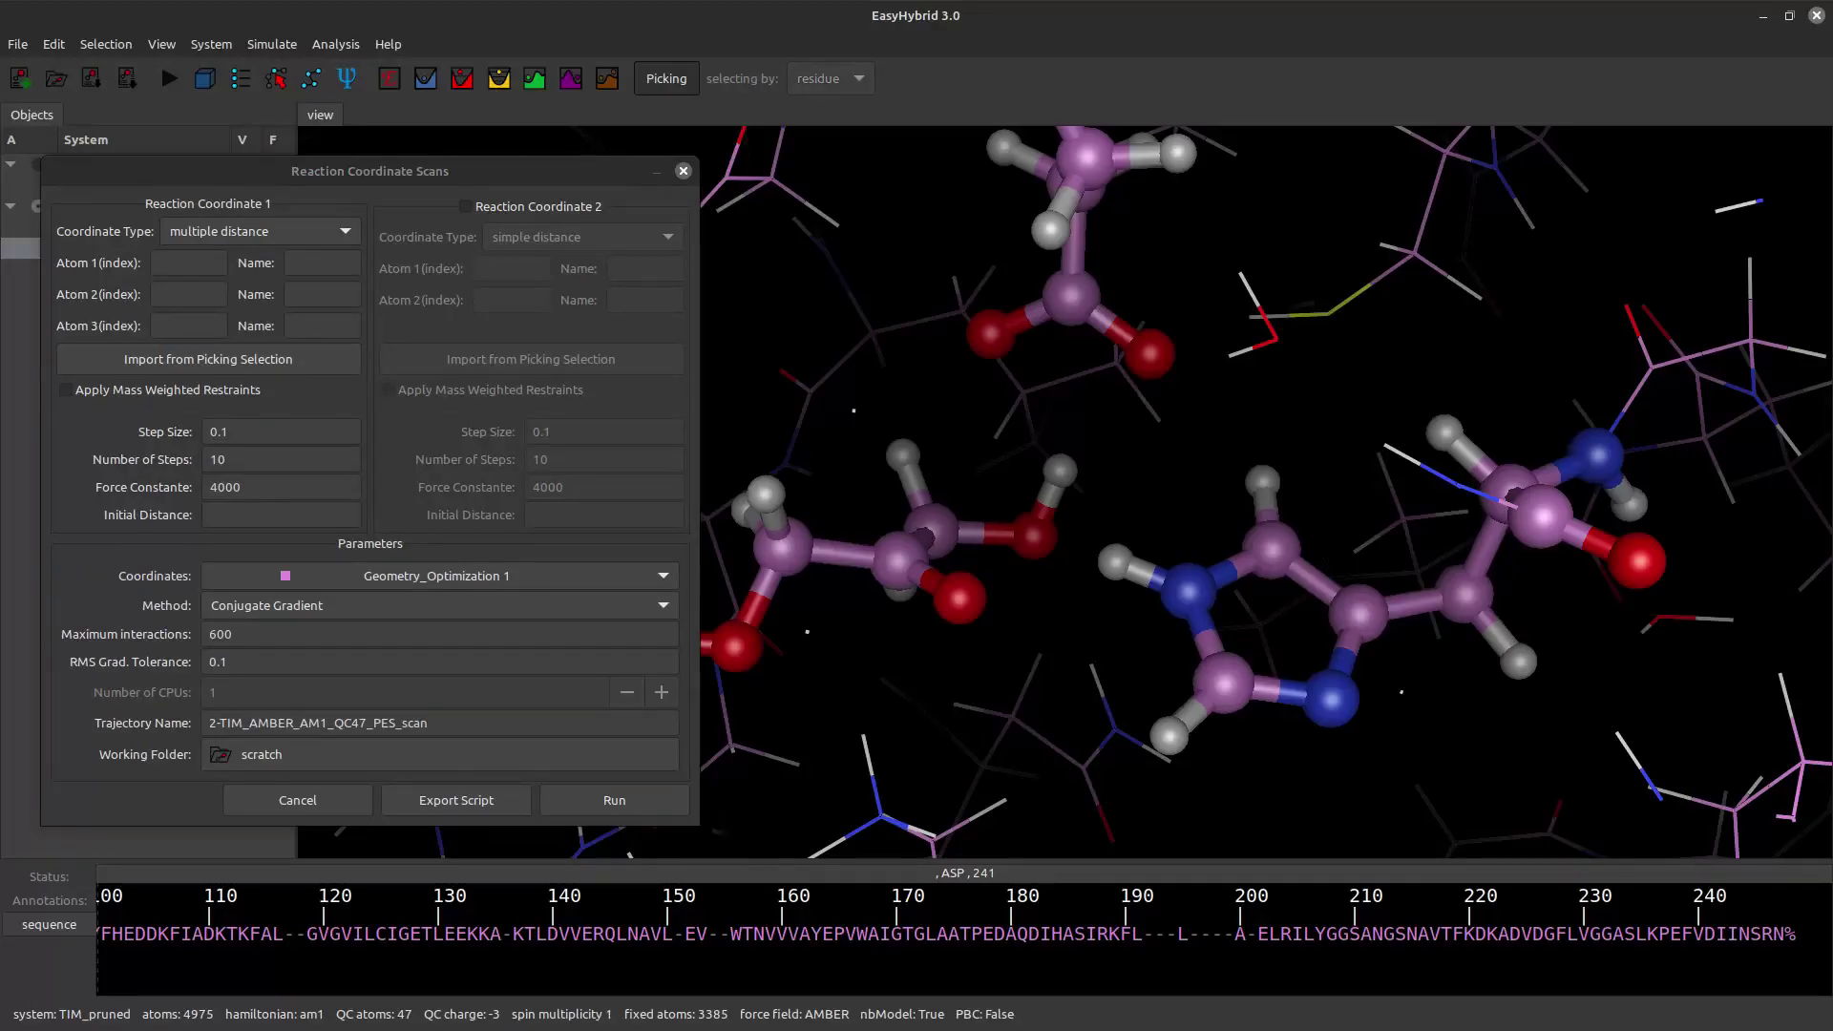
left_click(931, 531)
left_click(903, 456)
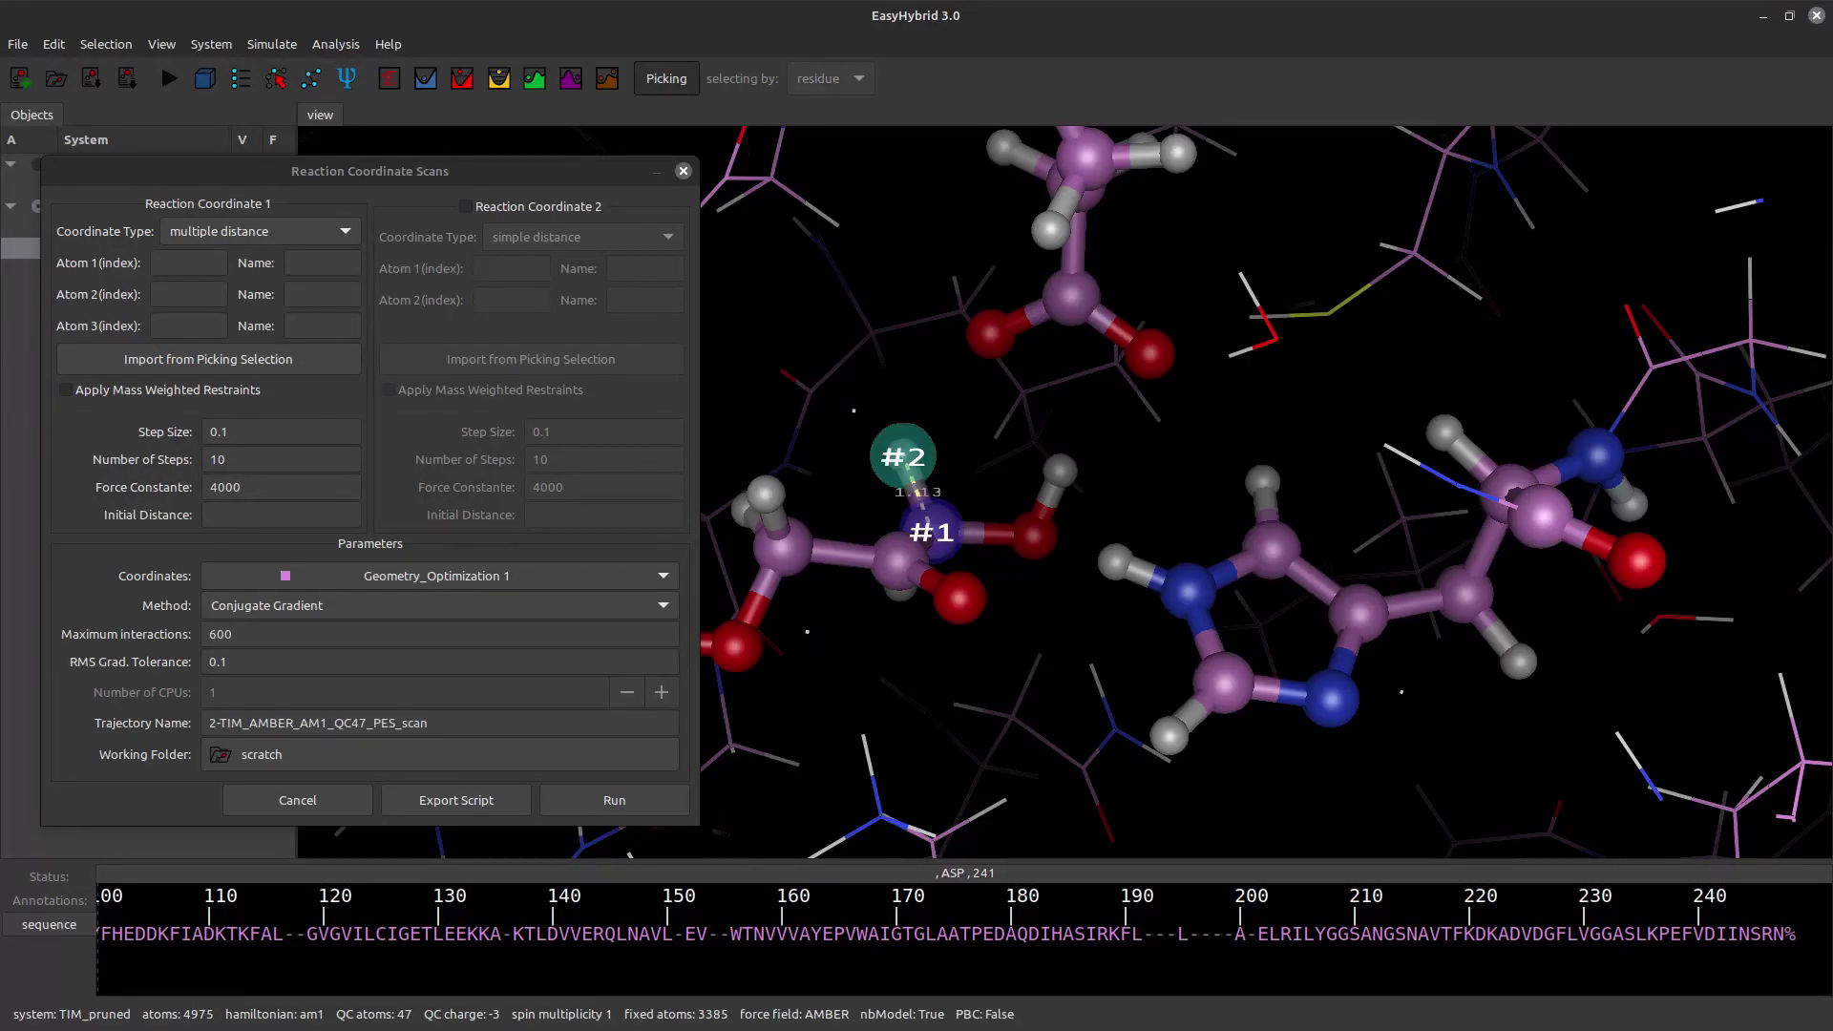
left_click(991, 334)
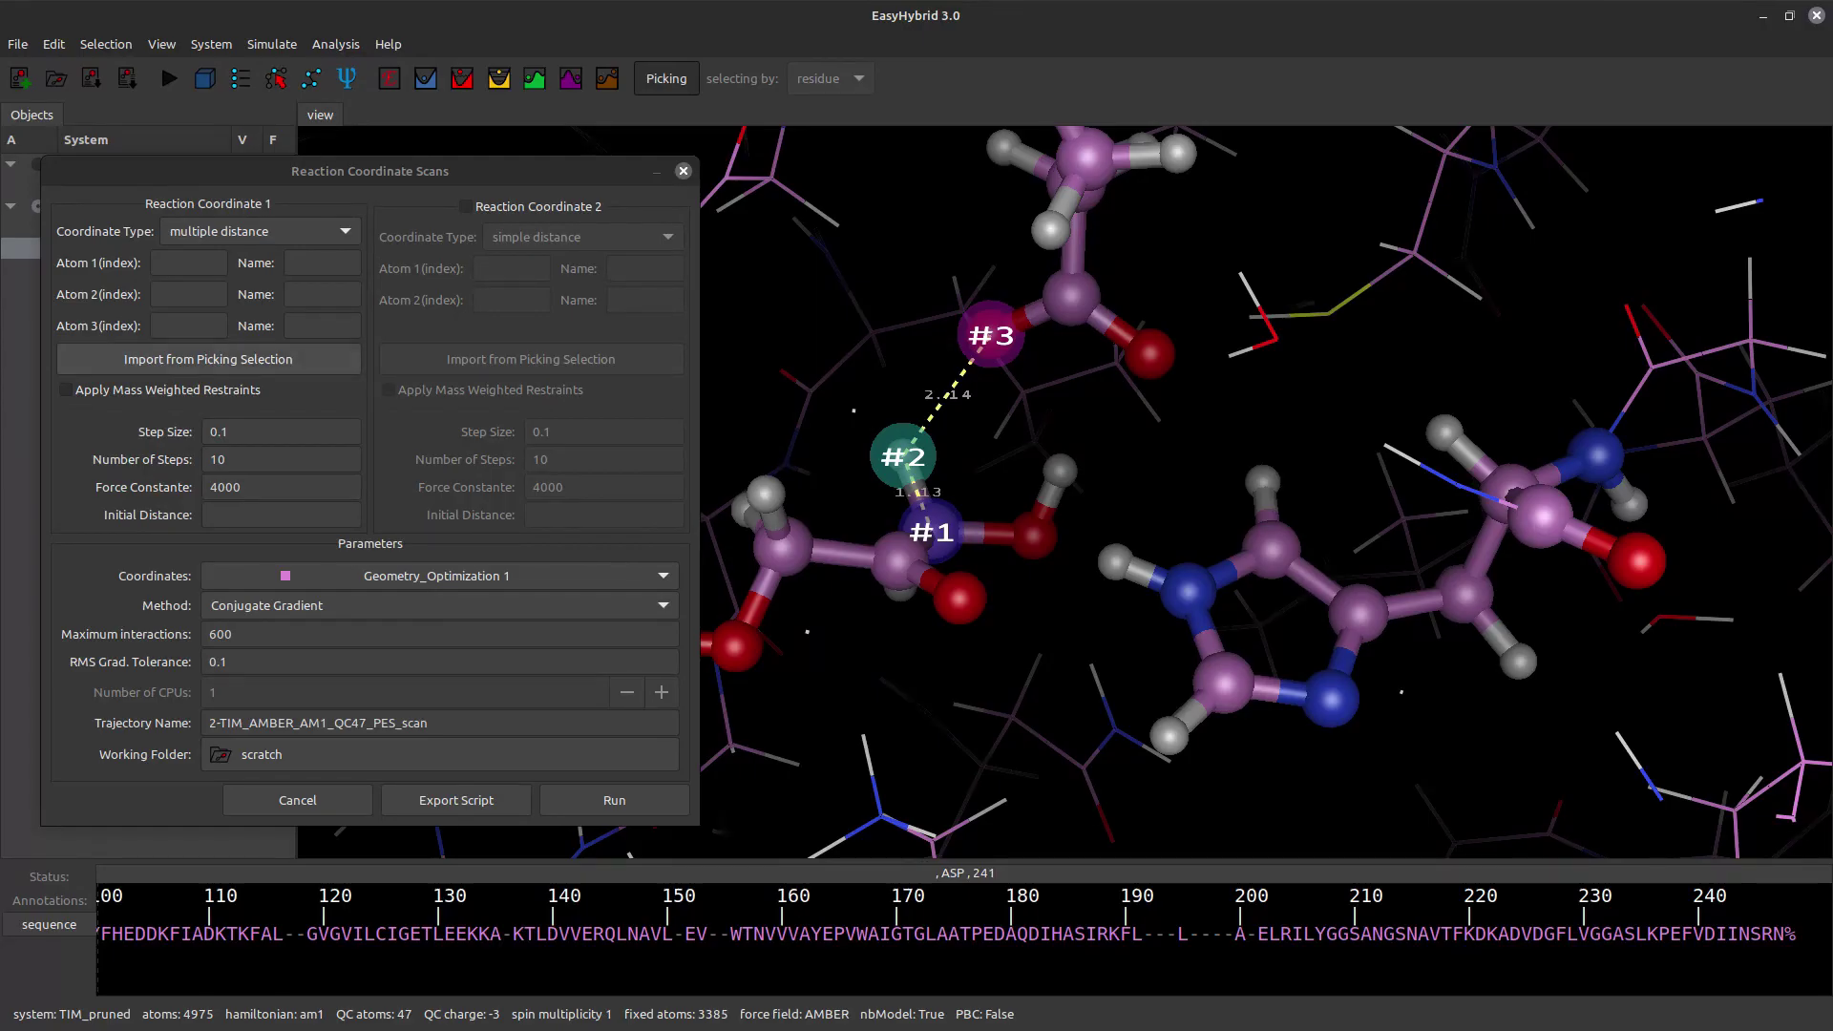
left_click(208, 359)
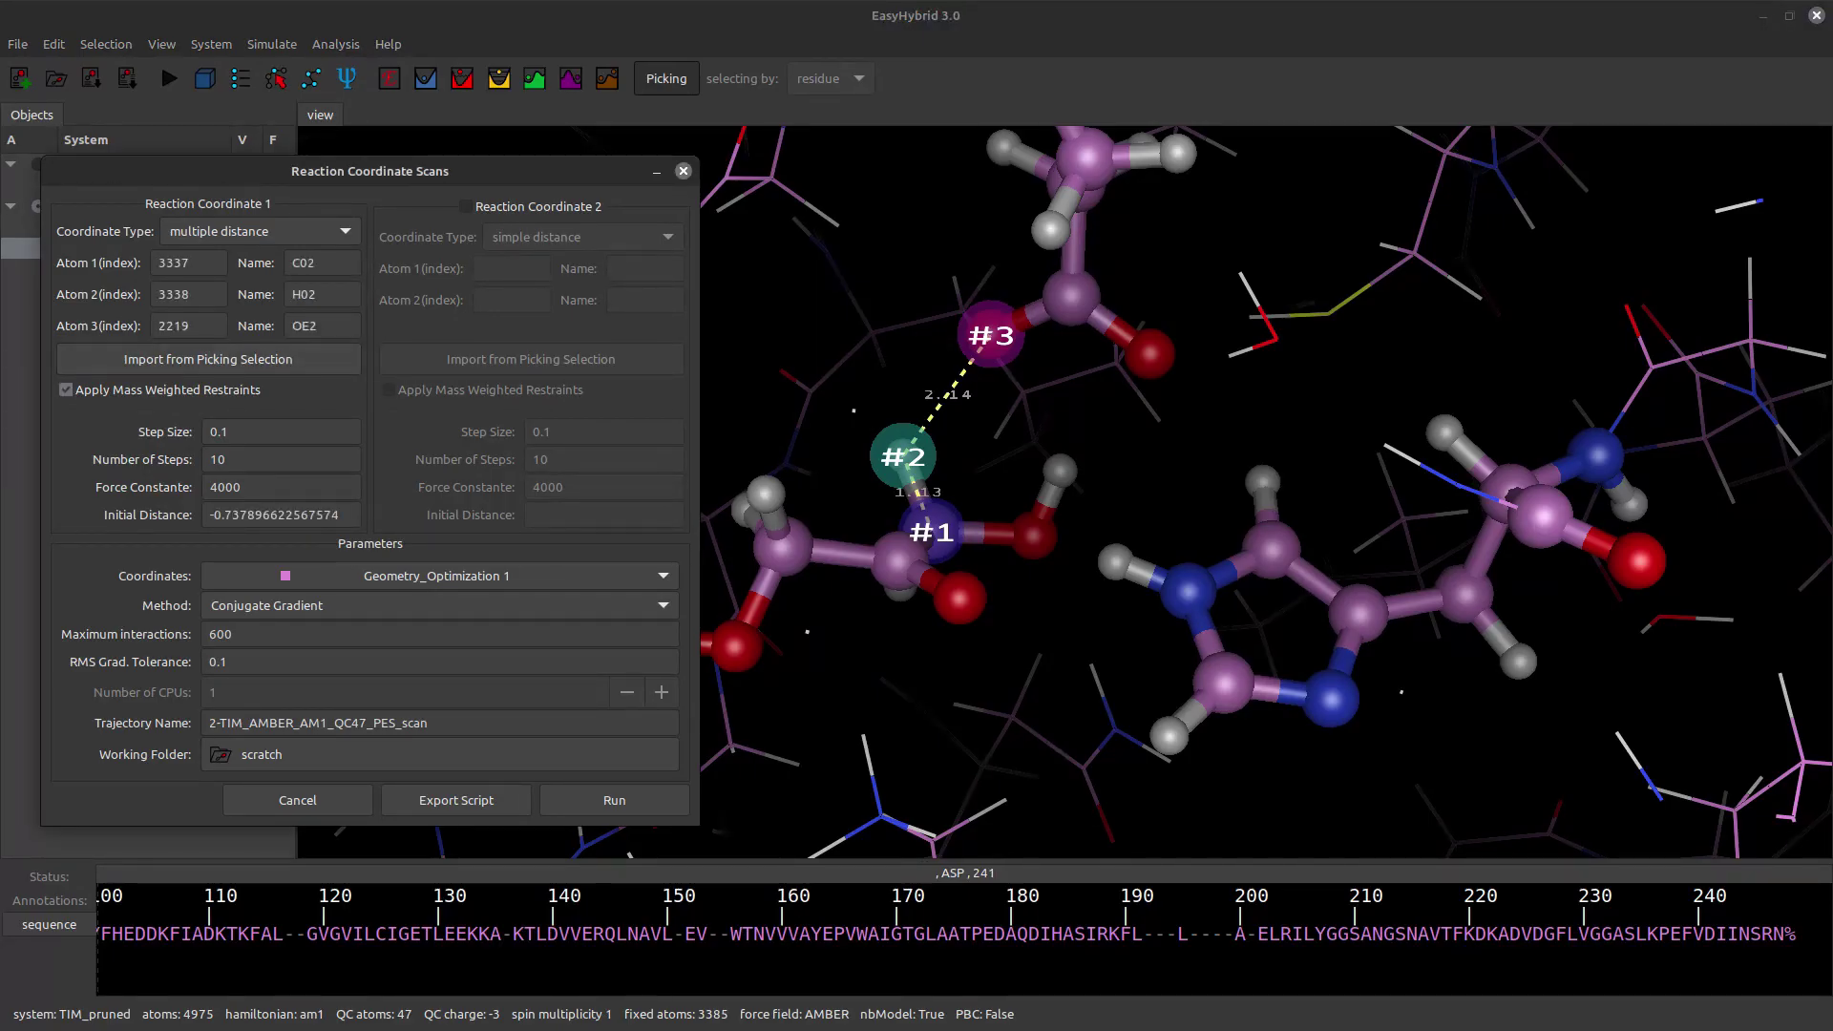
Step: Set the scan's number of steps to 15 and its maximum interactions to 6000
left_click(227, 460)
key("BackSpace")
type("5")
left_click(232, 633)
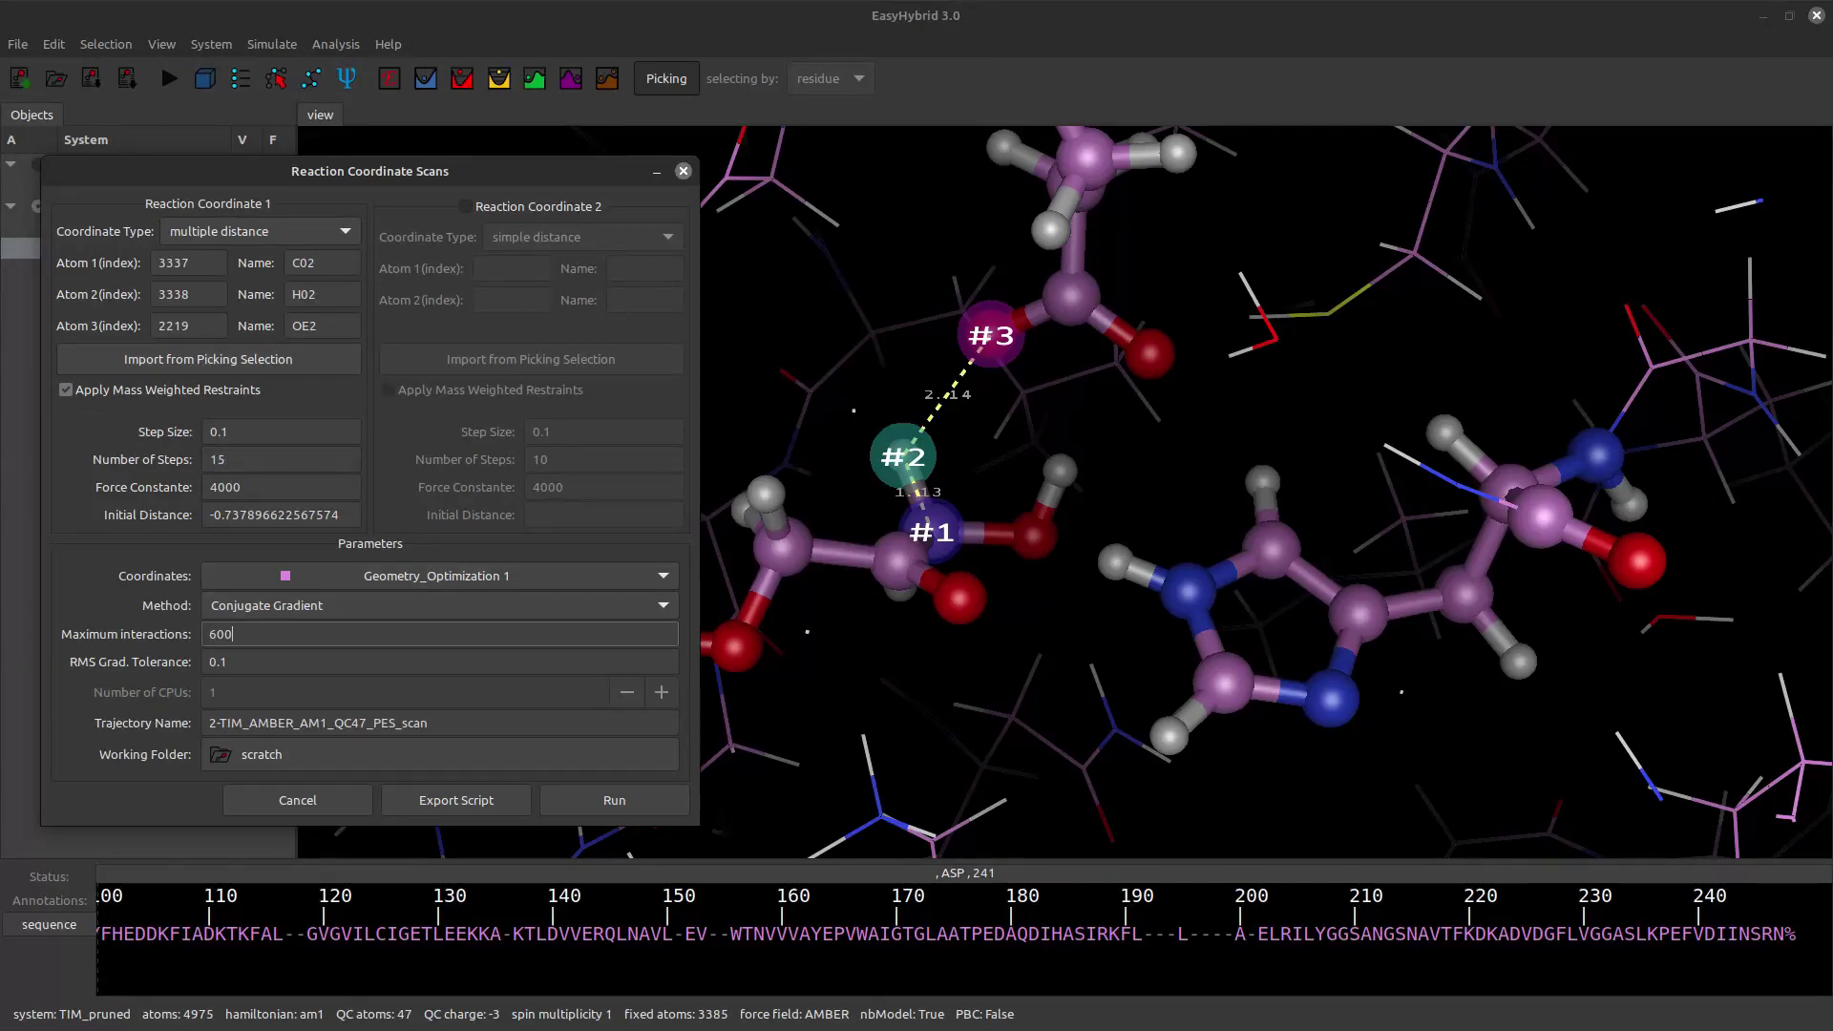
type("0")
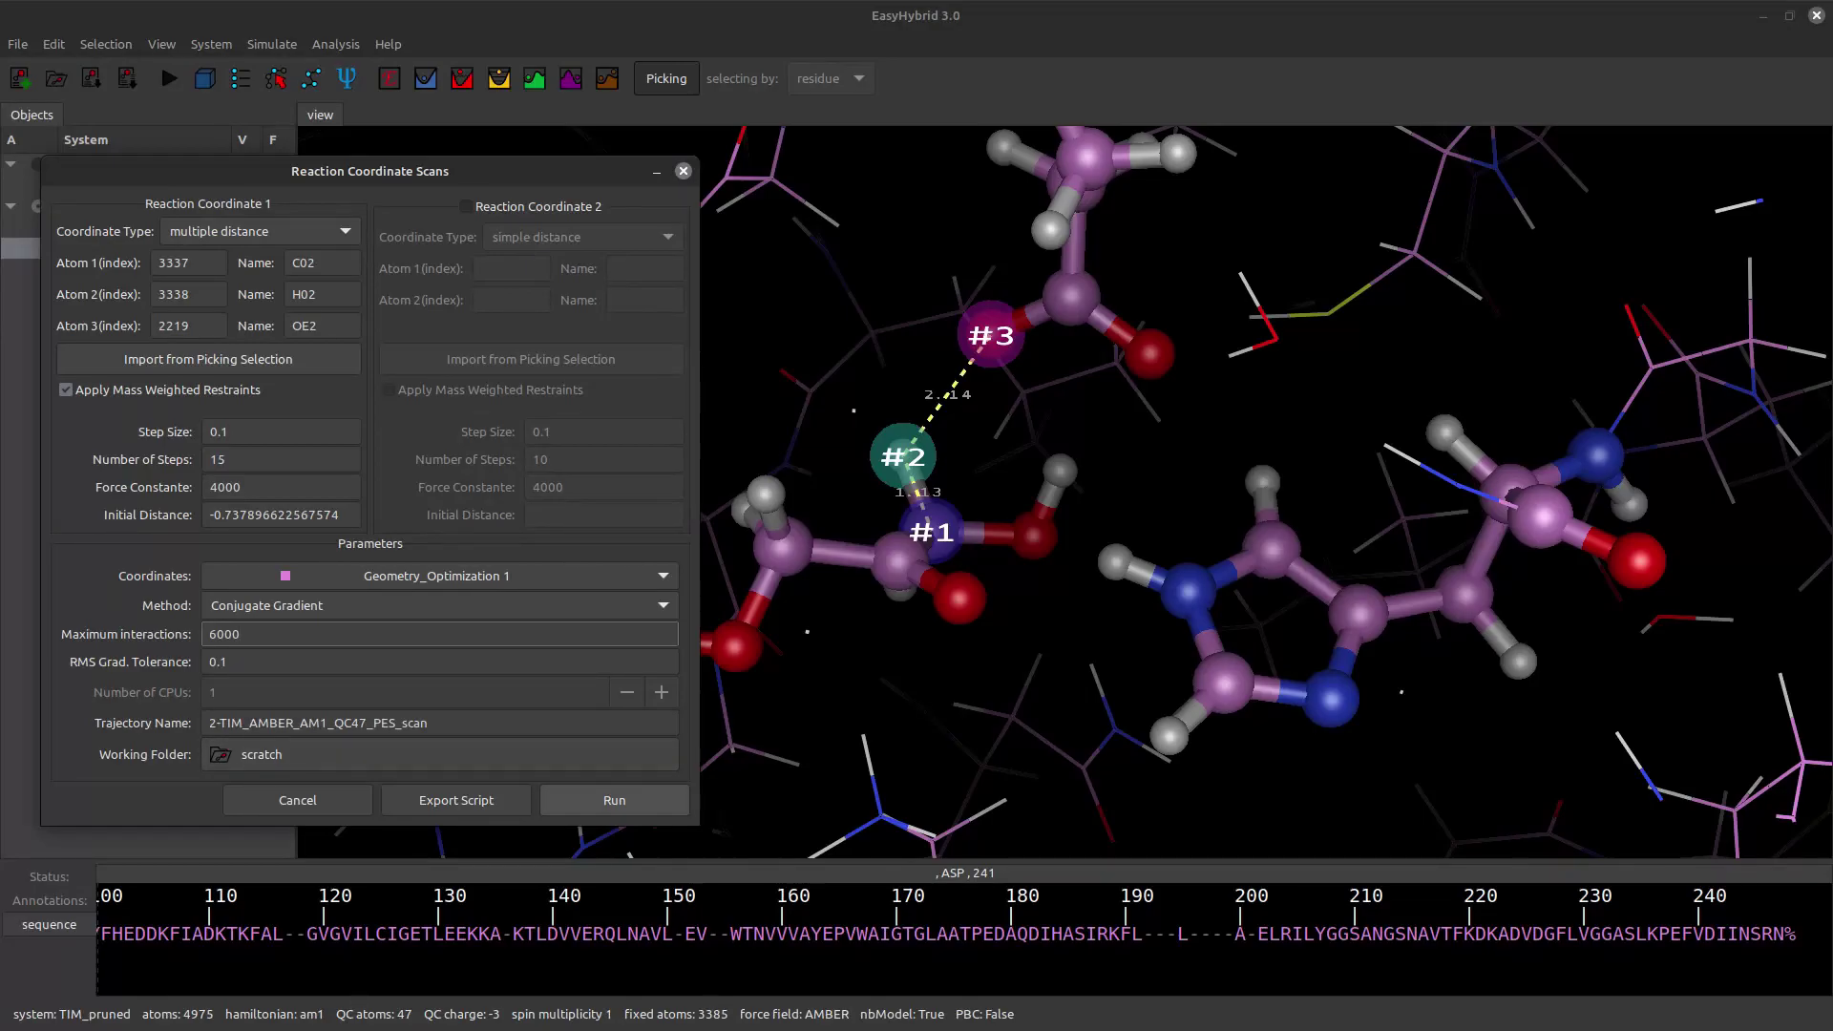
Step: Run the reaction coordinate scan with the trajectory name 2-TIM_AMBER_AM1_QC47_PES_scan_tutorial
left_click(614, 799)
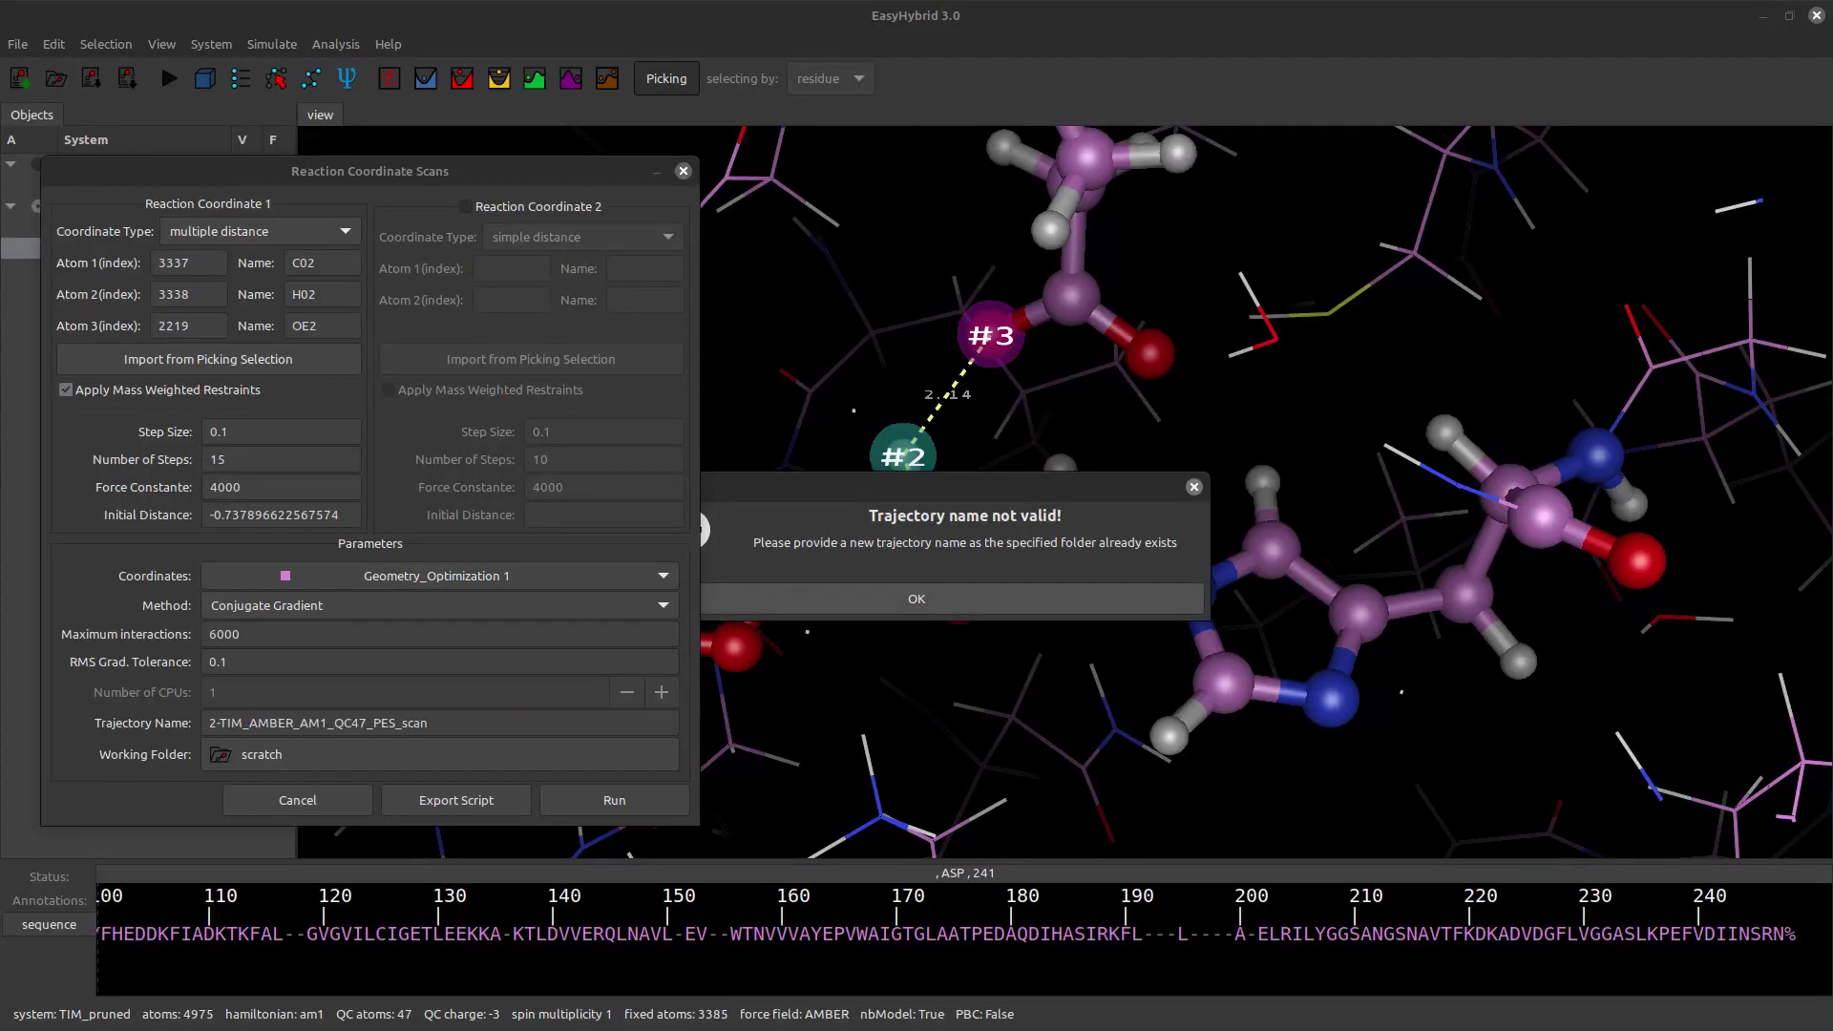
left_click(915, 598)
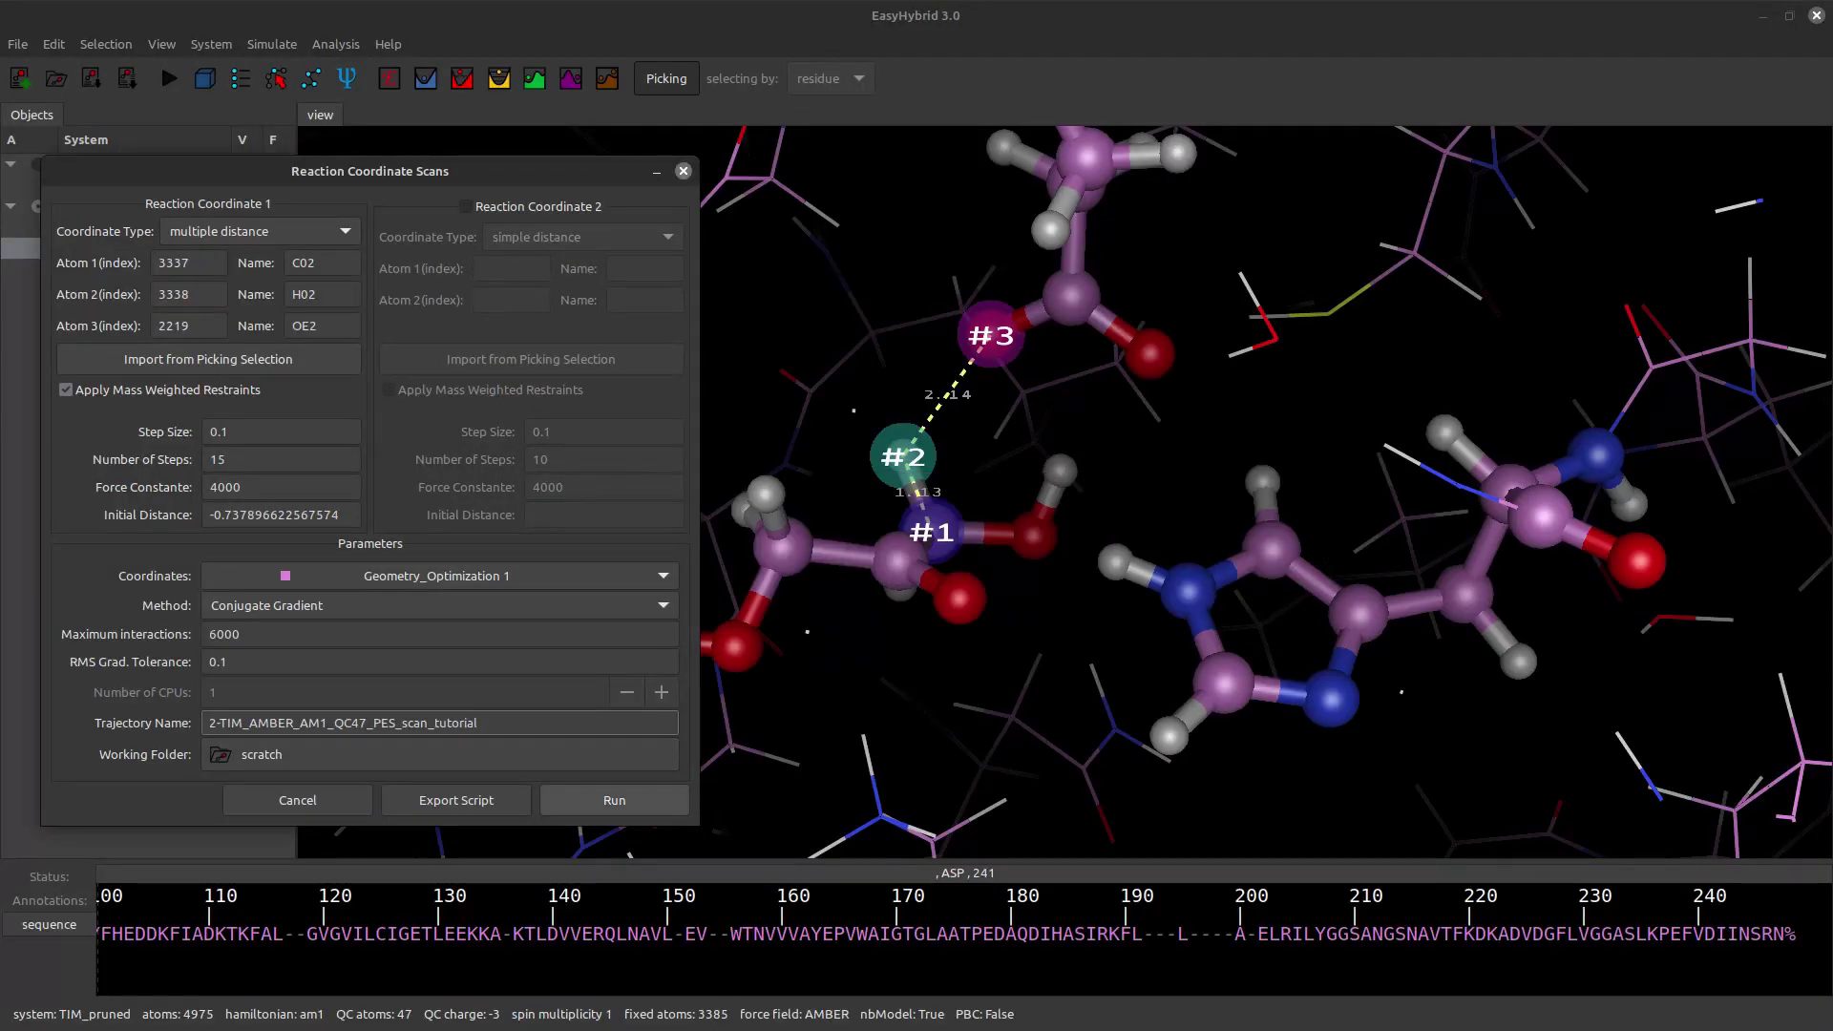
left_click(614, 800)
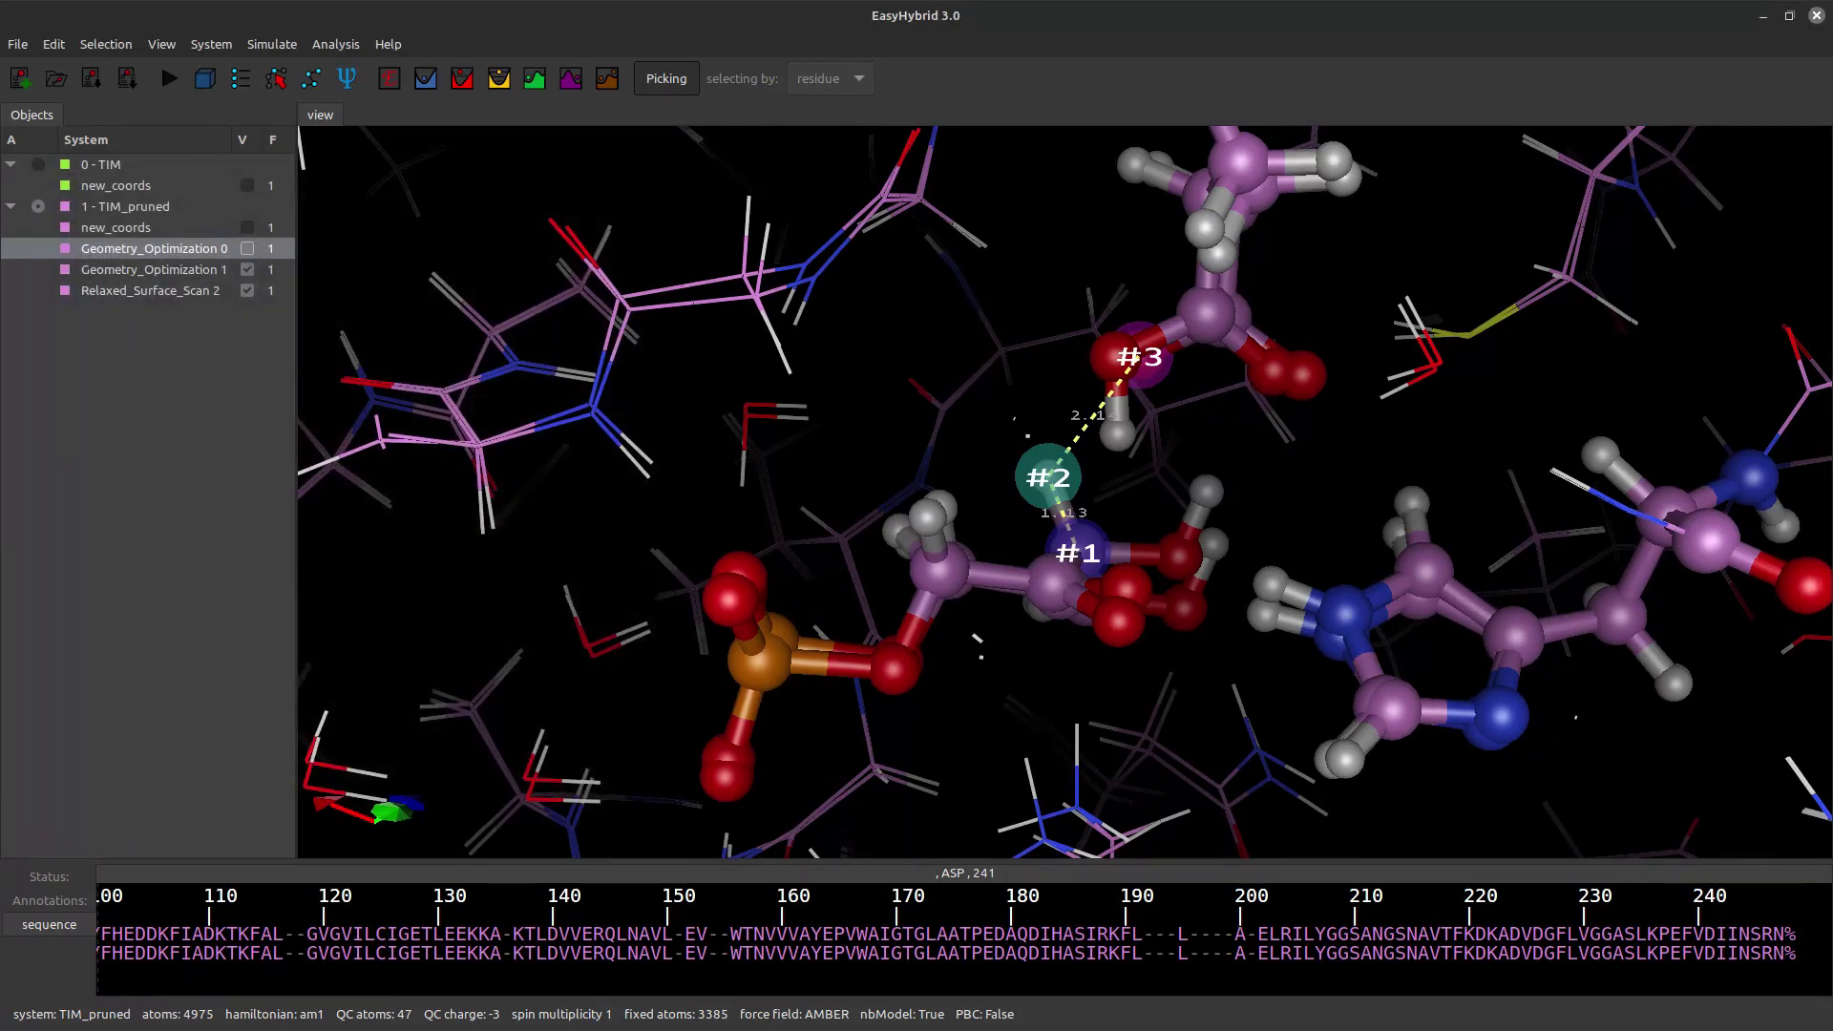
Step: Hide Geometry_Optimization 1 and centre the view on the reacting atoms of Relaxed_Surface_Scan 2
left_click_drag(1064, 492, 998, 591)
left_click(246, 269)
left_click(1059, 487)
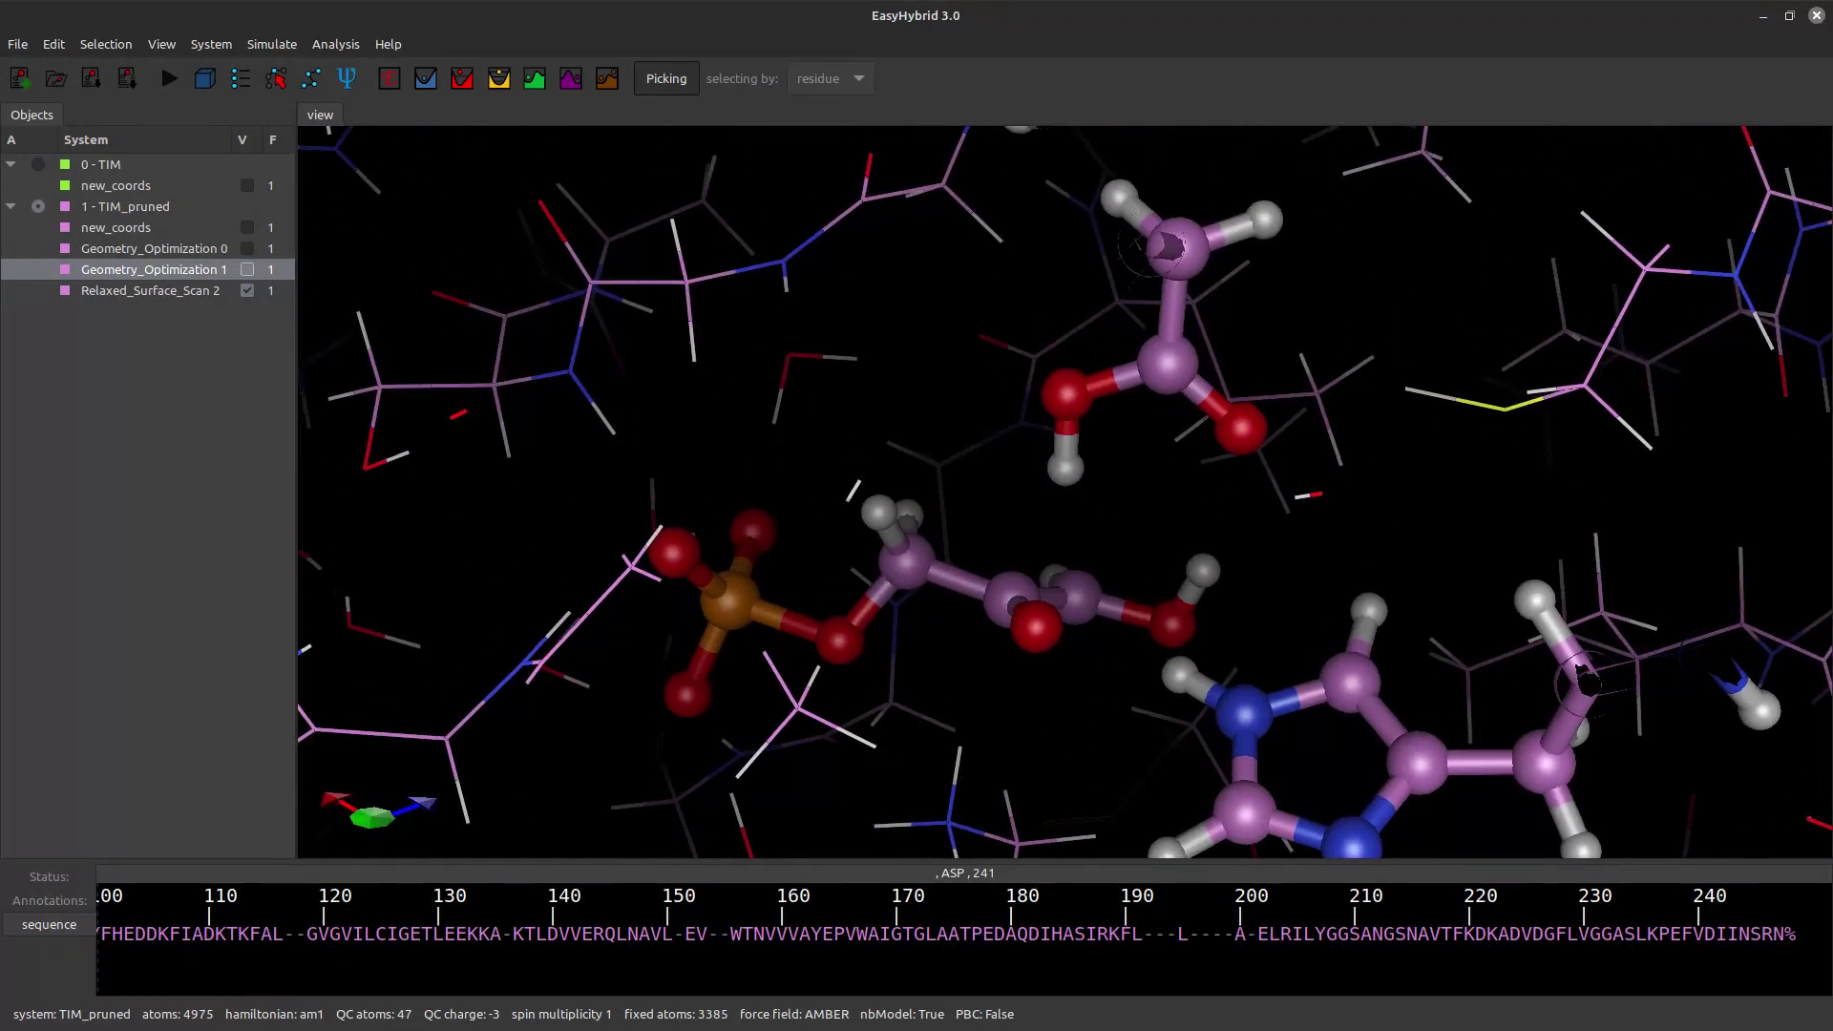
Step: Start a data import for TIM_pruned with the format pkl folder - pDynamo trajectory
left_click(124, 206)
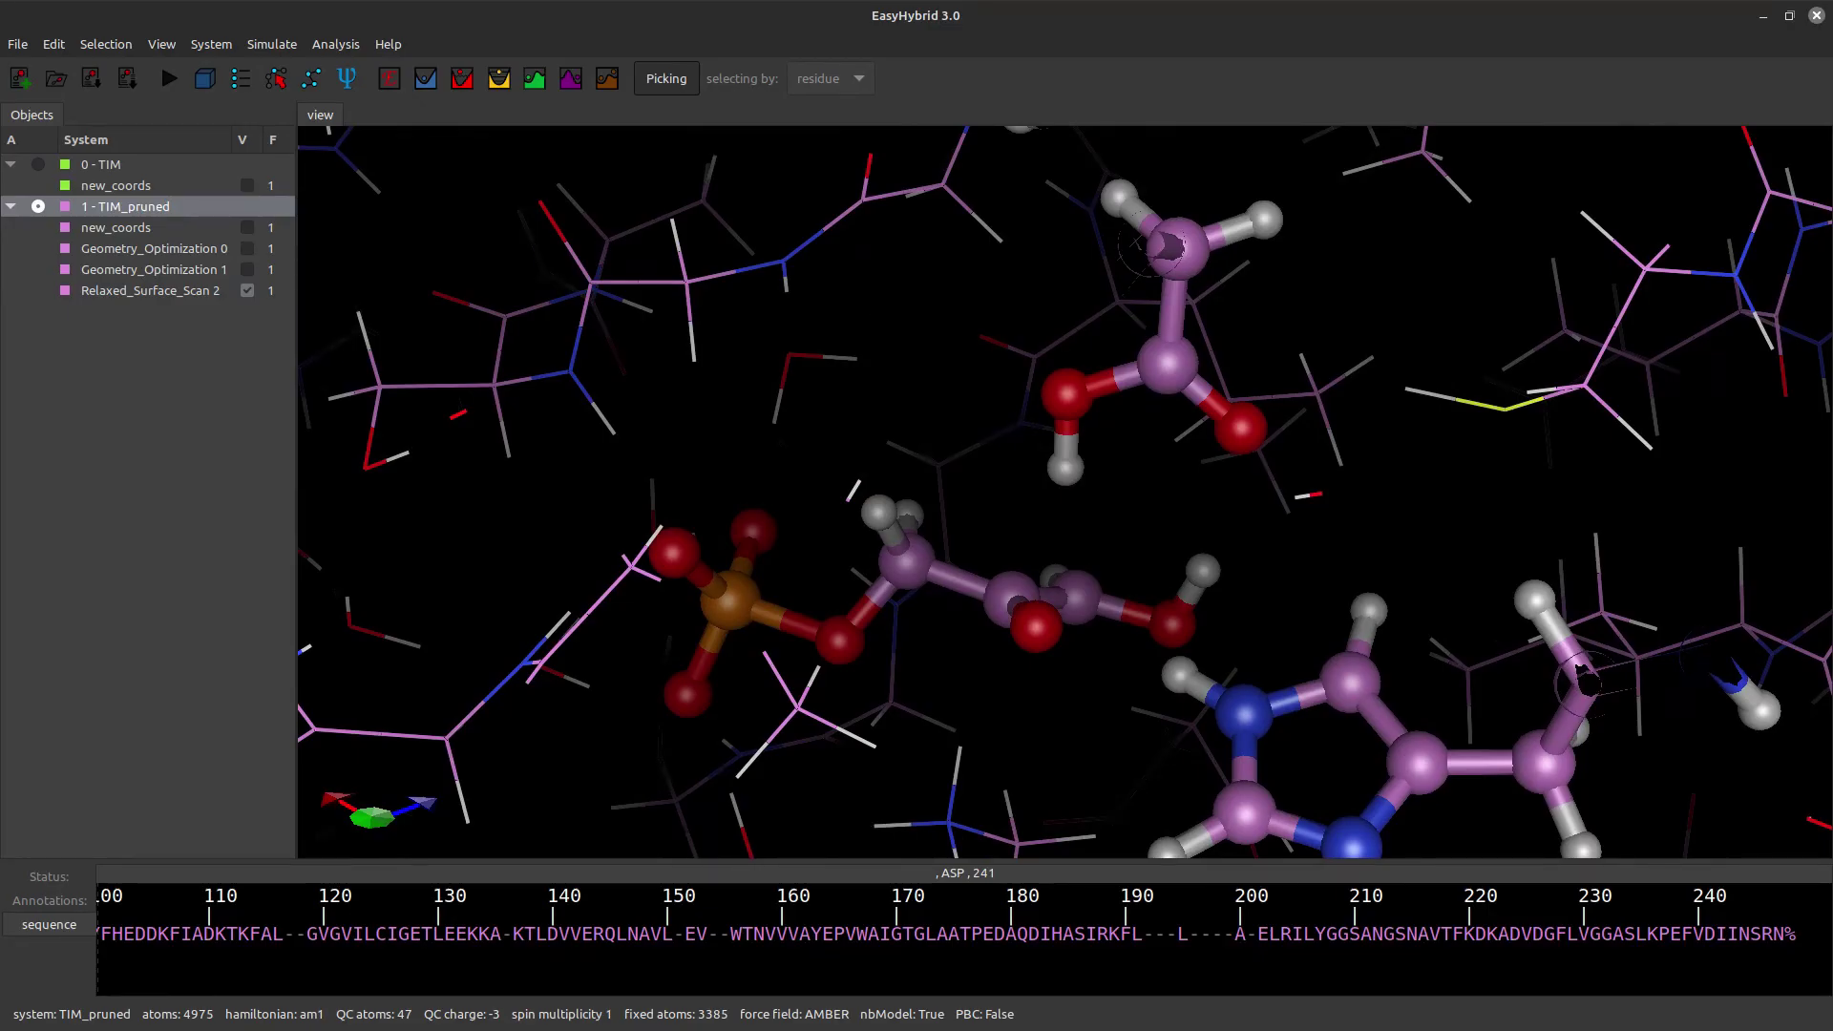
right_click(135, 207)
left_click(199, 301)
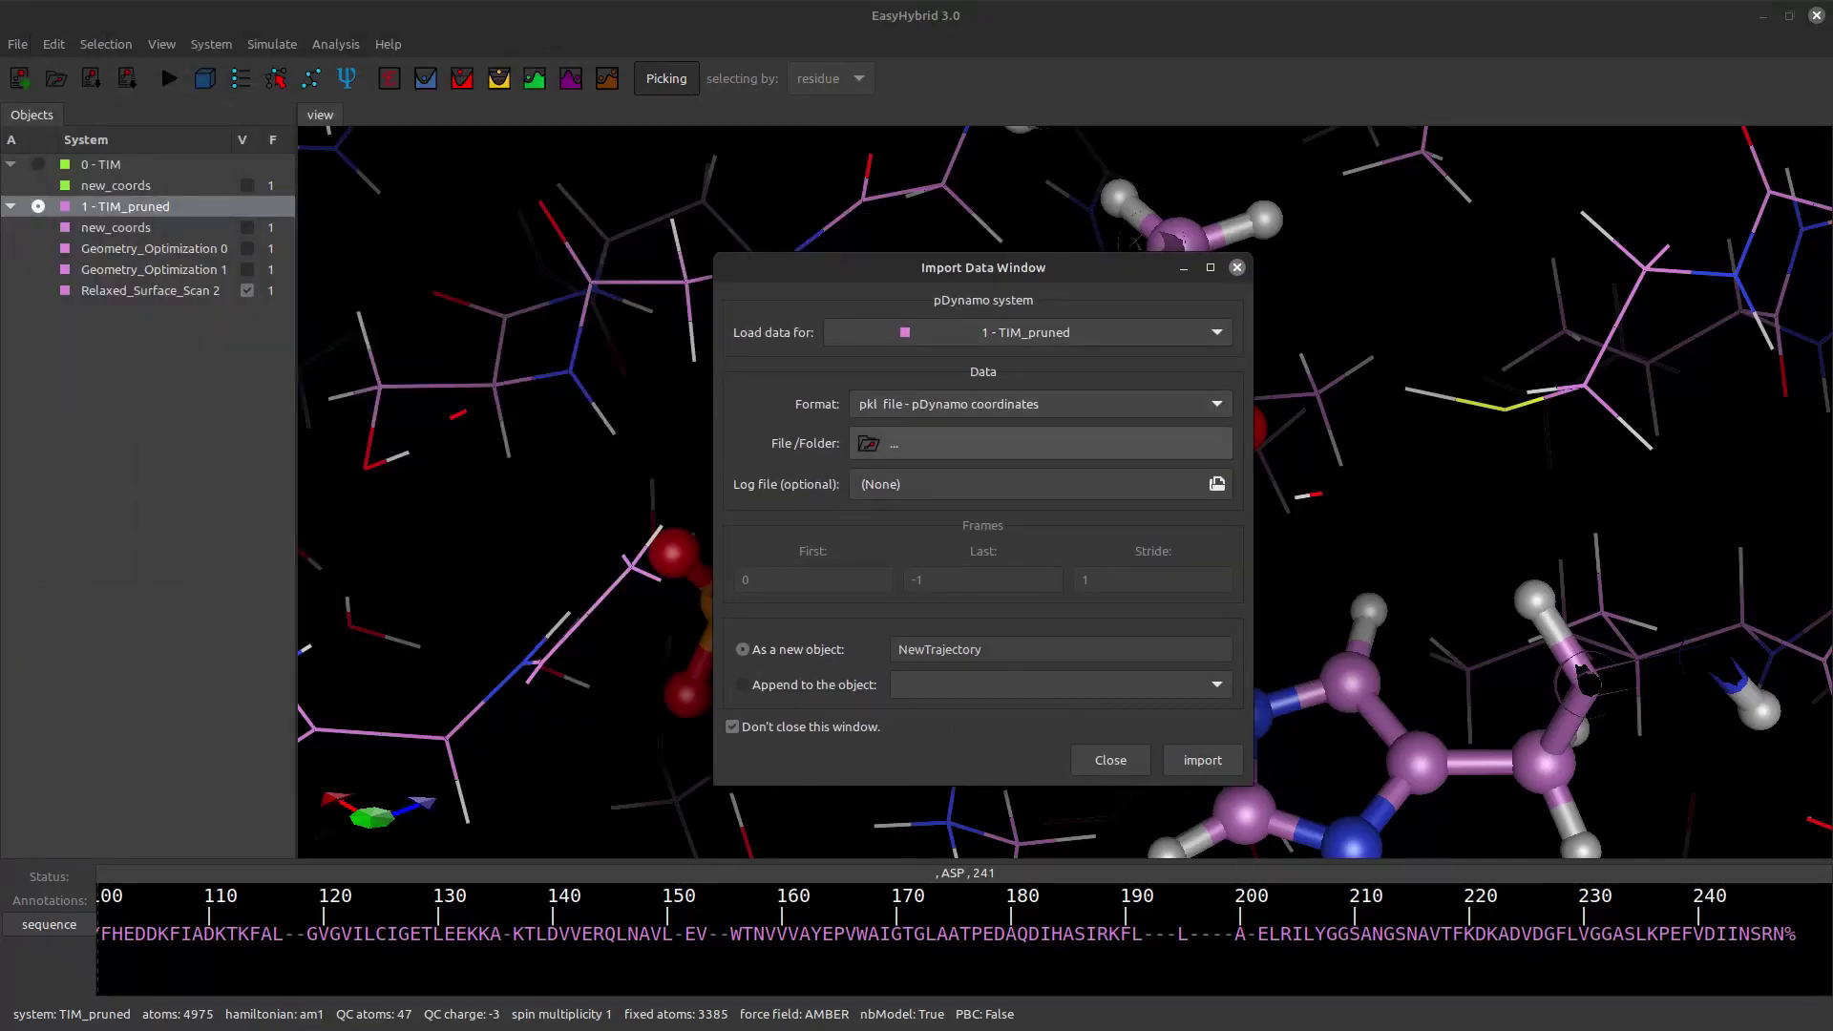
left_click(1040, 404)
left_click(945, 434)
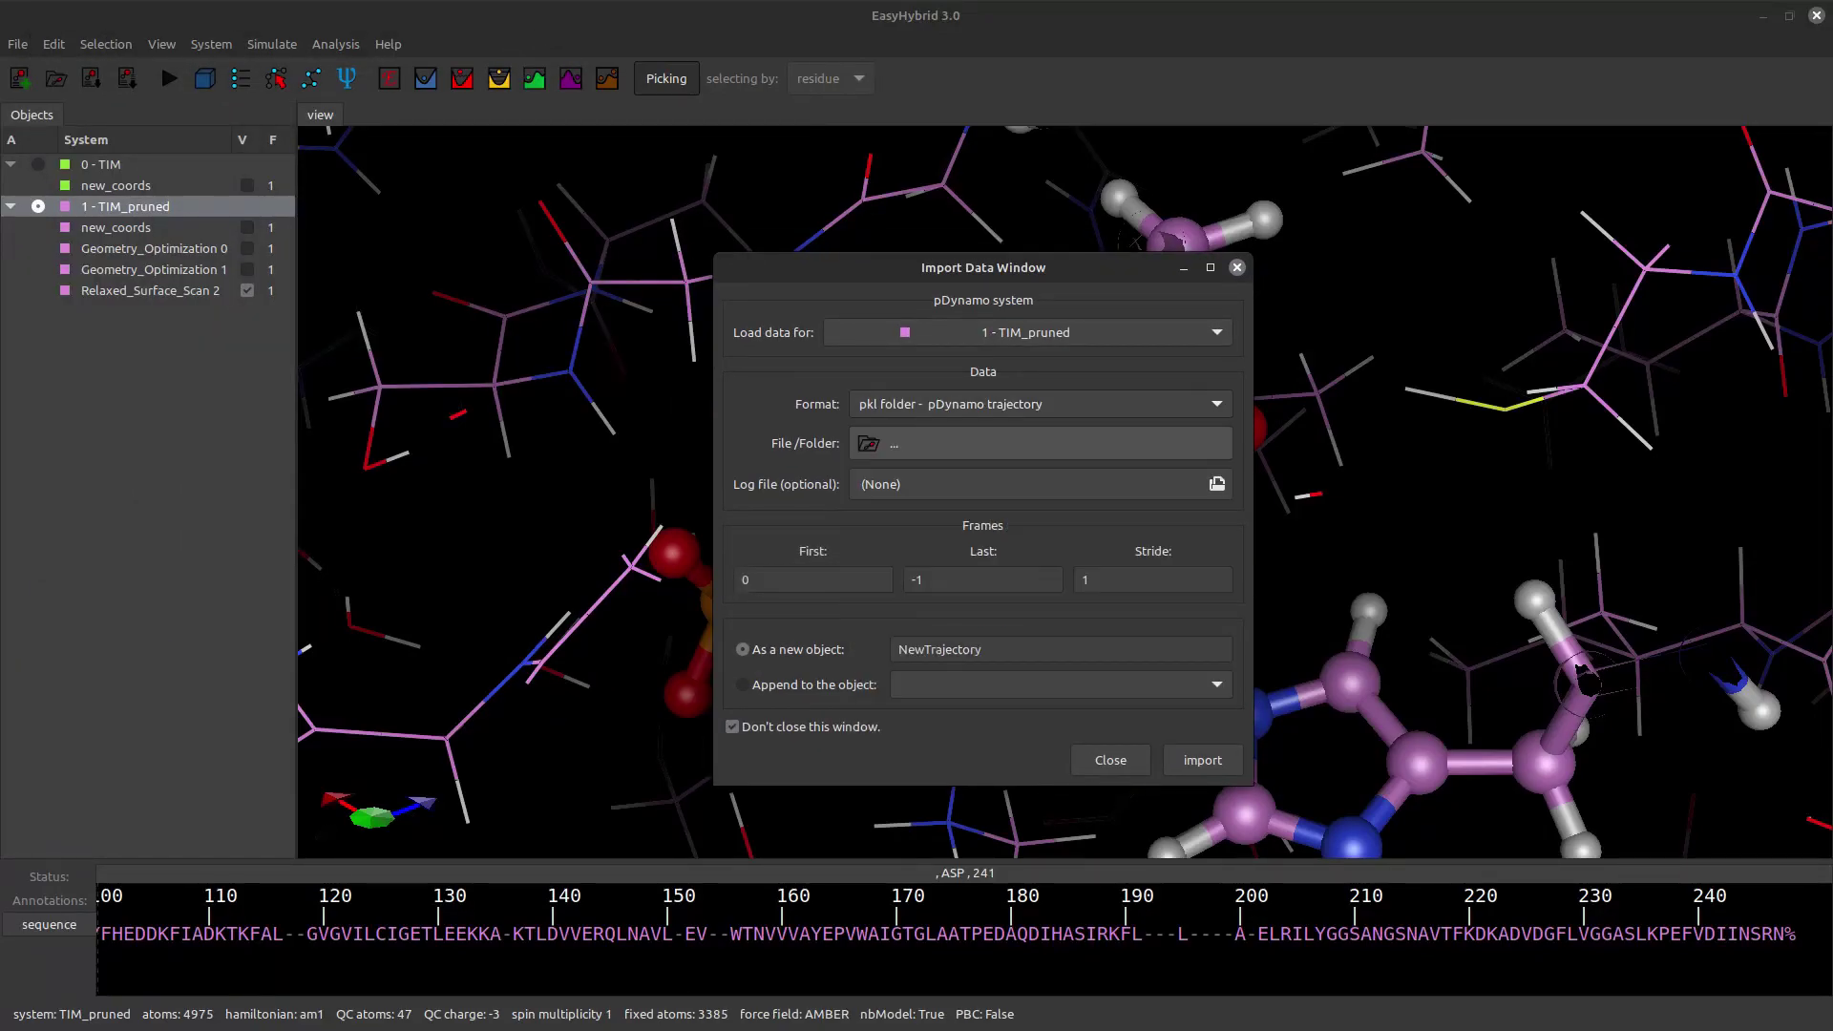
Step: Choose the folder 2-TIM_AMBER_AM1_QC47_PES_scan_tutorial.ptGeo in scratch as the trajectory source
left_click(868, 443)
left_click_drag(982, 268, 1352, 275)
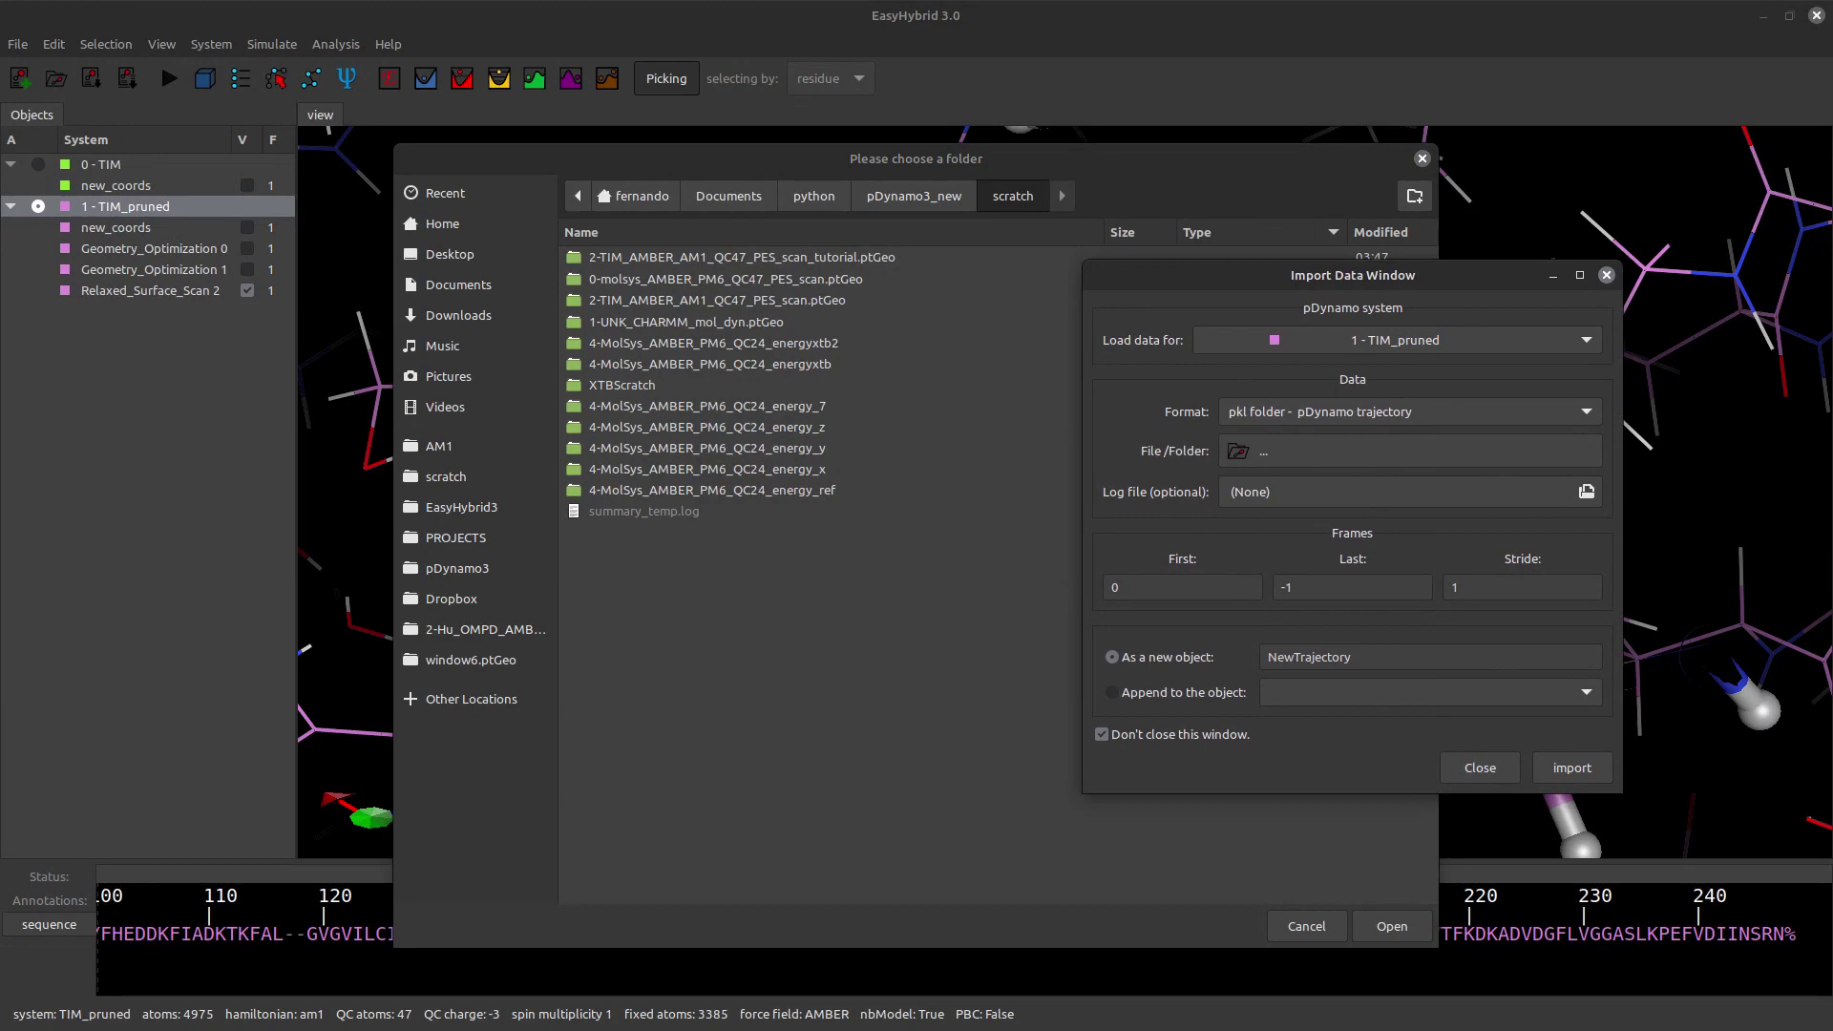
double_click(649, 256)
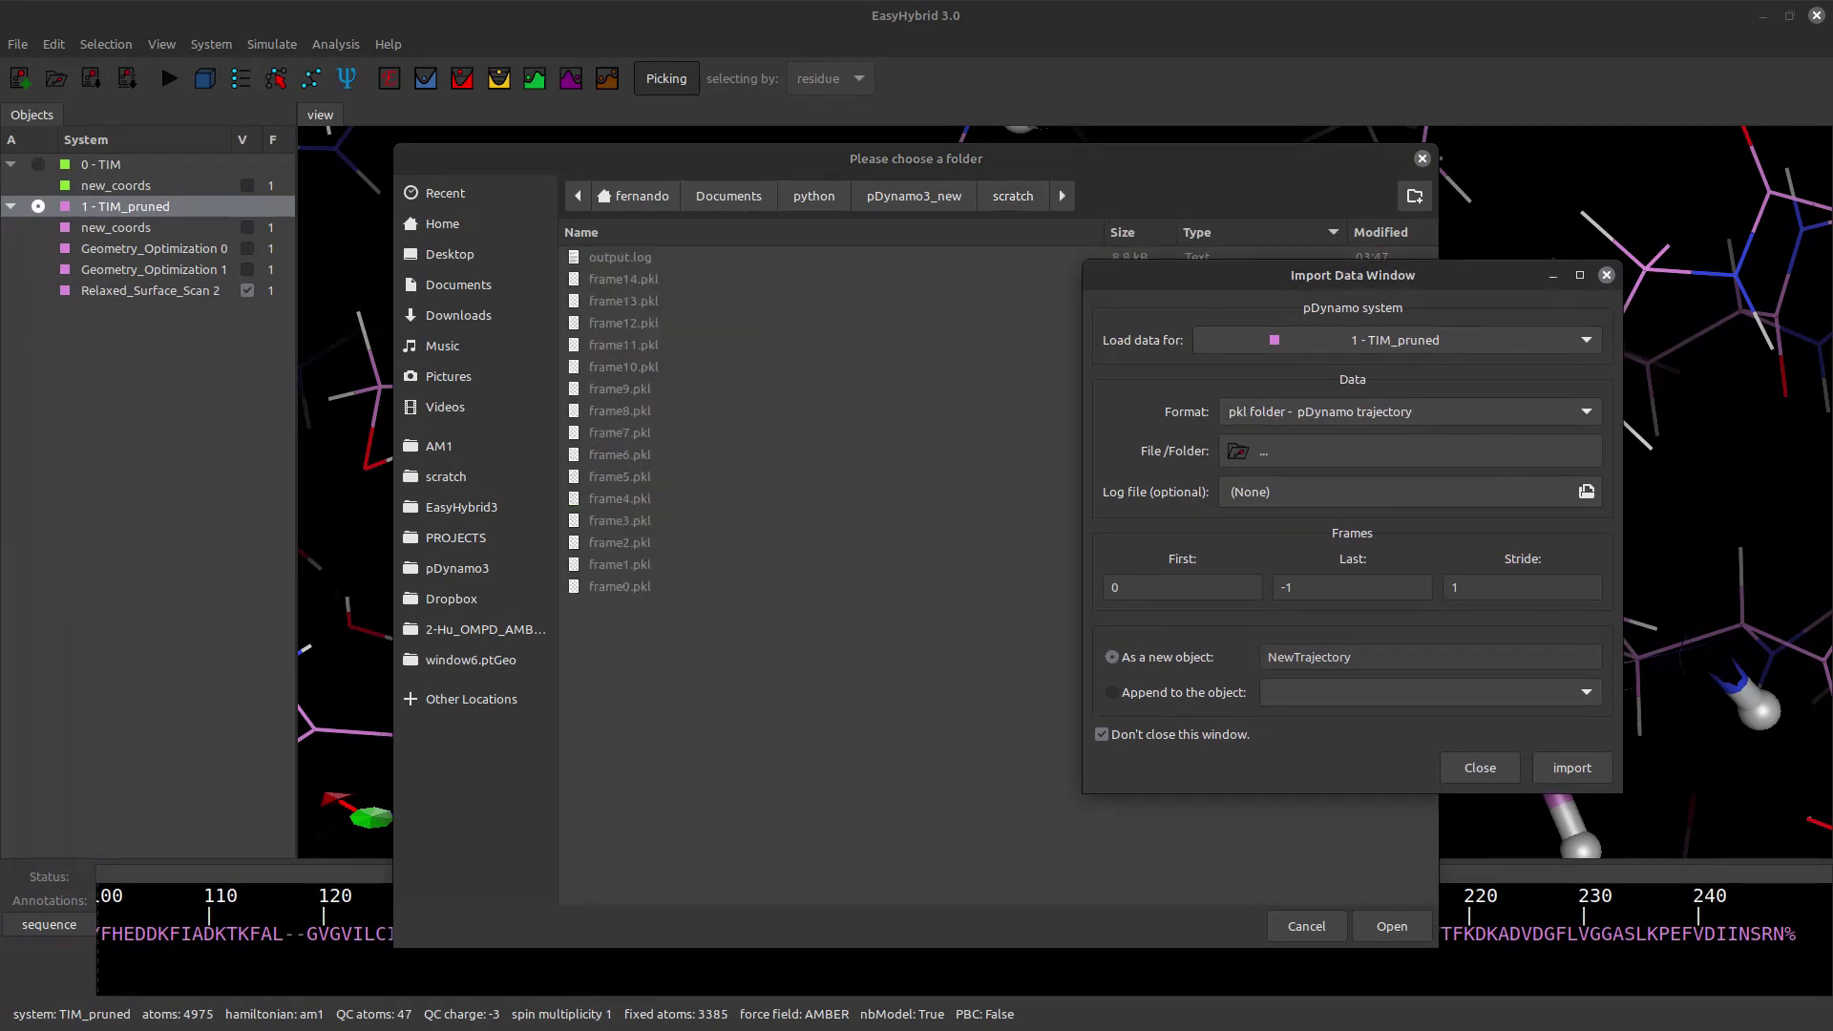
left_click(1390, 925)
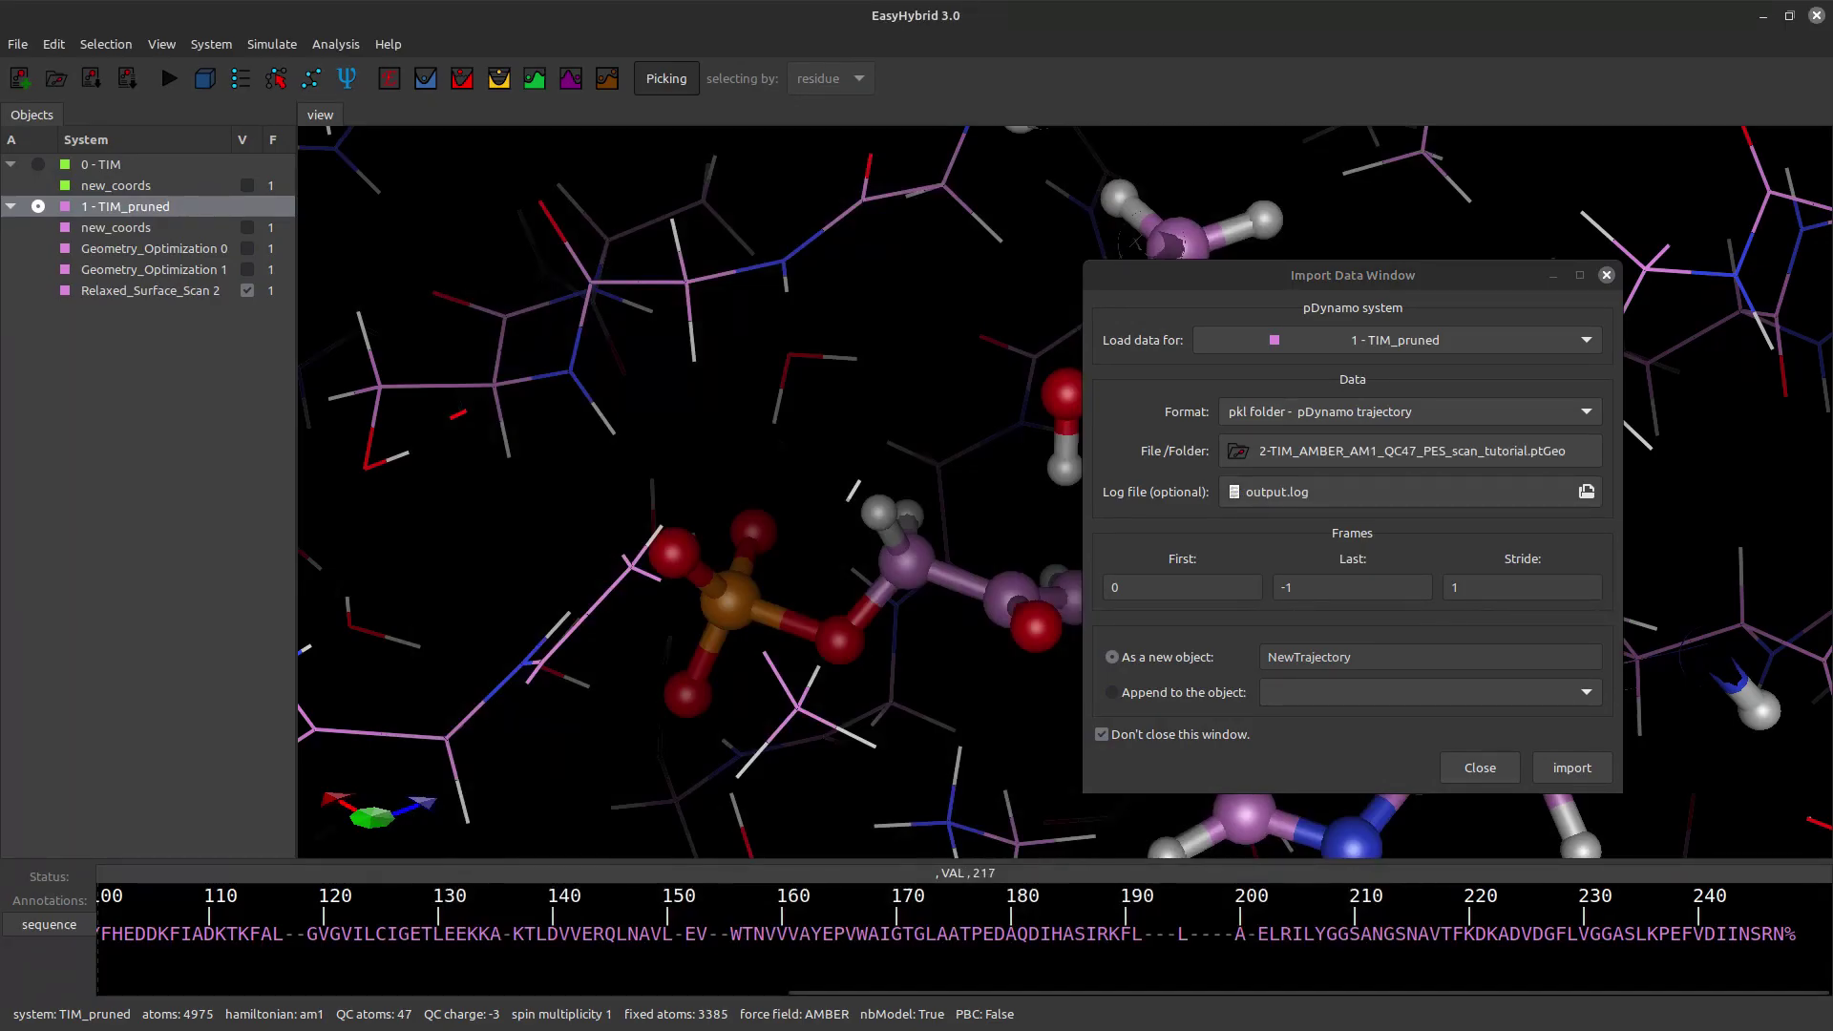
Step: Import the scan trajectory as a new object named RC_scan and close the import window
left_click_drag(1352, 275, 1046, 252)
double_click(1002, 634)
type("RC_scan")
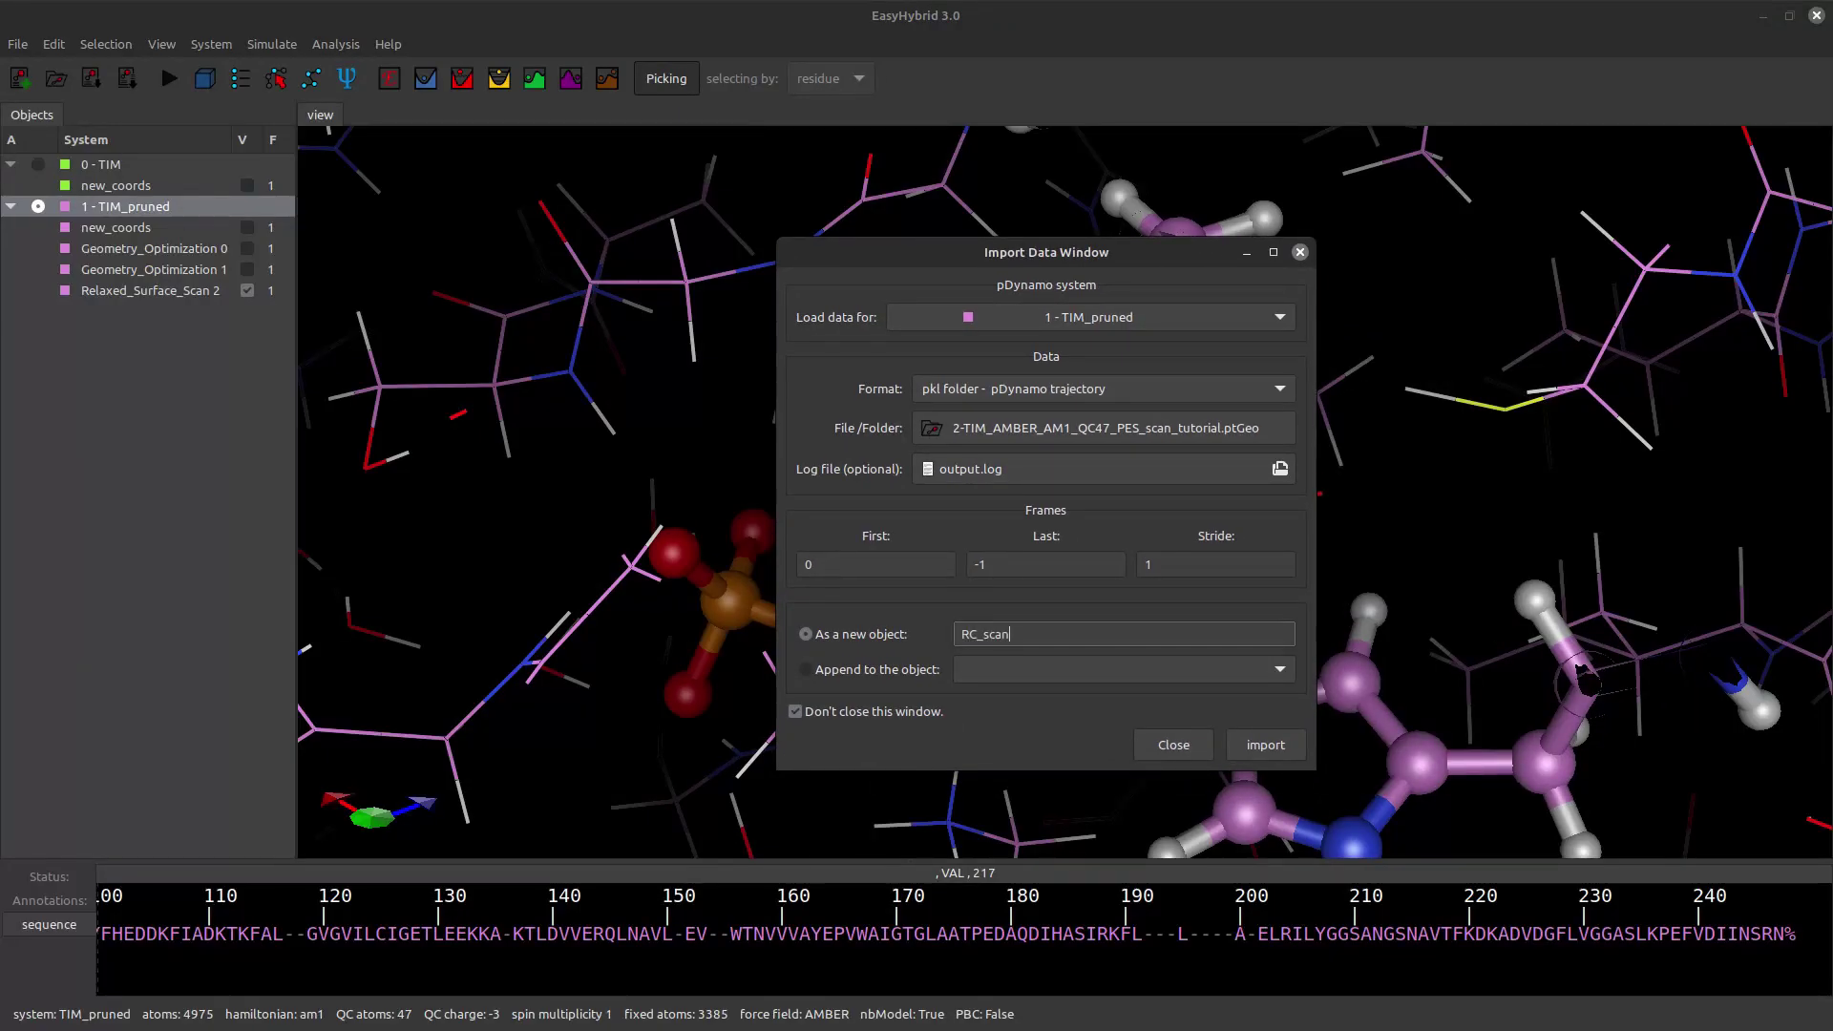
left_click(1266, 744)
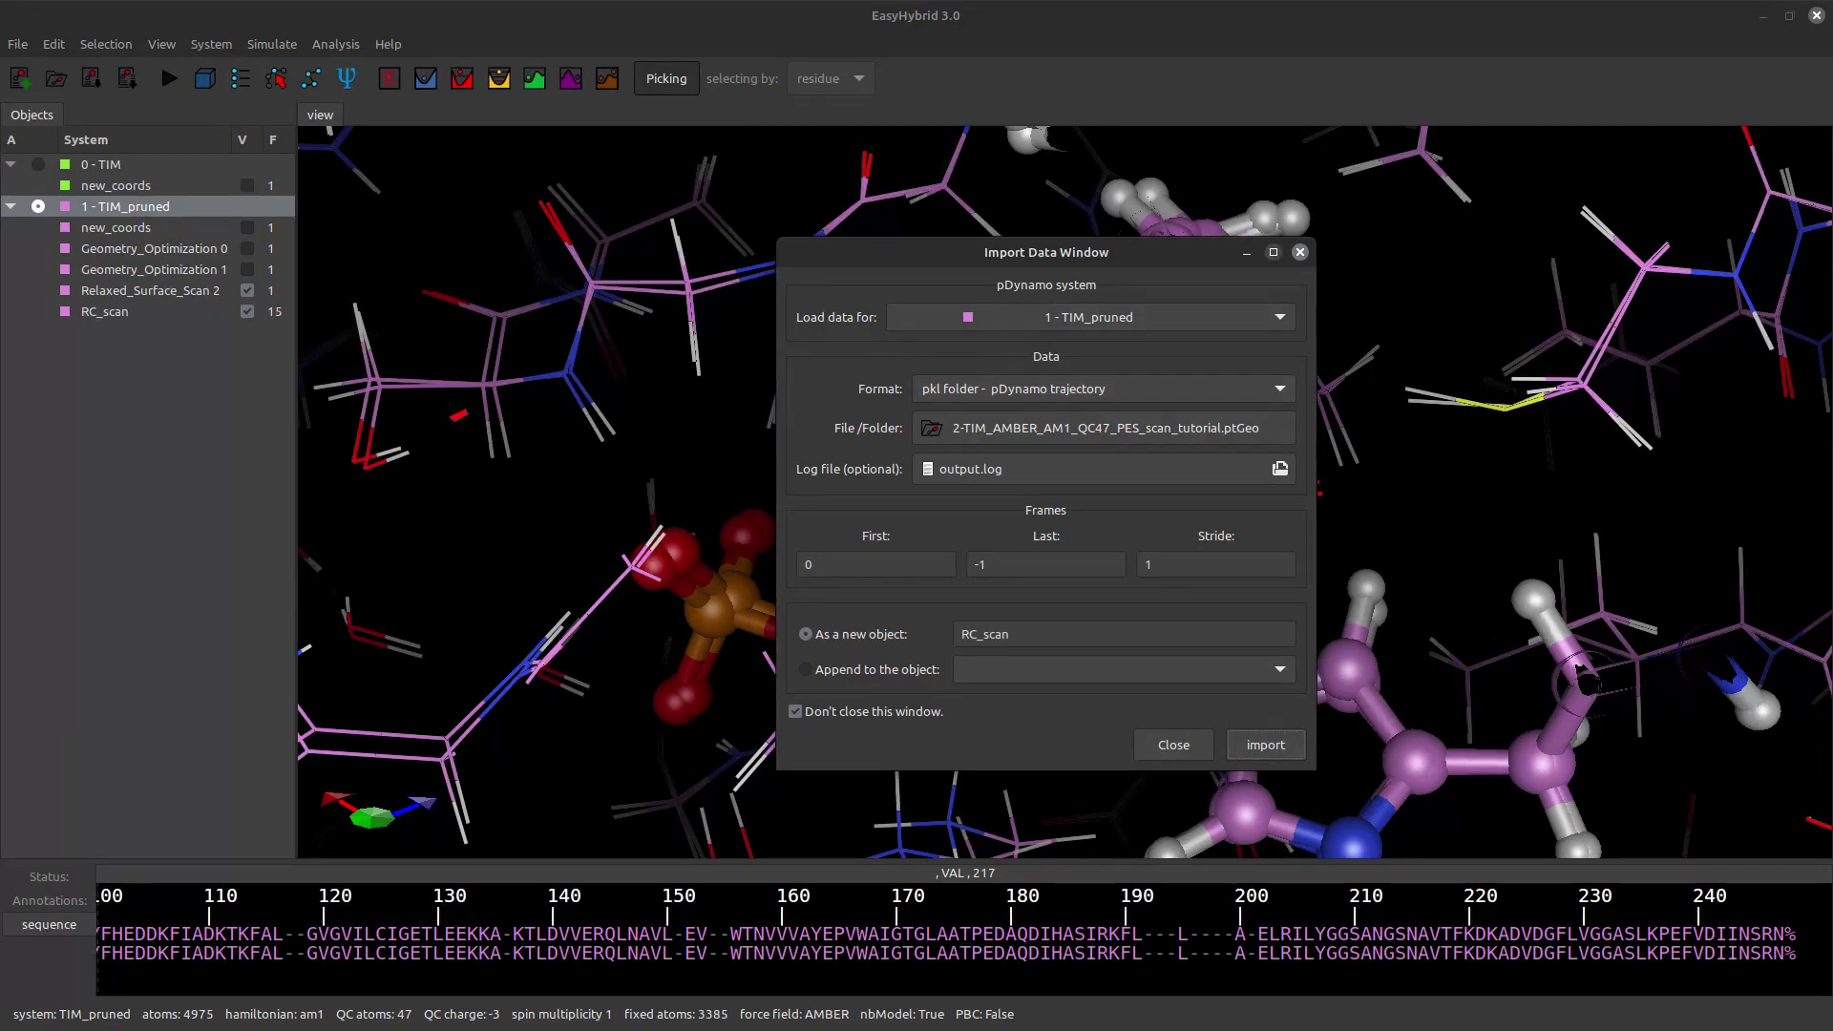
left_click(1299, 252)
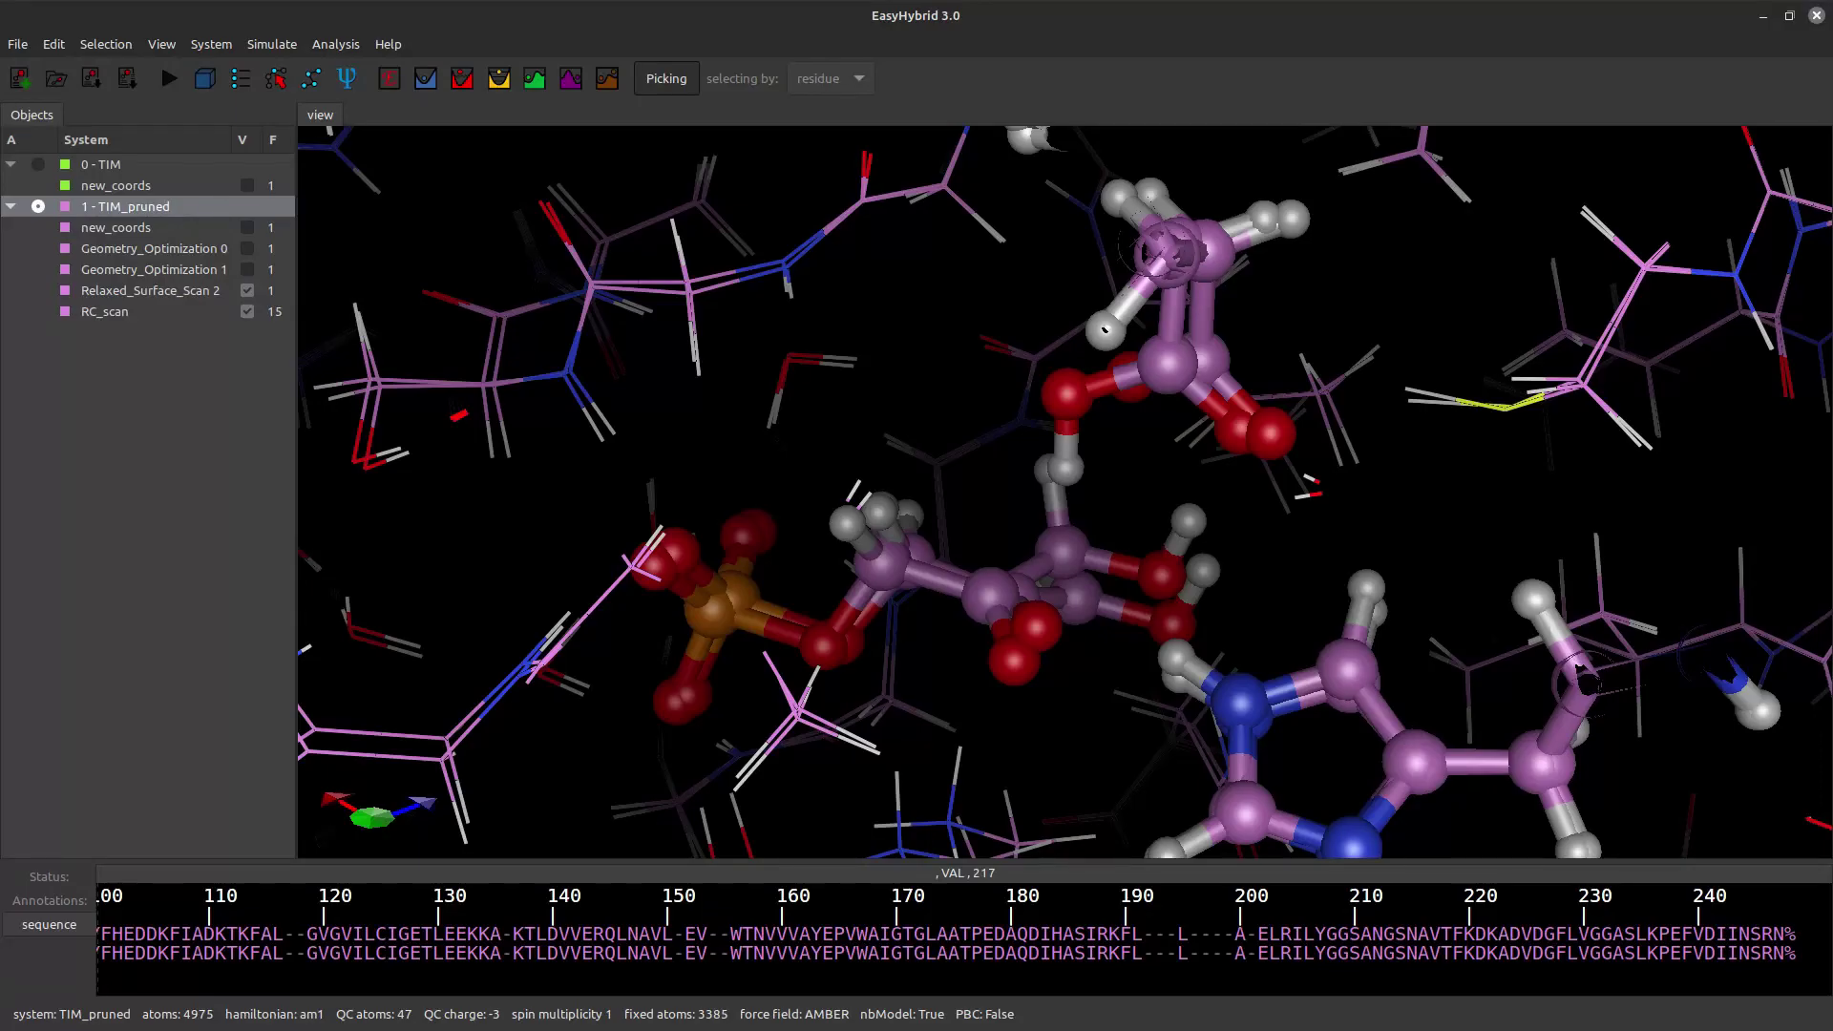
Step: Hide Relaxed_Surface_Scan 2 and orient the view on the QC atoms of RC_scan
left_click(247, 290)
left_click_drag(1050, 496, 1097, 496)
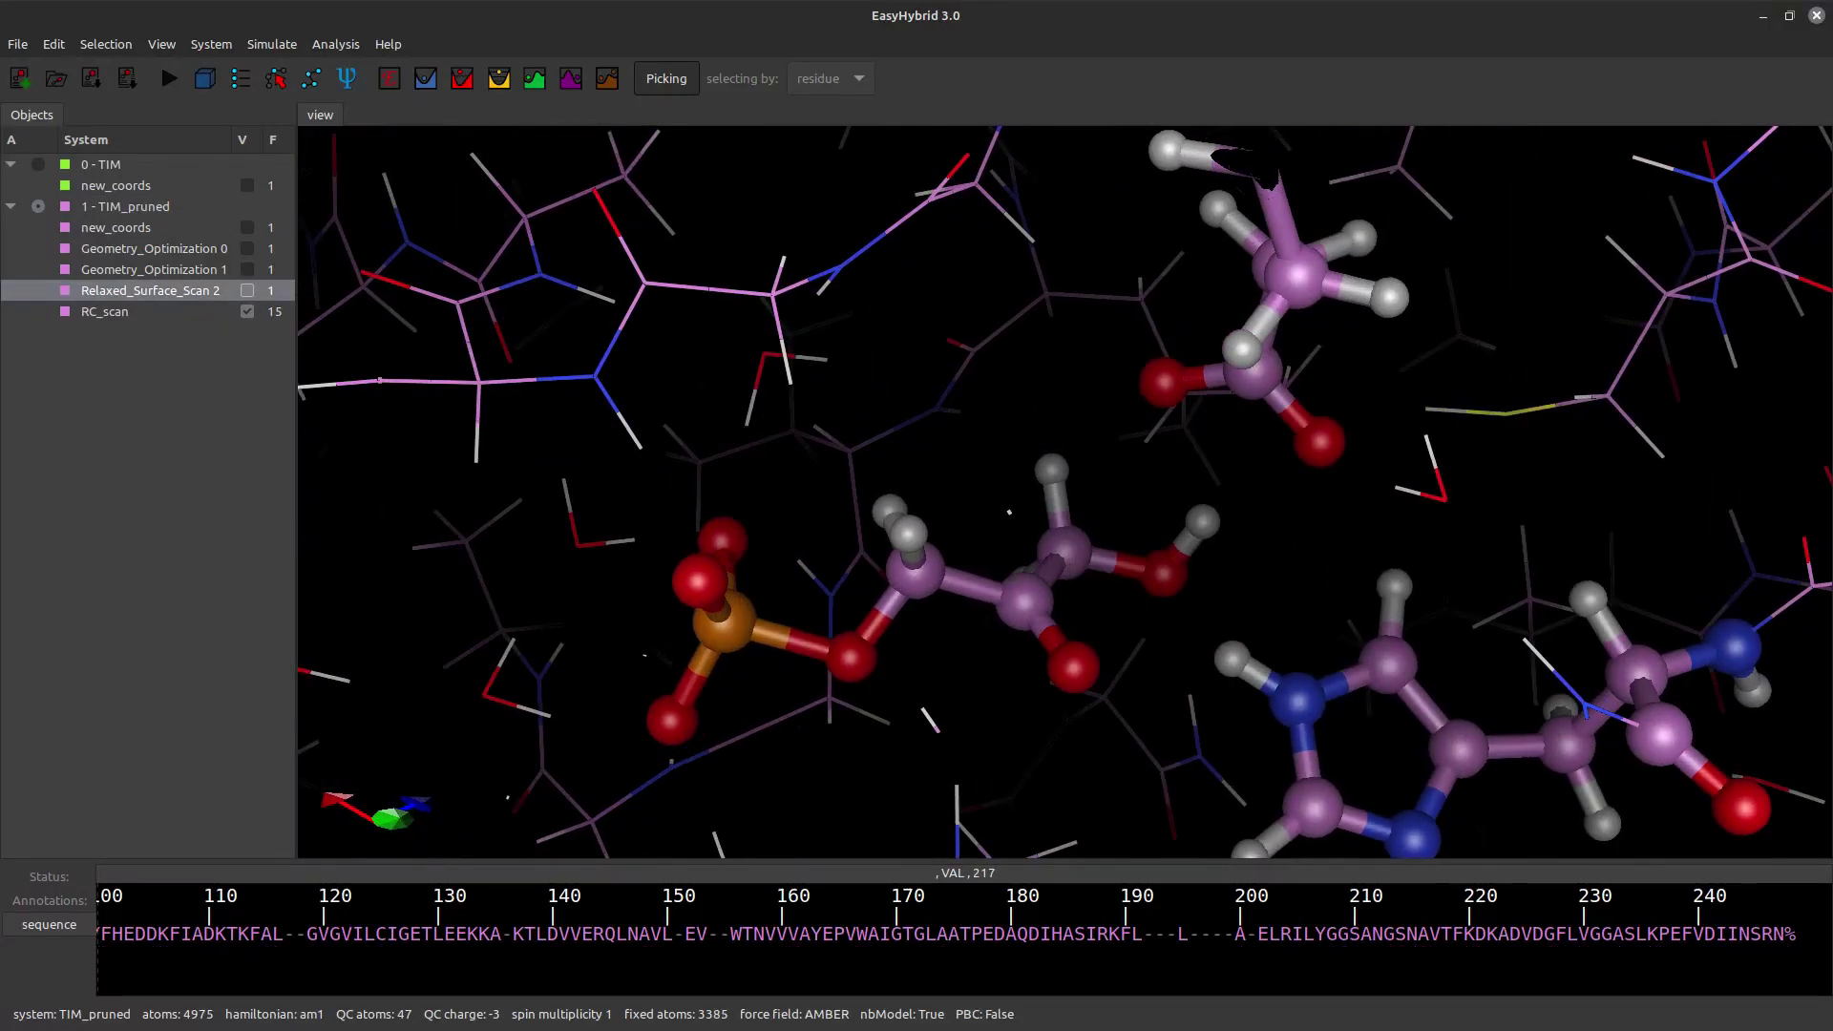
Step: Open the PES analysis of RC_scan with output.log and move through the trajectory frames along the energy profile
left_click(334, 44)
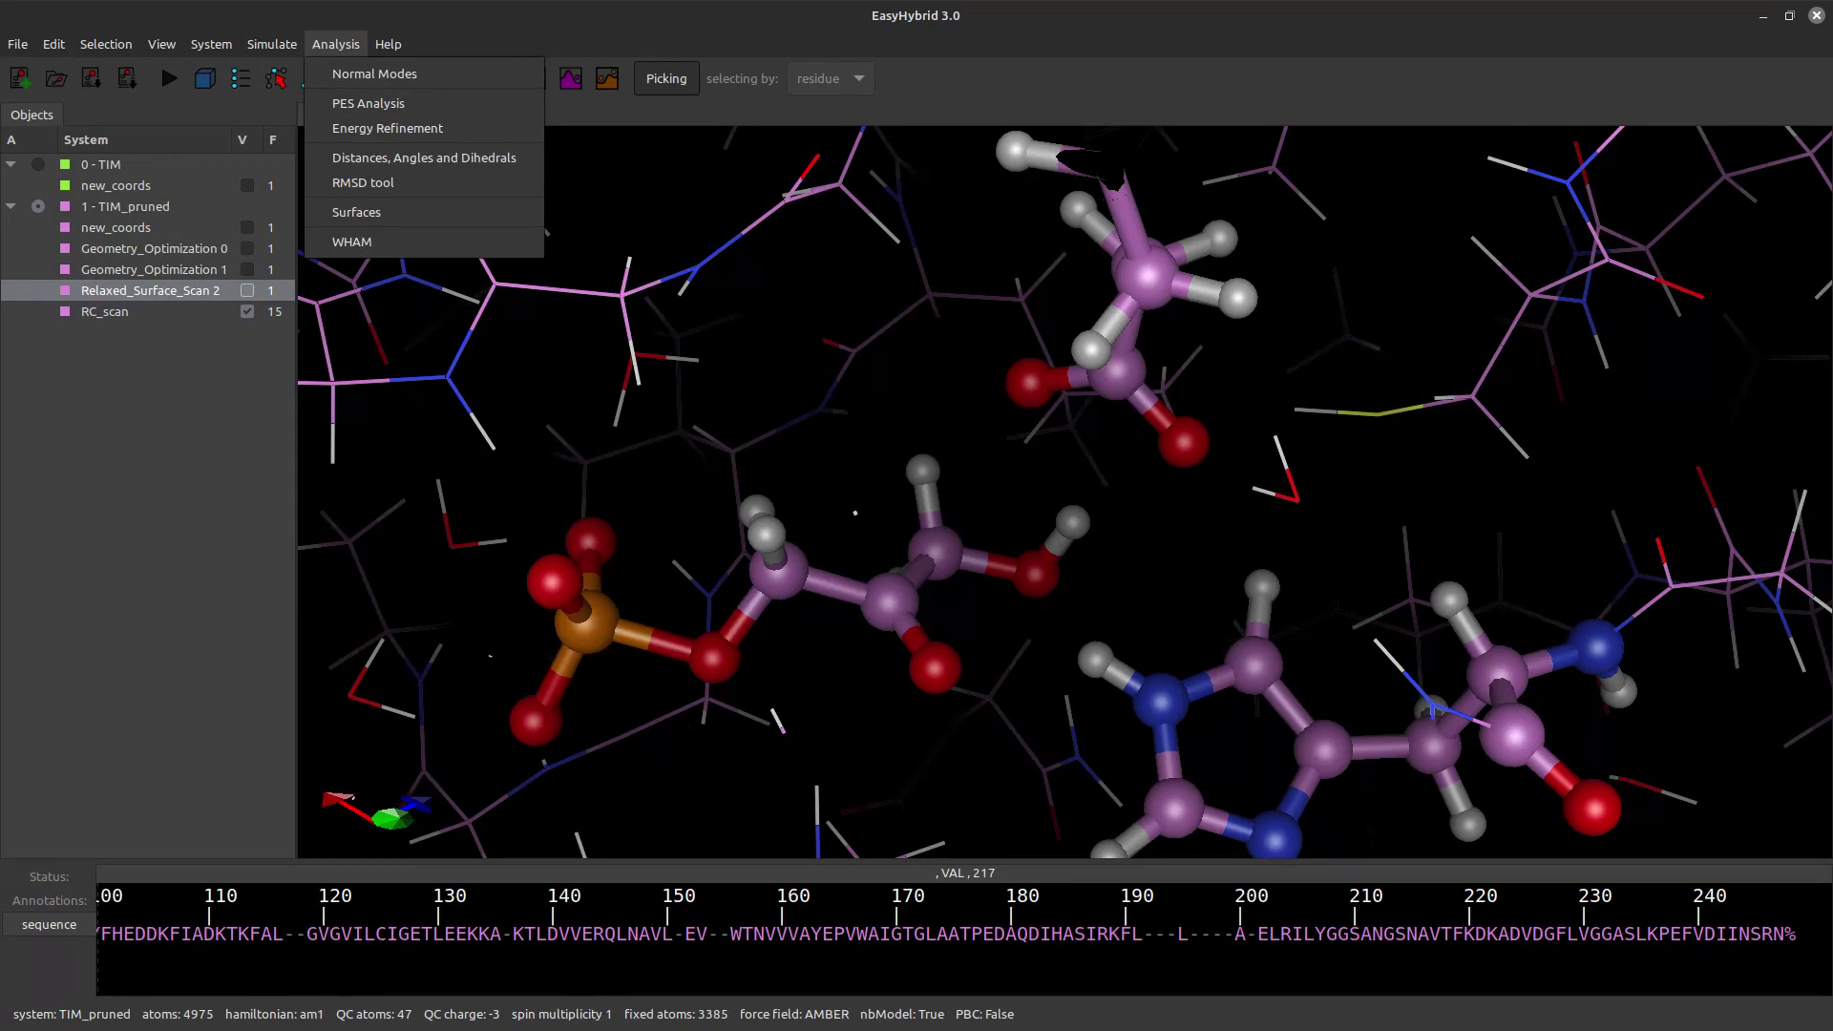
key("Down")
key("Down")
key("Return")
left_click_drag(405, 46, 432, 480)
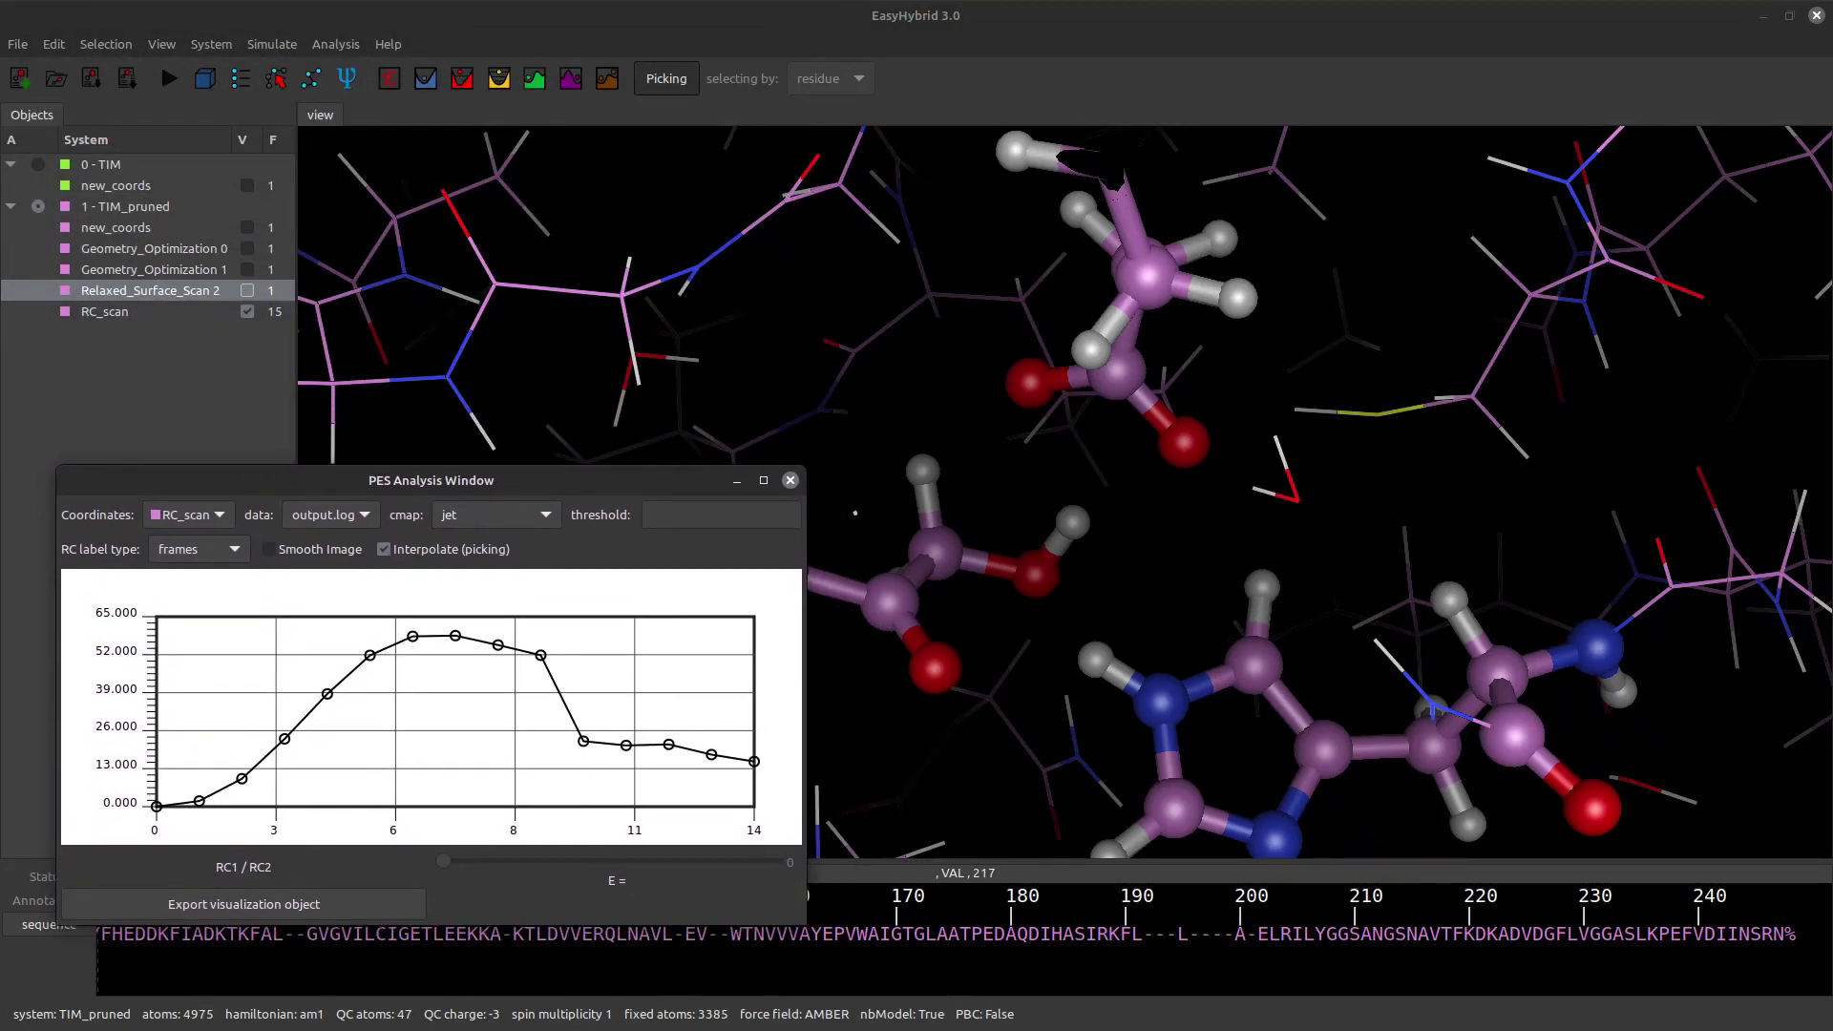
mouse_move(443, 860)
left_mouse_down()
mouse_move(780, 860)
mouse_move(443, 860)
mouse_move(730, 860)
left_mouse_up()
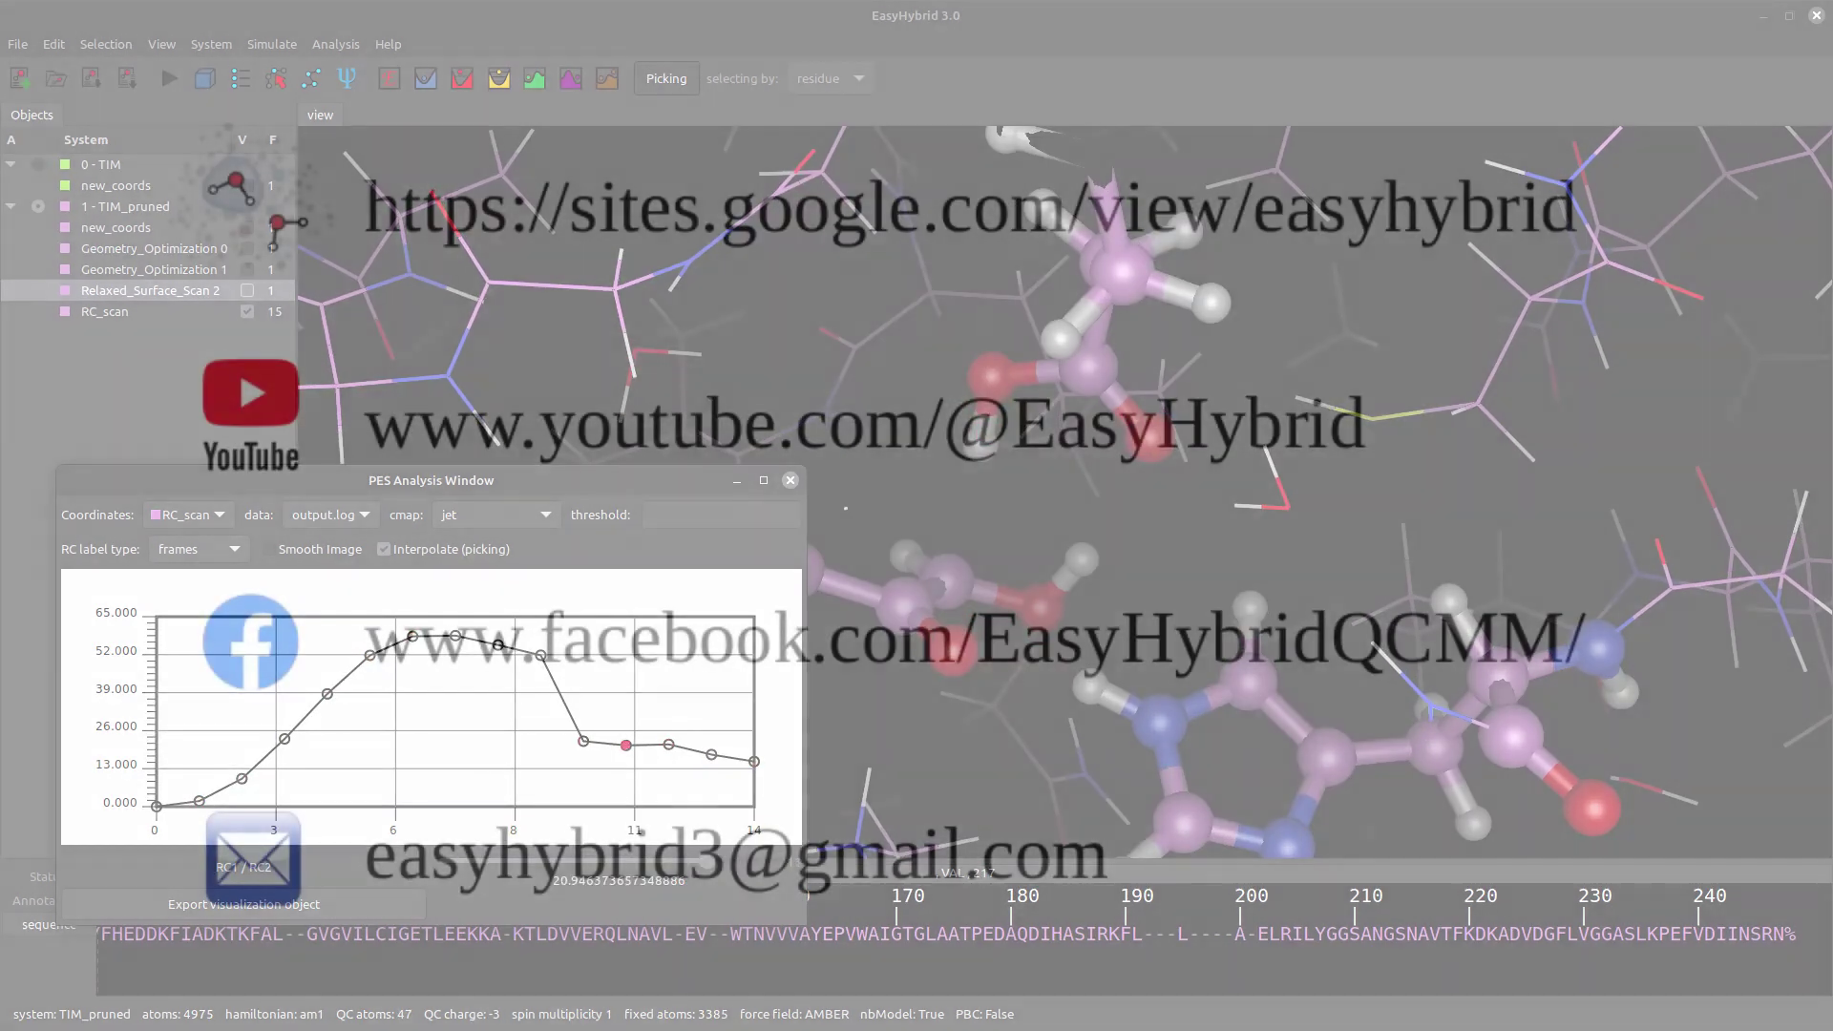